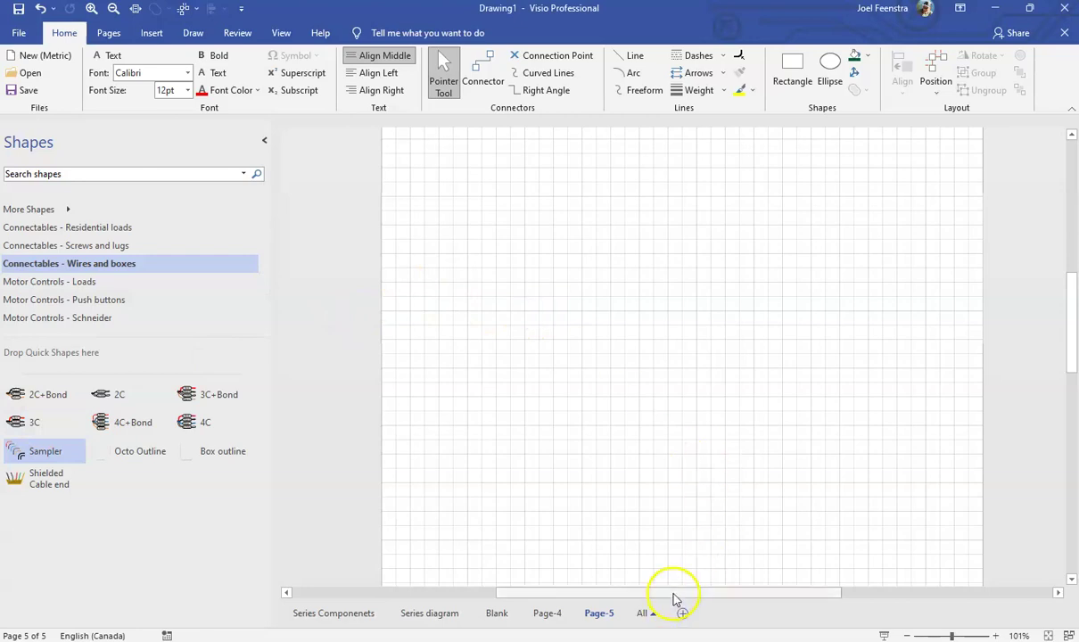
- Open the Blocks - Connectors and nipples stencil
{"action": "mouse_move", "coordinate": [679, 593]}
{"action": "left_mouse_down"}
{"action": "mouse_move", "coordinate": [669, 593]}
{"action": "mouse_move", "coordinate": [723, 592]}
{"action": "left_mouse_up"}
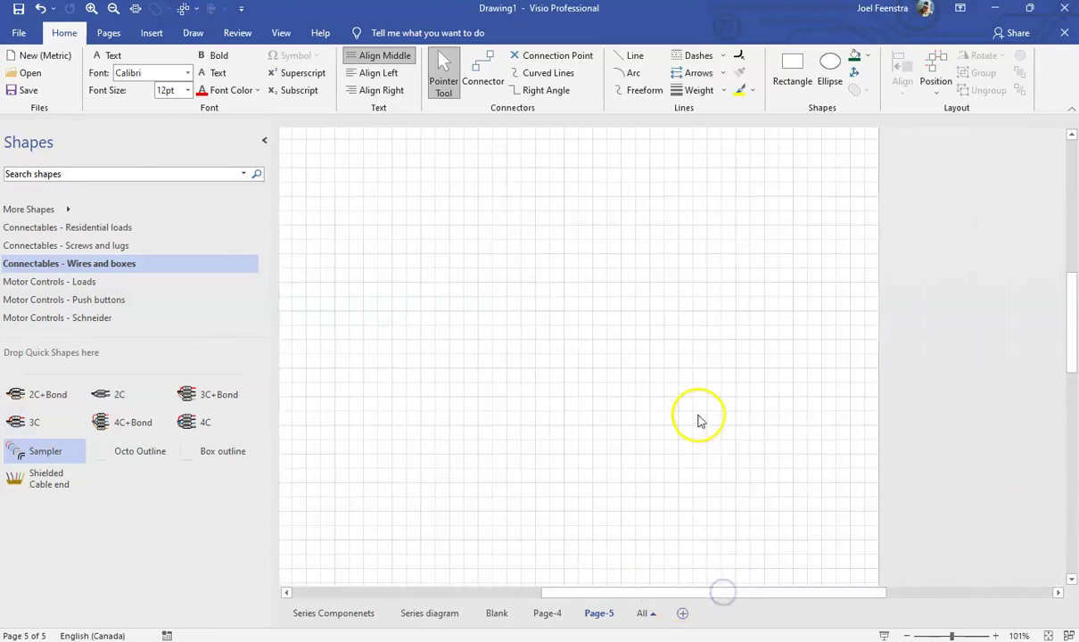
{"action": "scroll", "coordinate": [698, 421], "scroll_direction": "up", "scroll_amount": 5}
{"action": "scroll", "coordinate": [714, 381], "scroll_direction": "down", "scroll_amount": 3}
{"action": "scroll", "coordinate": [714, 381], "scroll_direction": "down", "scroll_amount": 5}
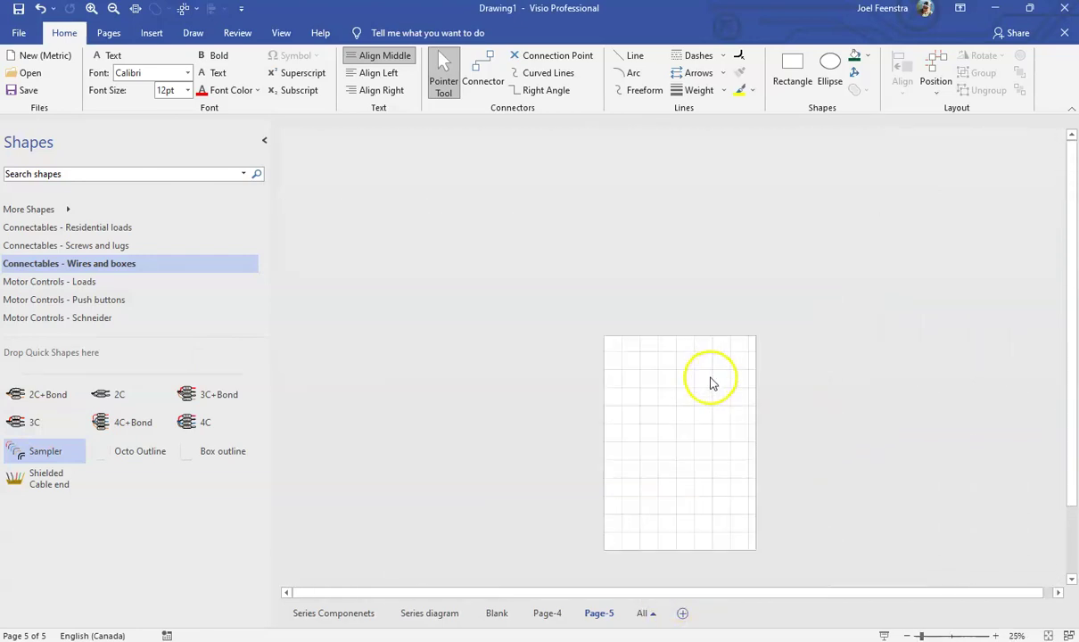
{"action": "scroll", "coordinate": [722, 474], "scroll_direction": "down", "scroll_amount": 1}
{"action": "scroll", "coordinate": [705, 379], "scroll_direction": "up", "scroll_amount": 3}
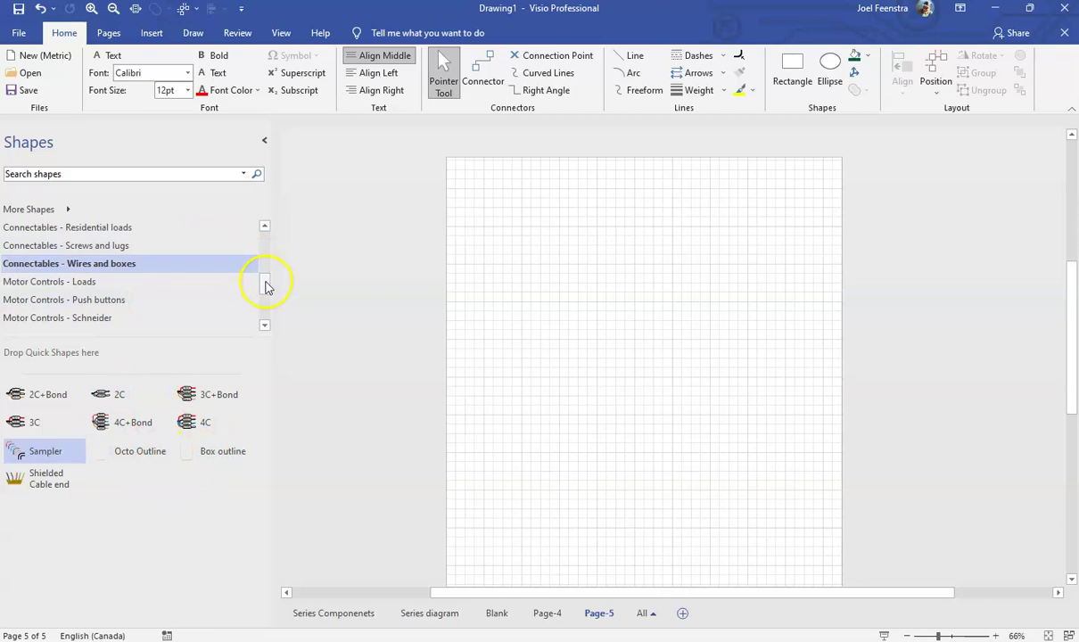
{"action": "left_click_drag", "start_coordinate": [267, 286], "coordinate": [265, 226]}
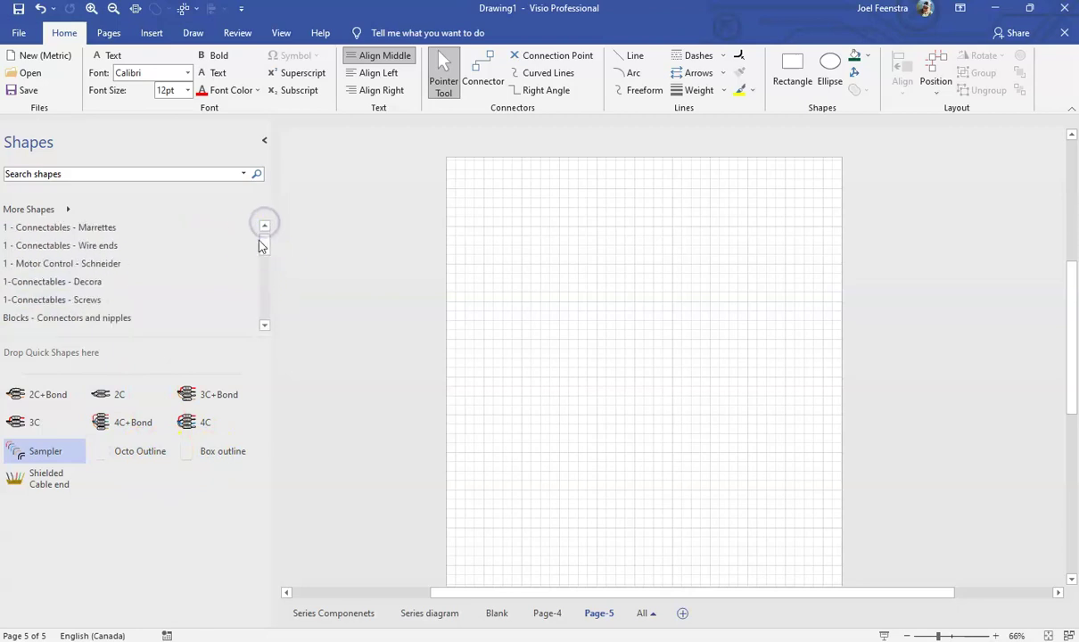
{"action": "scroll", "coordinate": [142, 290], "scroll_direction": "down", "scroll_amount": 1}
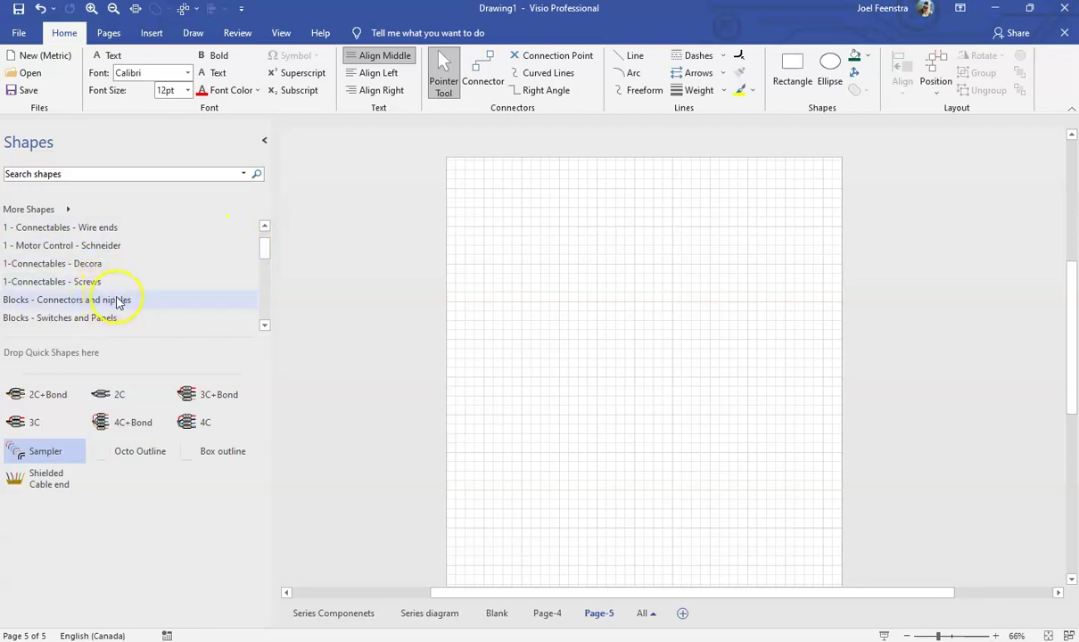
{"action": "left_click", "coordinate": [115, 300]}
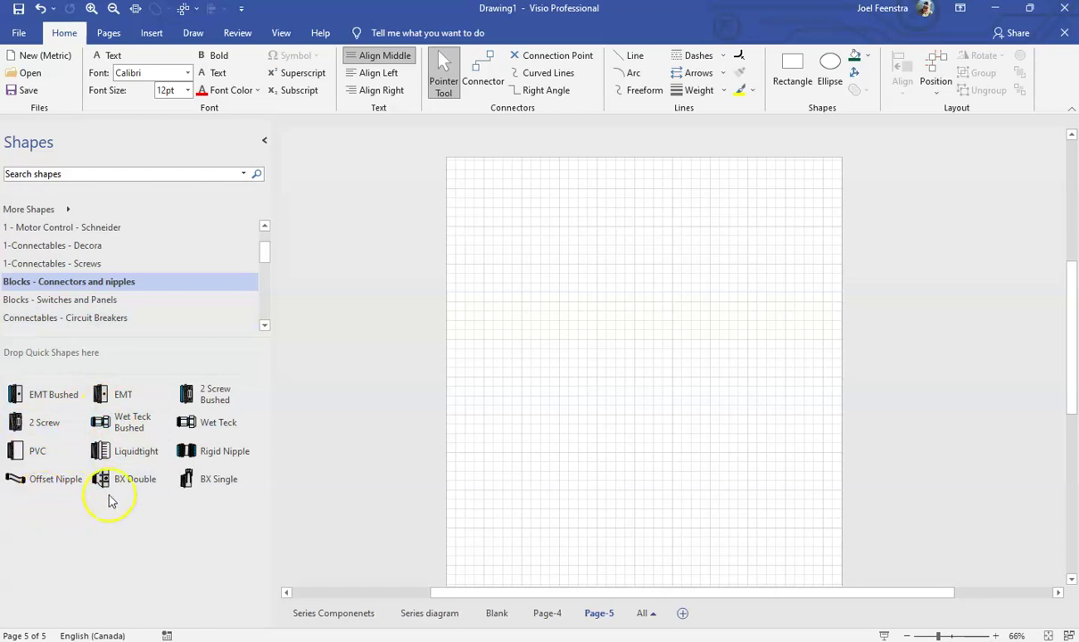
- Place an Offset Nipple, Rigid Nipple, BX Double, Wet Teck Bushed and EMT fitting in two columns on the page
{"action": "left_click_drag", "start_coordinate": [14, 486], "coordinate": [644, 374]}
{"action": "left_click_drag", "start_coordinate": [187, 451], "coordinate": [648, 323]}
{"action": "left_click_drag", "start_coordinate": [140, 473], "coordinate": [656, 242]}
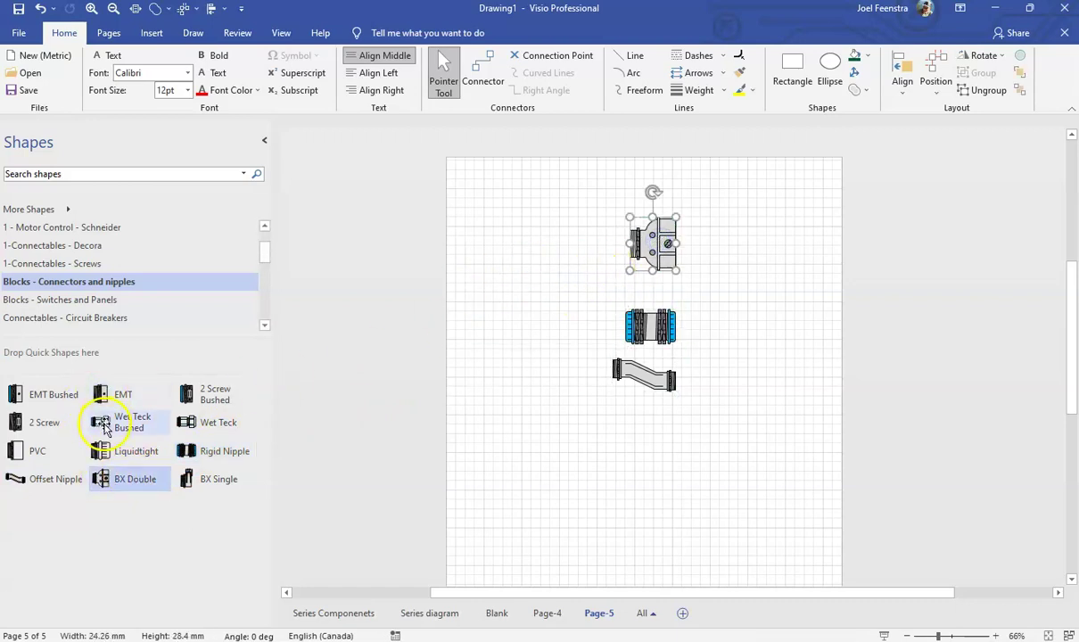
{"action": "left_click_drag", "start_coordinate": [116, 425], "coordinate": [551, 250]}
{"action": "left_click_drag", "start_coordinate": [93, 392], "coordinate": [559, 292]}
{"action": "left_click", "coordinate": [544, 369]}
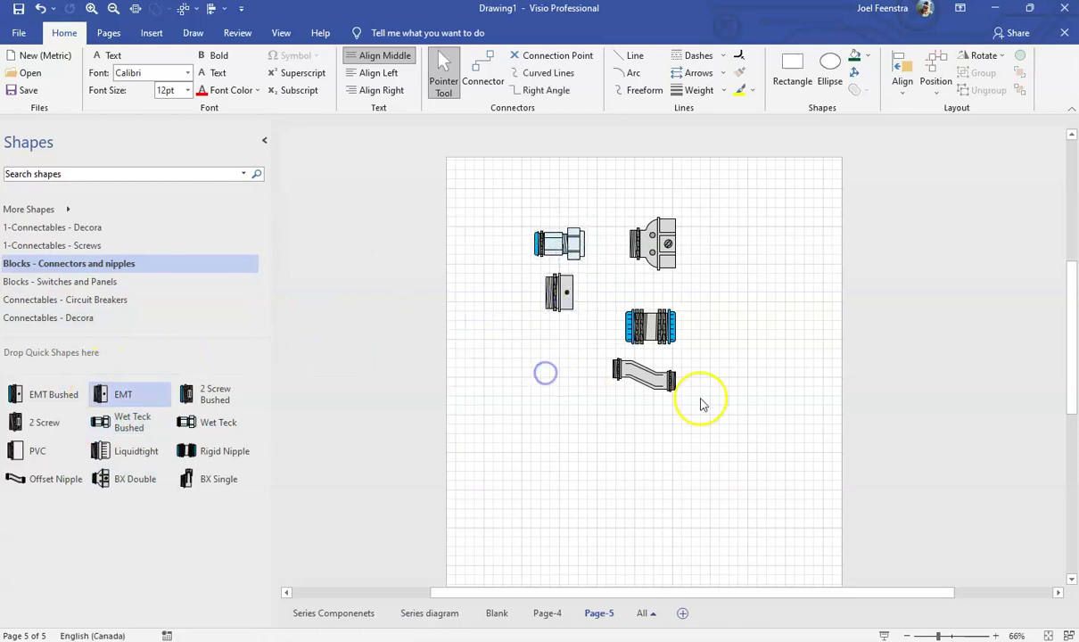
- Examine the Wet Teck Bushed fitting up close and show its connection points
{"action": "scroll", "coordinate": [673, 383], "scroll_direction": "up", "scroll_amount": 2}
{"action": "scroll", "coordinate": [673, 383], "scroll_direction": "up", "scroll_amount": 3}
{"action": "scroll", "coordinate": [482, 352], "scroll_direction": "up", "scroll_amount": 3}
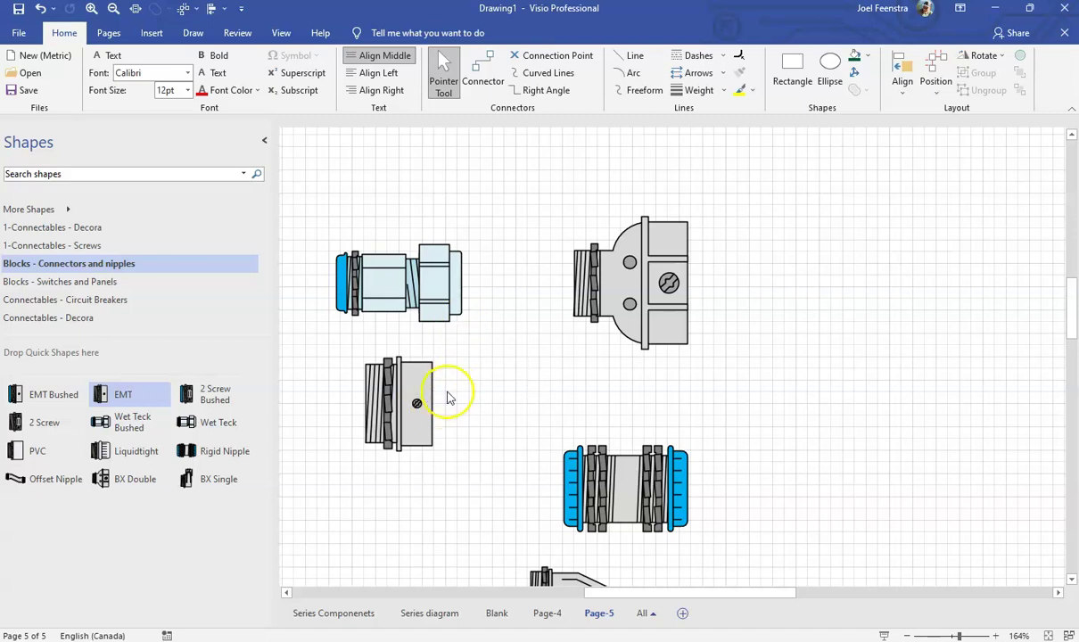
{"action": "left_click", "coordinate": [397, 285]}
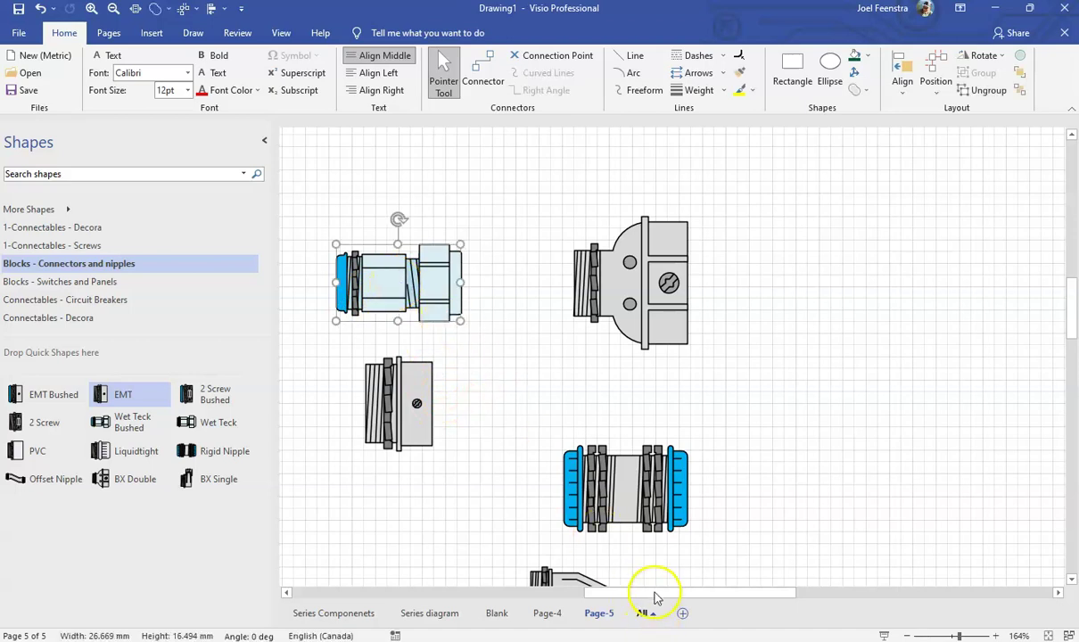
{"action": "left_click_drag", "start_coordinate": [652, 592], "coordinate": [614, 589]}
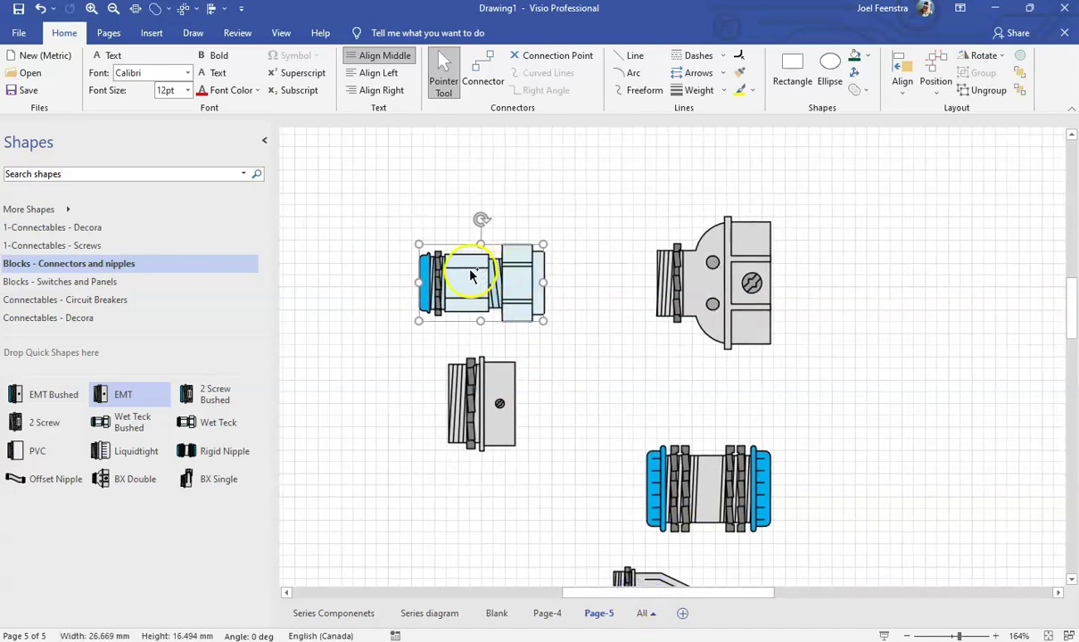
{"action": "scroll", "coordinate": [470, 272], "scroll_direction": "up", "scroll_amount": 5}
{"action": "left_click", "coordinate": [531, 56]}
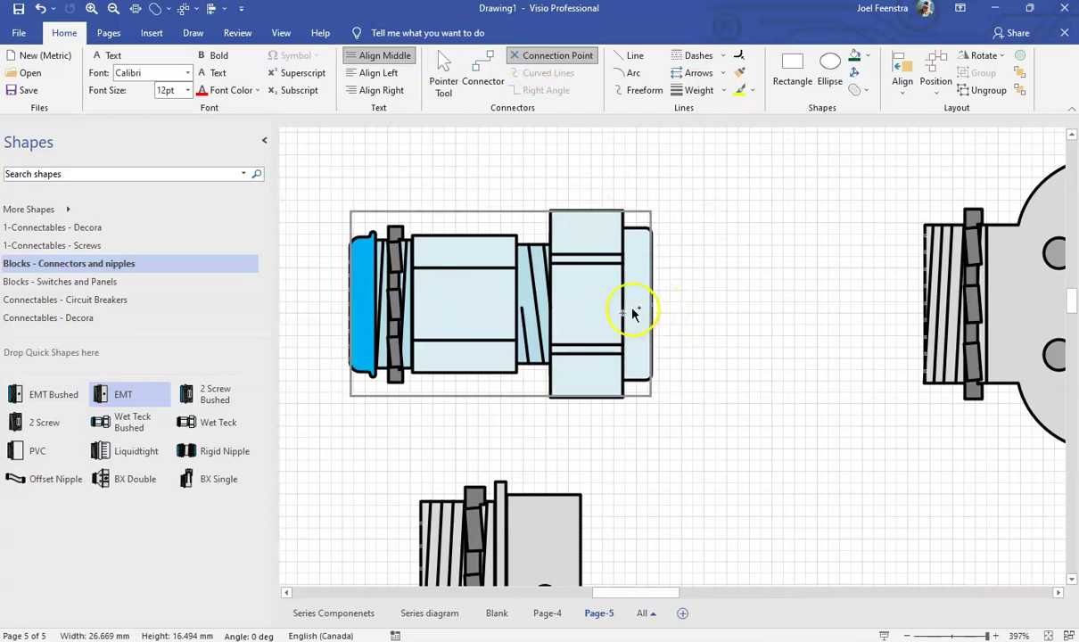
- Draw two right-angle connectors from the Wet Teck Bushed fitting's blue end to the EMT's threaded end, moving the second one's vertical run outward
{"action": "left_click", "coordinate": [479, 68]}
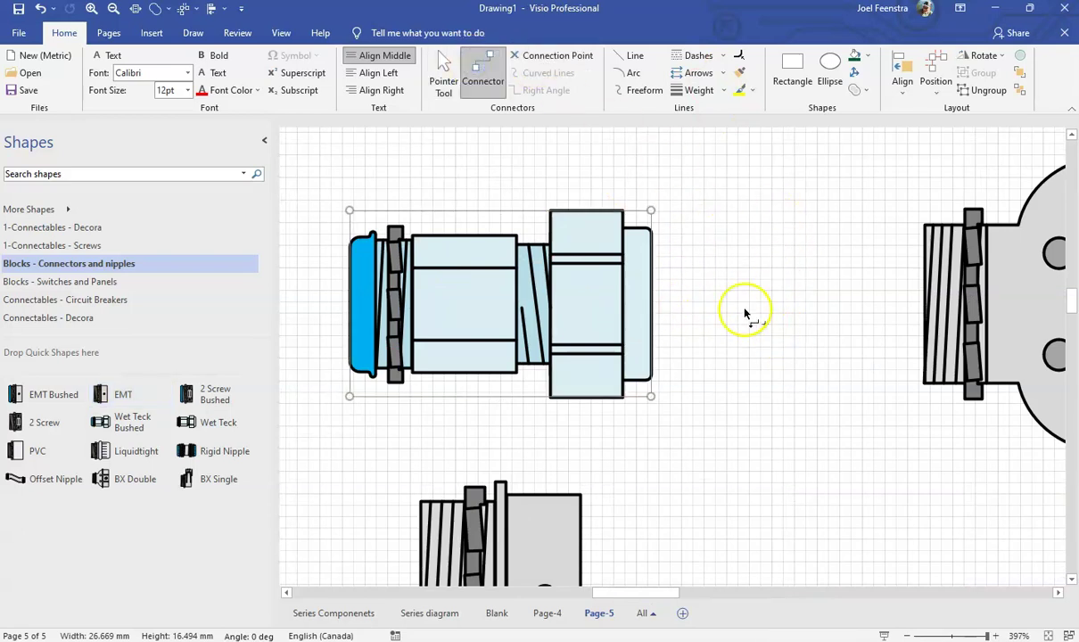
{"action": "left_click", "coordinate": [730, 279]}
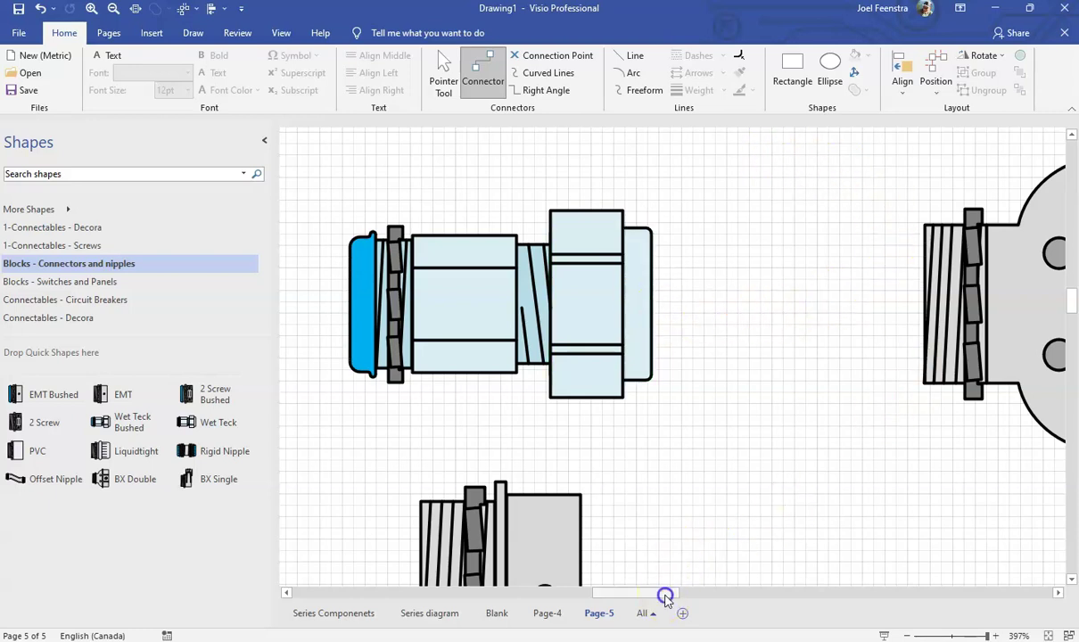
{"action": "left_click_drag", "start_coordinate": [665, 596], "coordinate": [643, 594]}
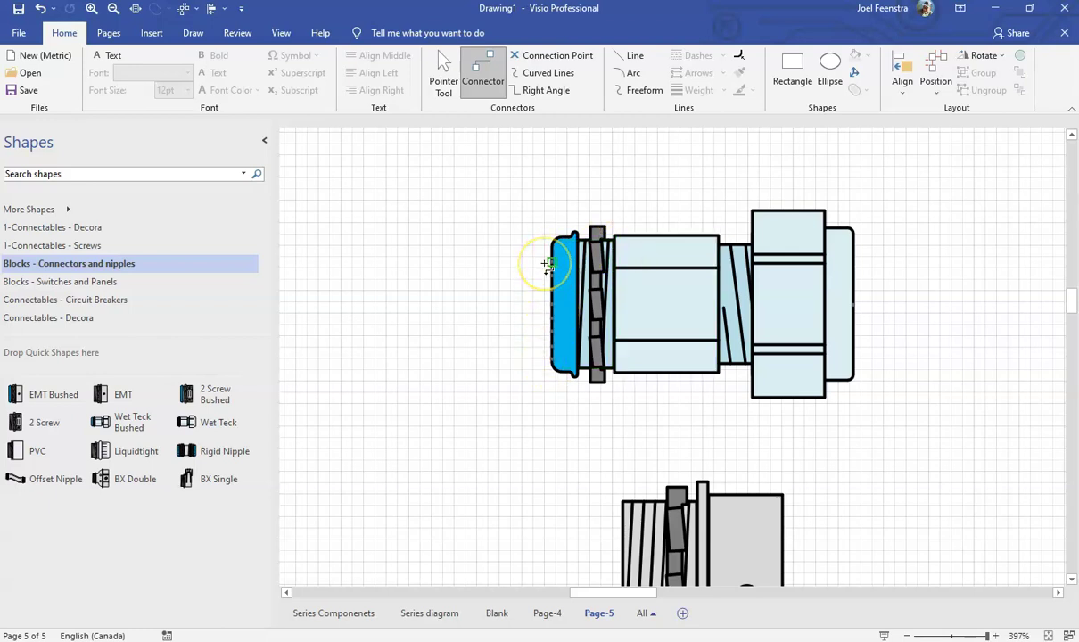
{"action": "left_click_drag", "start_coordinate": [544, 264], "coordinate": [567, 468]}
{"action": "left_click_drag", "start_coordinate": [617, 530], "coordinate": [616, 524]}
{"action": "left_click_drag", "start_coordinate": [551, 291], "coordinate": [541, 573]}
{"action": "left_click_drag", "start_coordinate": [621, 567], "coordinate": [617, 565]}
{"action": "left_click", "coordinate": [513, 435]}
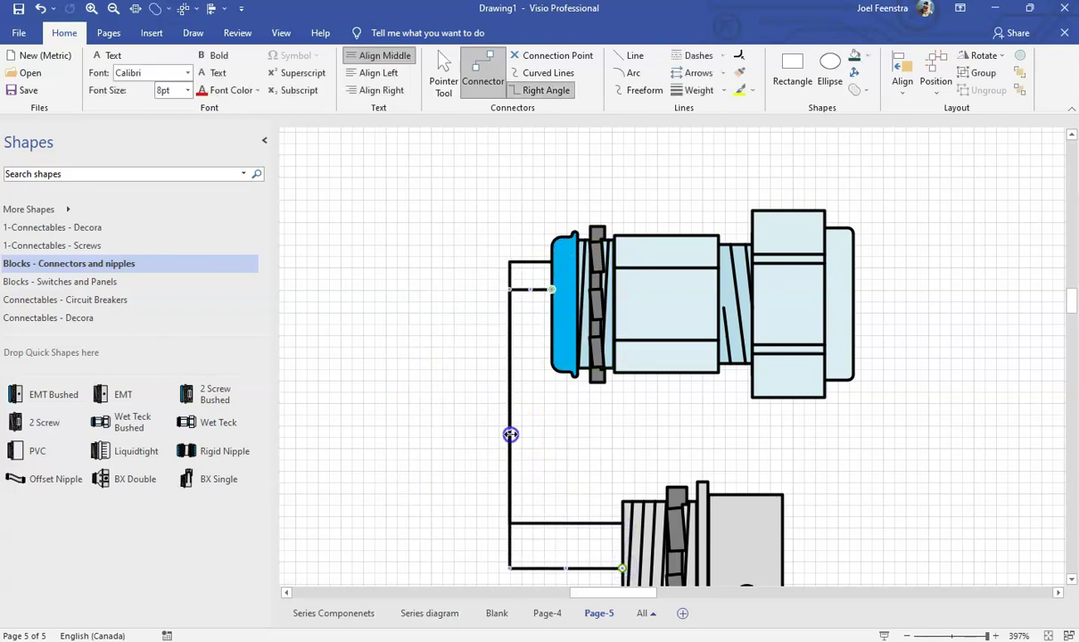
{"action": "left_click_drag", "start_coordinate": [508, 434], "coordinate": [441, 431]}
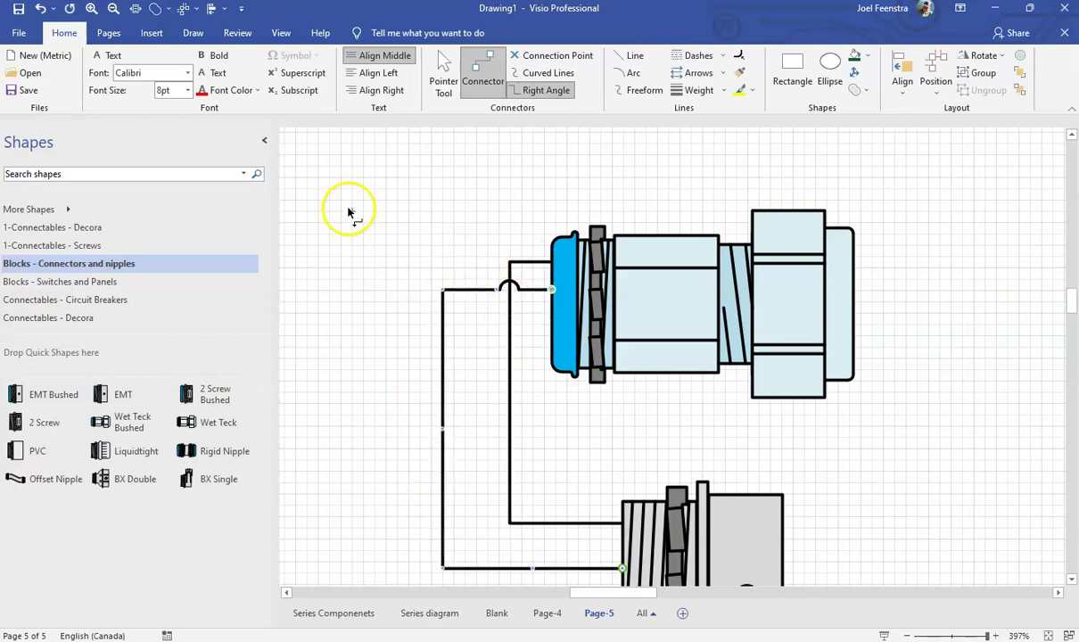
- Place a 3C and a 4C+Bond wire set from the Connectables - Wires and boxes stencil between the fittings
{"action": "scroll", "coordinate": [487, 218], "scroll_direction": "down", "scroll_amount": 3}
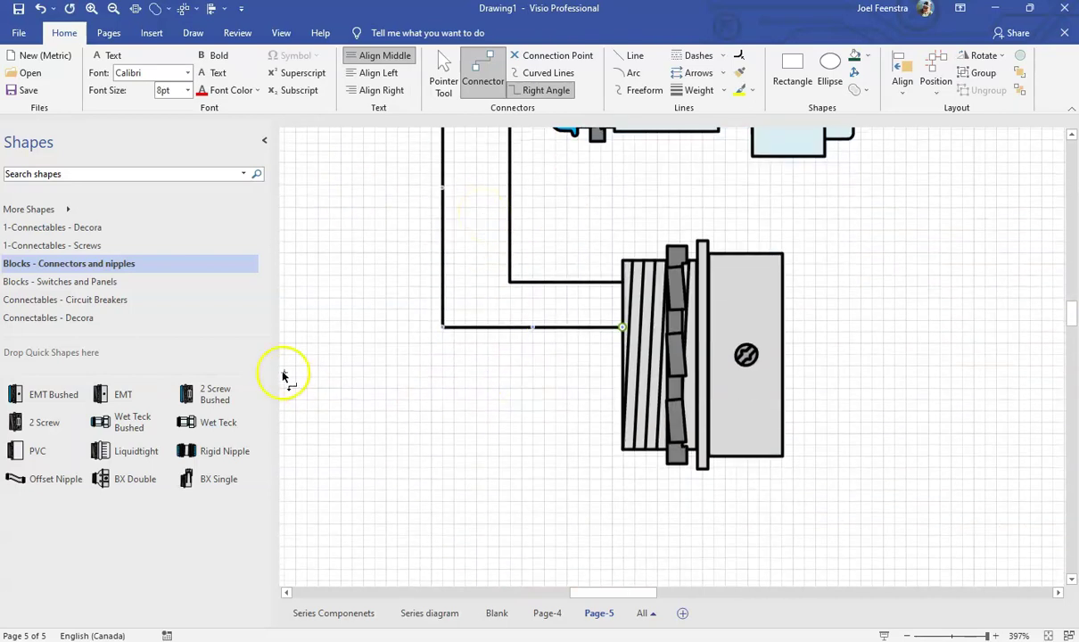
{"action": "scroll", "coordinate": [120, 314], "scroll_direction": "down", "scroll_amount": 1}
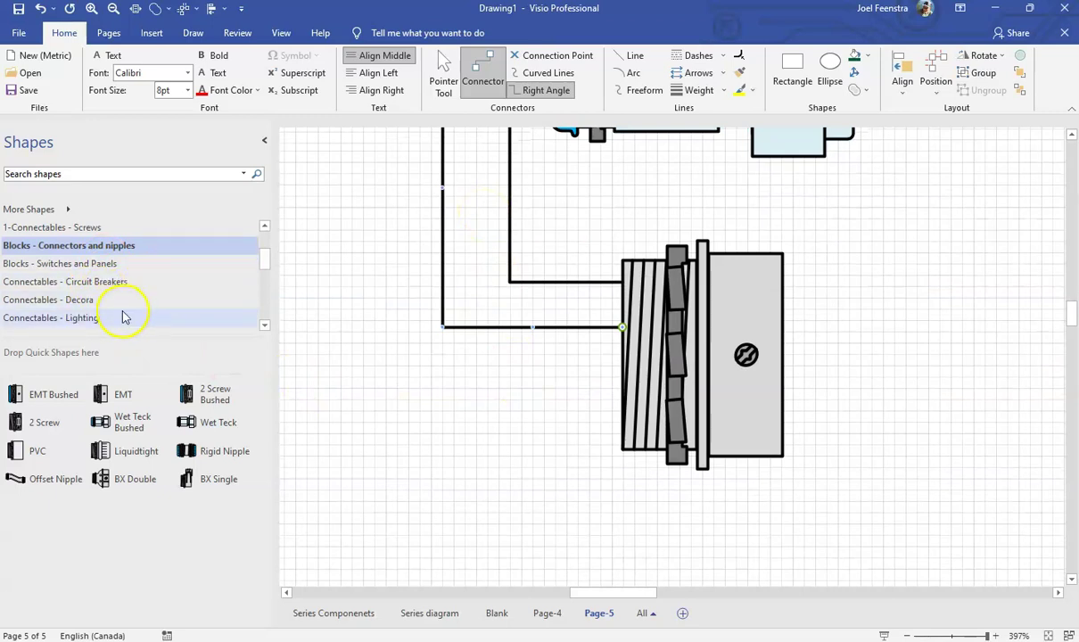
{"action": "scroll", "coordinate": [122, 312], "scroll_direction": "down", "scroll_amount": 3}
{"action": "scroll", "coordinate": [140, 294], "scroll_direction": "down", "scroll_amount": 2}
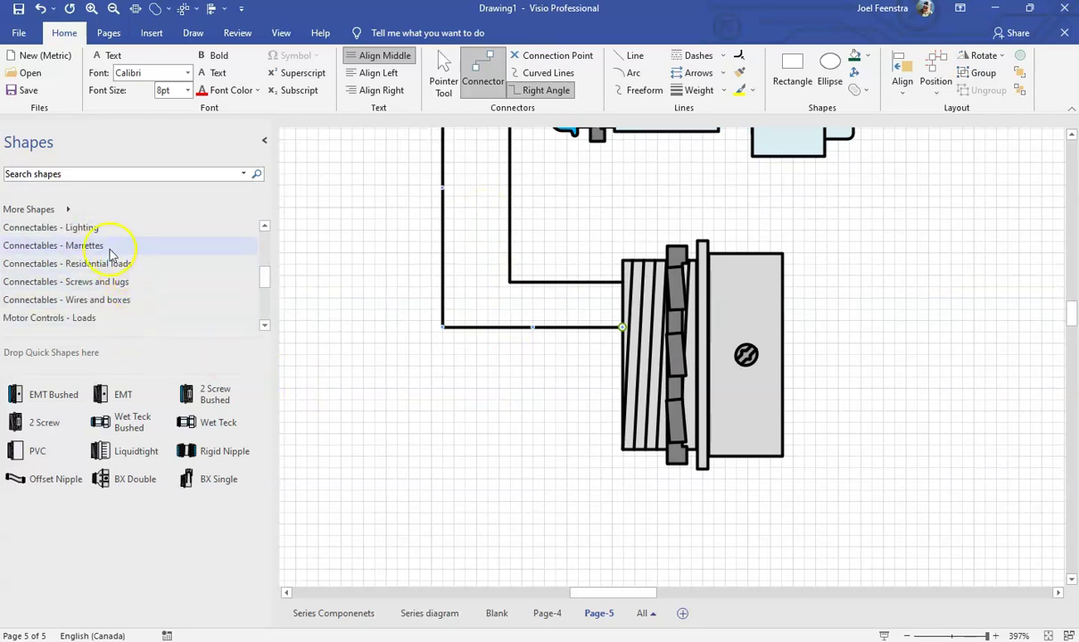
{"action": "left_click", "coordinate": [100, 302]}
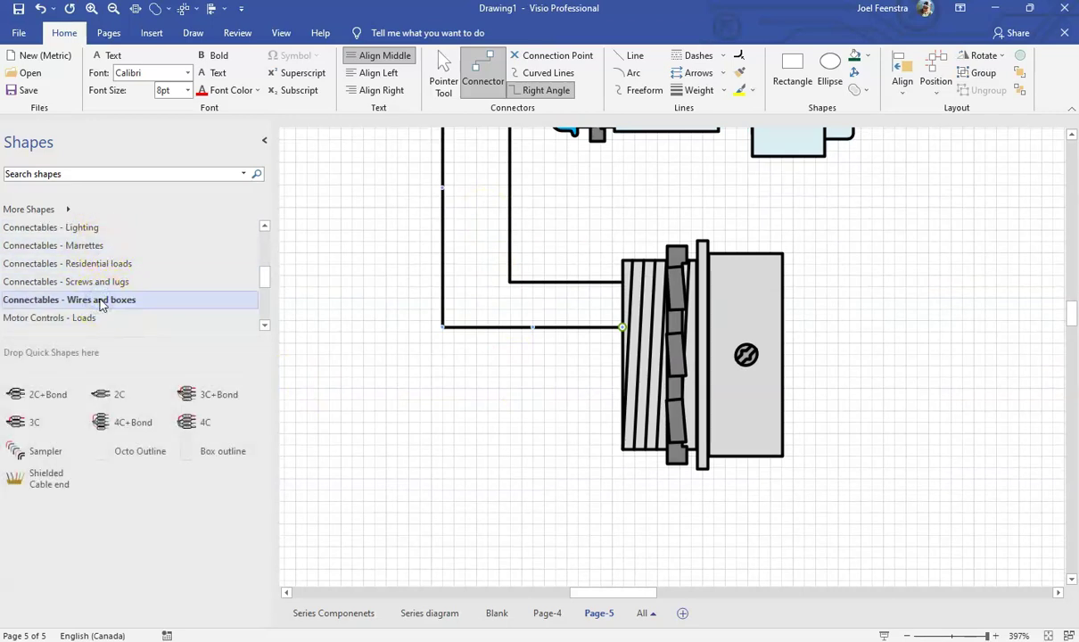
{"action": "left_click", "coordinate": [446, 482]}
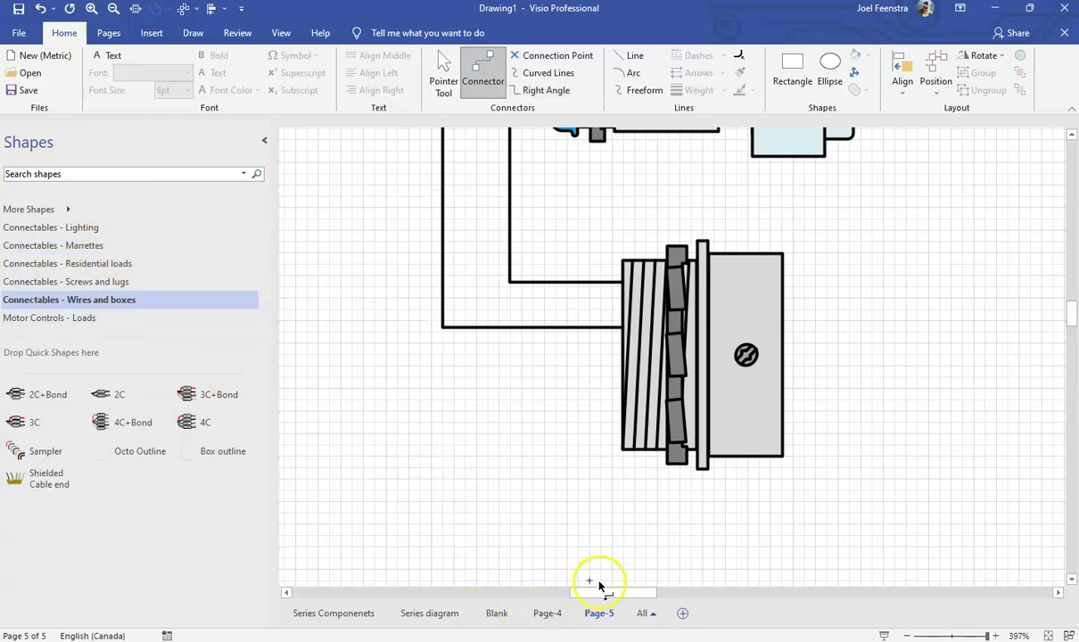
{"action": "left_click_drag", "start_coordinate": [595, 592], "coordinate": [662, 593]}
{"action": "left_click_drag", "start_coordinate": [24, 422], "coordinate": [614, 334]}
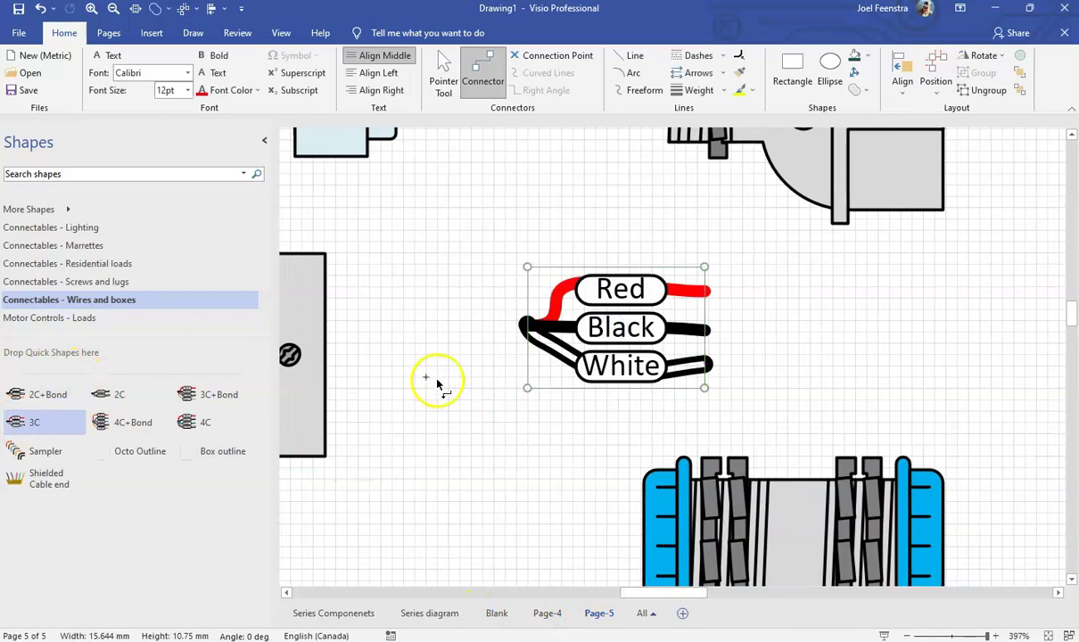
{"action": "left_click_drag", "start_coordinate": [106, 428], "coordinate": [464, 263]}
{"action": "left_click", "coordinate": [535, 300]}
{"action": "scroll", "coordinate": [651, 398], "scroll_direction": "up", "scroll_amount": 3}
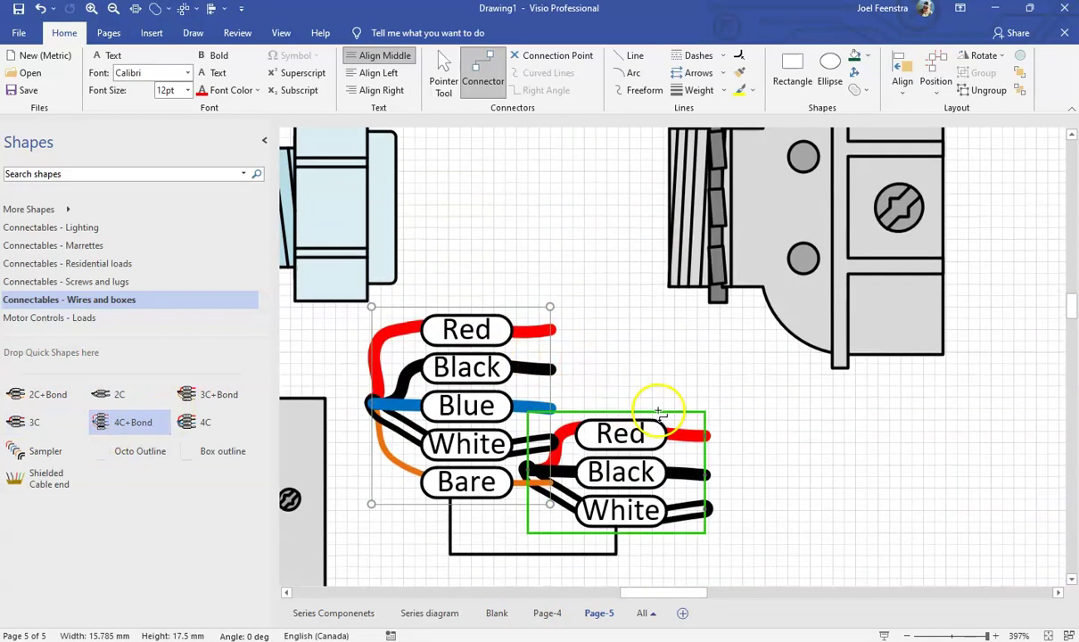
{"action": "left_click", "coordinate": [466, 369]}
{"action": "left_click", "coordinate": [465, 368]}
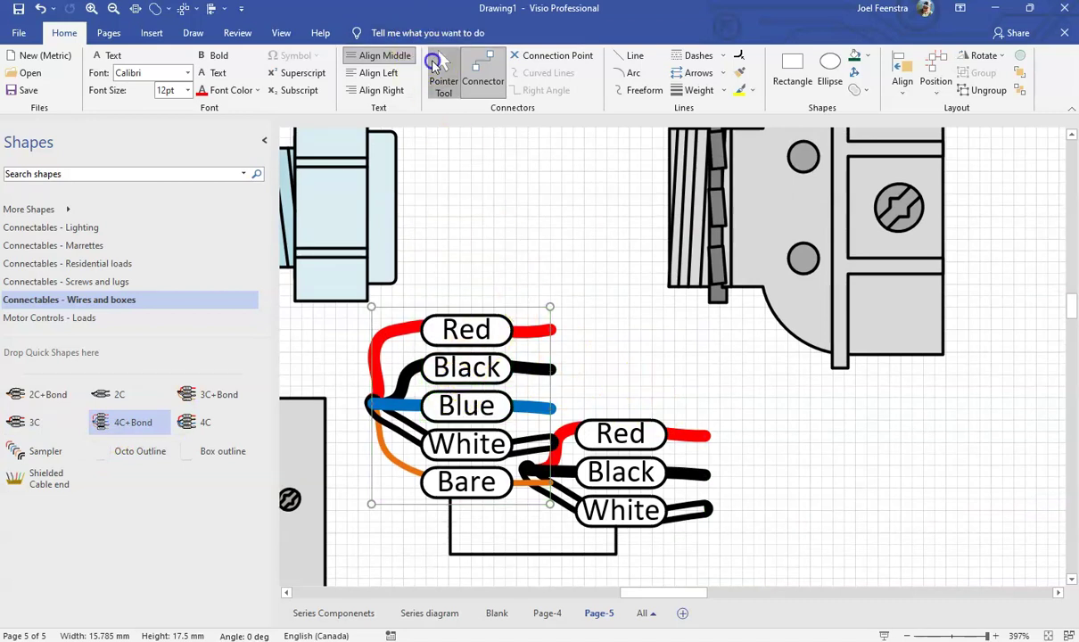
- Flip the 4C+Bond wire set horizontally and place it at the threaded end of the BX Double connector
{"action": "left_click", "coordinate": [444, 78]}
{"action": "left_click_drag", "start_coordinate": [441, 306], "coordinate": [512, 112]}
{"action": "left_click", "coordinate": [986, 55]}
{"action": "left_click", "coordinate": [1024, 130]}
{"action": "scroll", "coordinate": [808, 390], "scroll_direction": "up", "scroll_amount": 3}
{"action": "left_click_drag", "start_coordinate": [590, 334], "coordinate": [672, 330]}
- Bring the BX Double connector to the front and nudge the 4C+Bond wires left until they meet its threaded end
{"action": "left_click", "coordinate": [854, 373]}
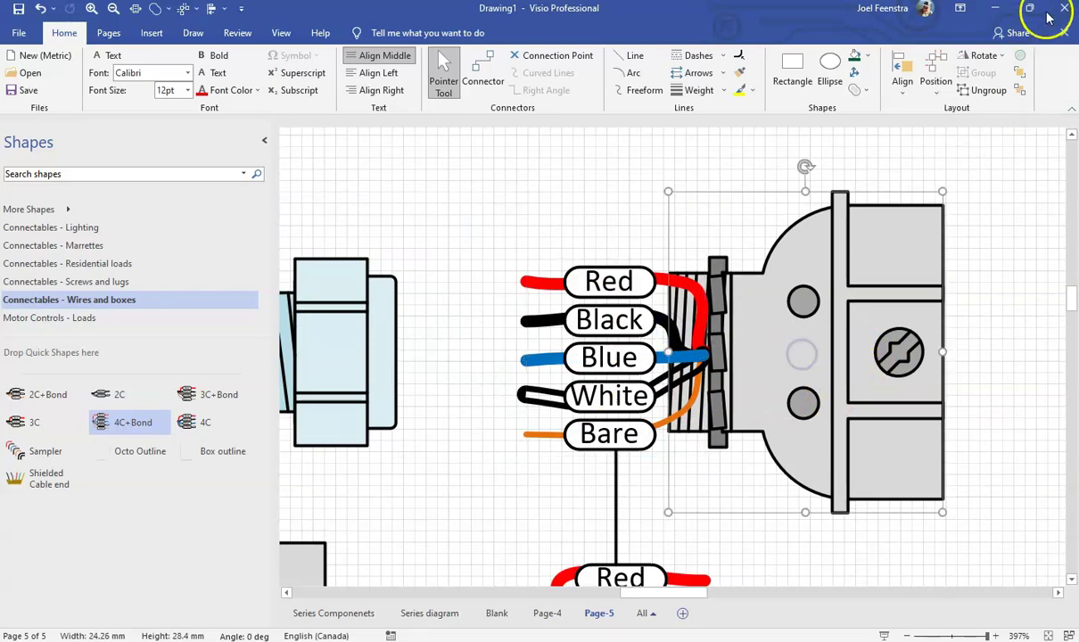
{"action": "left_click", "coordinate": [1023, 72]}
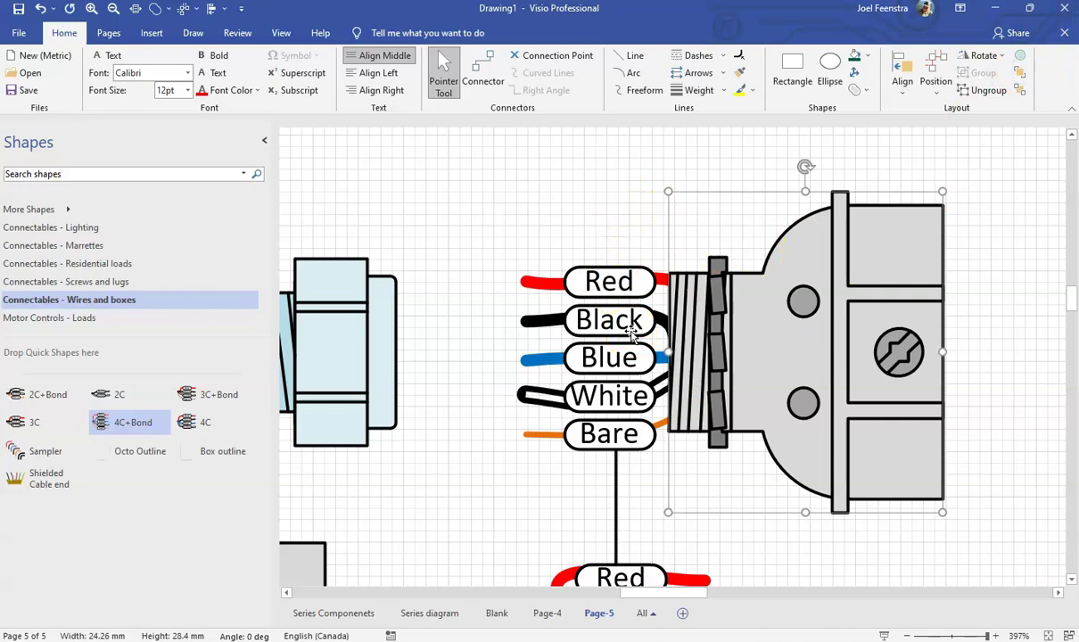
{"action": "left_click", "coordinate": [585, 321]}
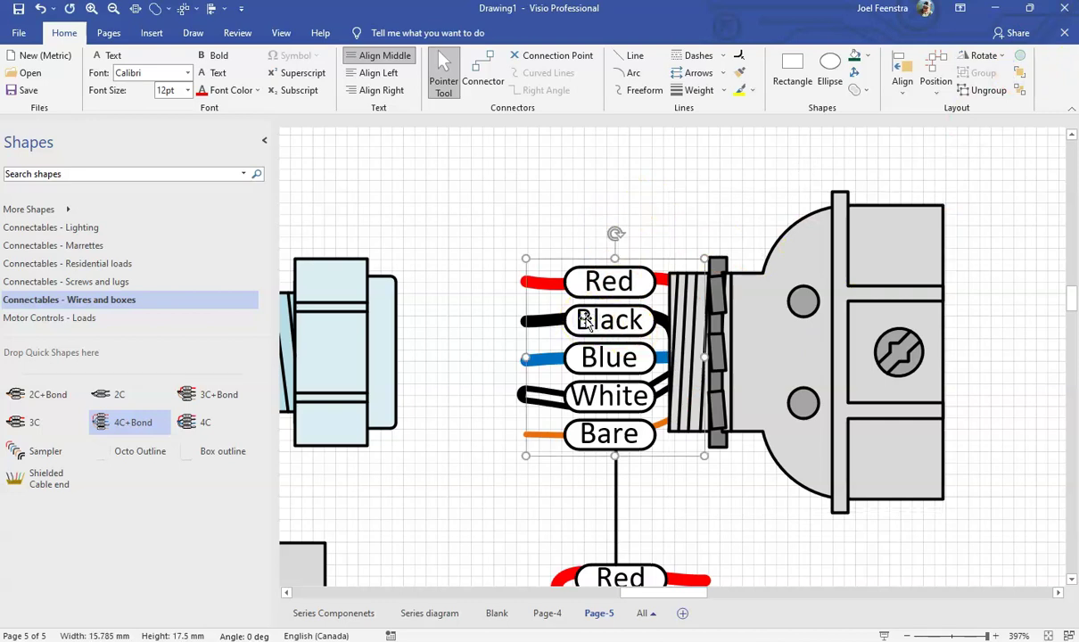
{"action": "key", "text": "Left"}
{"action": "key", "text": "Left"}
{"action": "key", "text": "Left"}
{"action": "key", "text": "Left"}
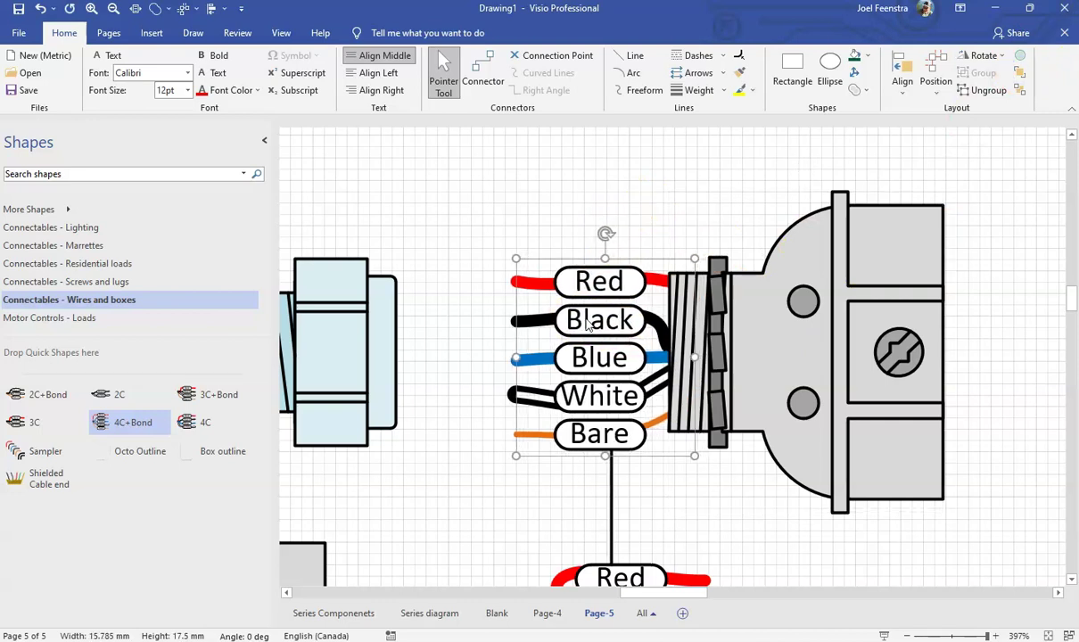
{"action": "key", "text": "Left"}
{"action": "key", "text": "Left"}
{"action": "key", "text": "Left"}
{"action": "key", "text": "Left"}
{"action": "key", "text": "Left"}
{"action": "key", "text": "Left"}
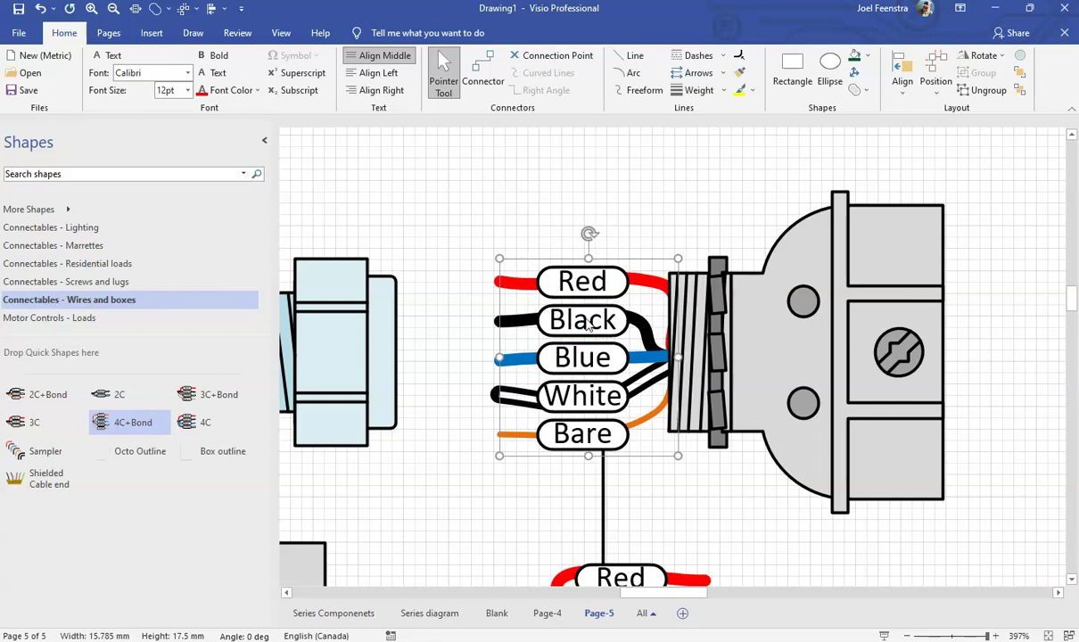
- Delete the connector line between the 4C+Bond and 3C wire sets
{"action": "left_click", "coordinate": [687, 501]}
{"action": "left_click", "coordinate": [603, 491]}
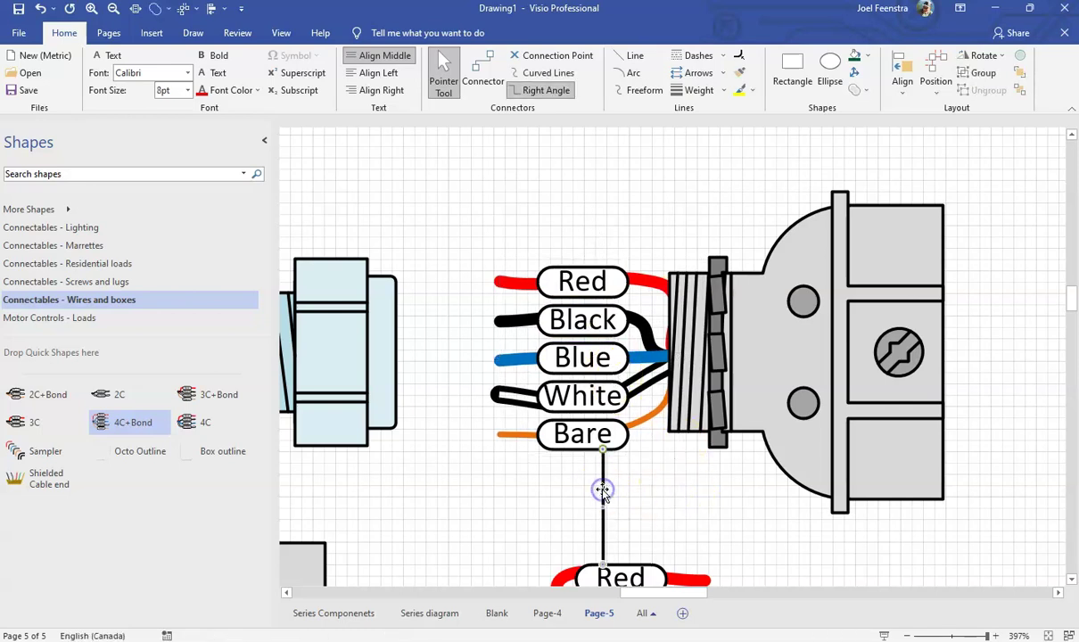
{"action": "key", "text": "Delete"}
- Inspect the Wet Teck Bushed fitting and the outer connector running from it to the EMT fitting
{"action": "scroll", "coordinate": [667, 493], "scroll_direction": "down", "scroll_amount": 3}
{"action": "scroll", "coordinate": [691, 443], "scroll_direction": "up", "scroll_amount": 2}
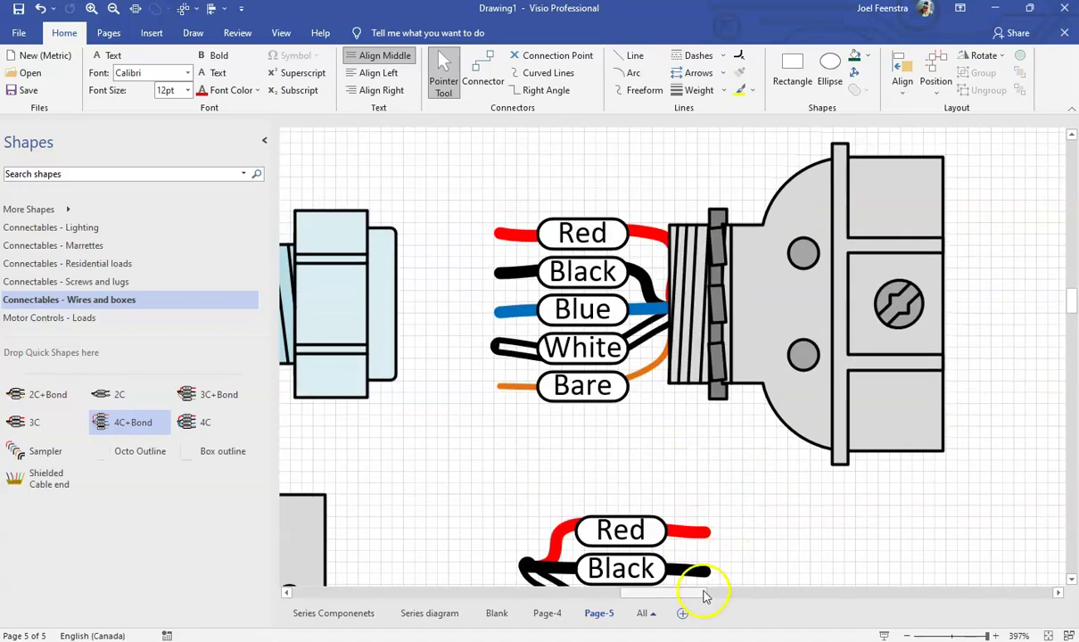
{"action": "left_click_drag", "start_coordinate": [700, 593], "coordinate": [645, 599]}
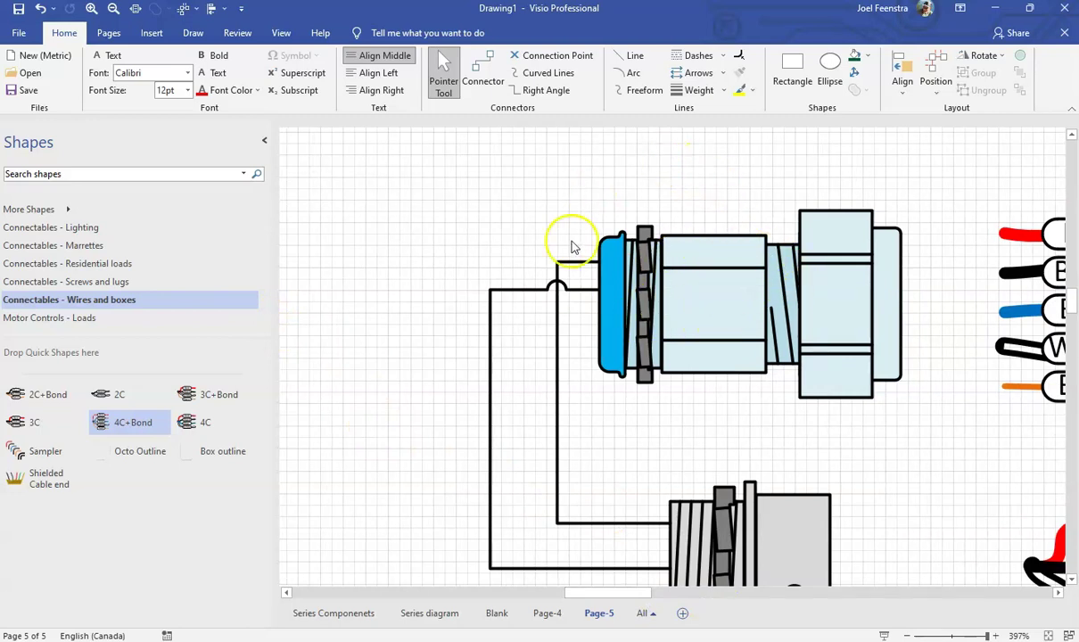
{"action": "left_click", "coordinate": [610, 310]}
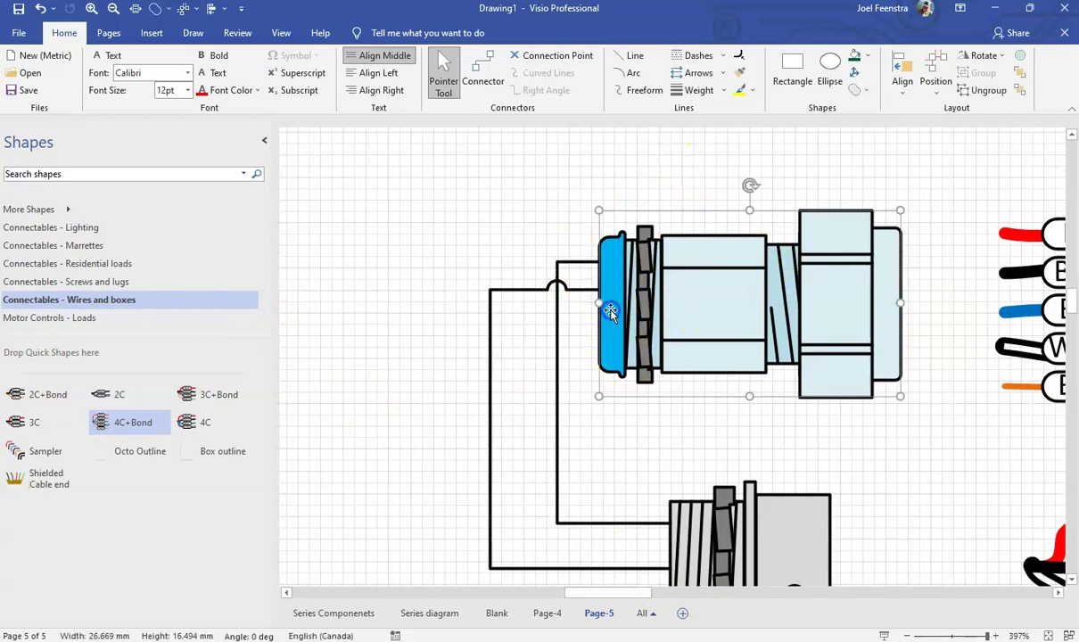
{"action": "left_click", "coordinate": [558, 326]}
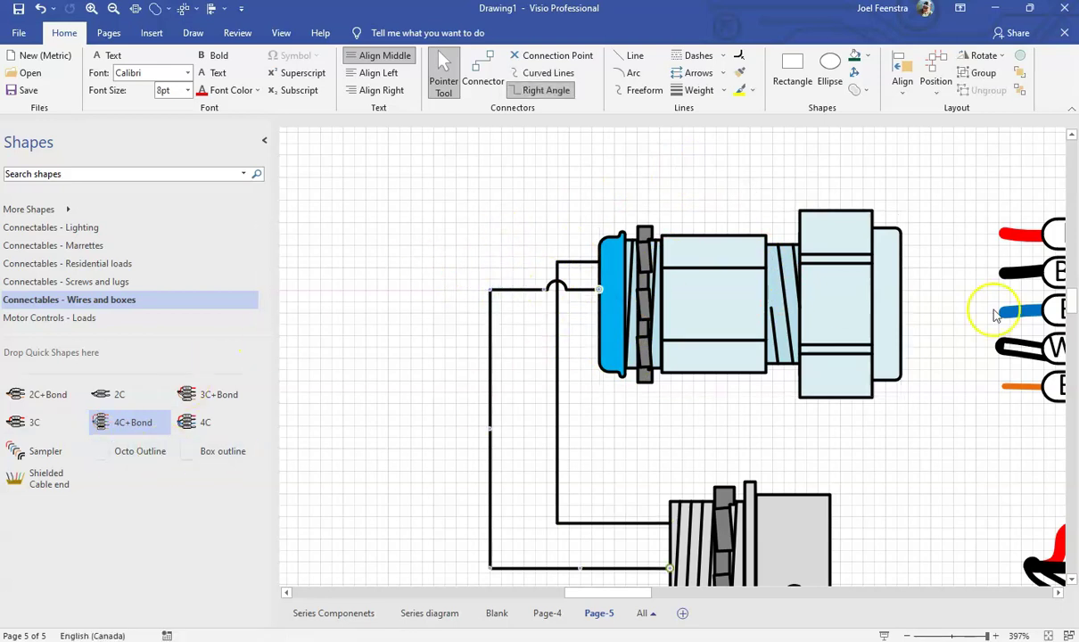
- Place the Sampler wire shape on the empty area above the Wet Teck Bushed fitting
{"action": "scroll", "coordinate": [794, 451], "scroll_direction": "down", "scroll_amount": 3}
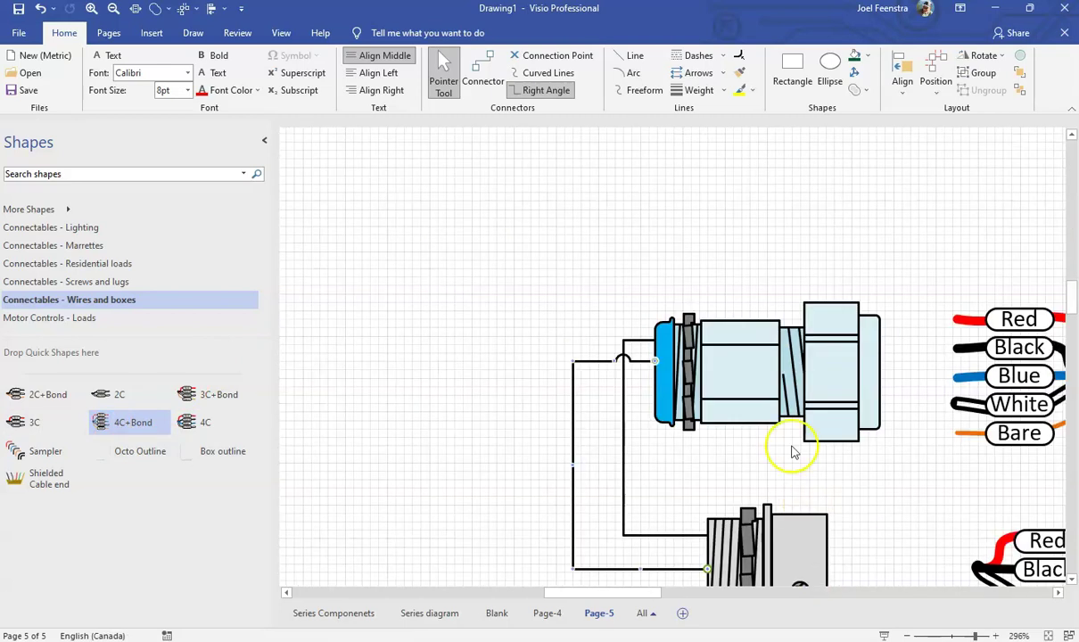
{"action": "left_click_drag", "start_coordinate": [13, 452], "coordinate": [605, 257]}
{"action": "left_click", "coordinate": [723, 284]}
{"action": "scroll", "coordinate": [723, 283], "scroll_direction": "up", "scroll_amount": 4}
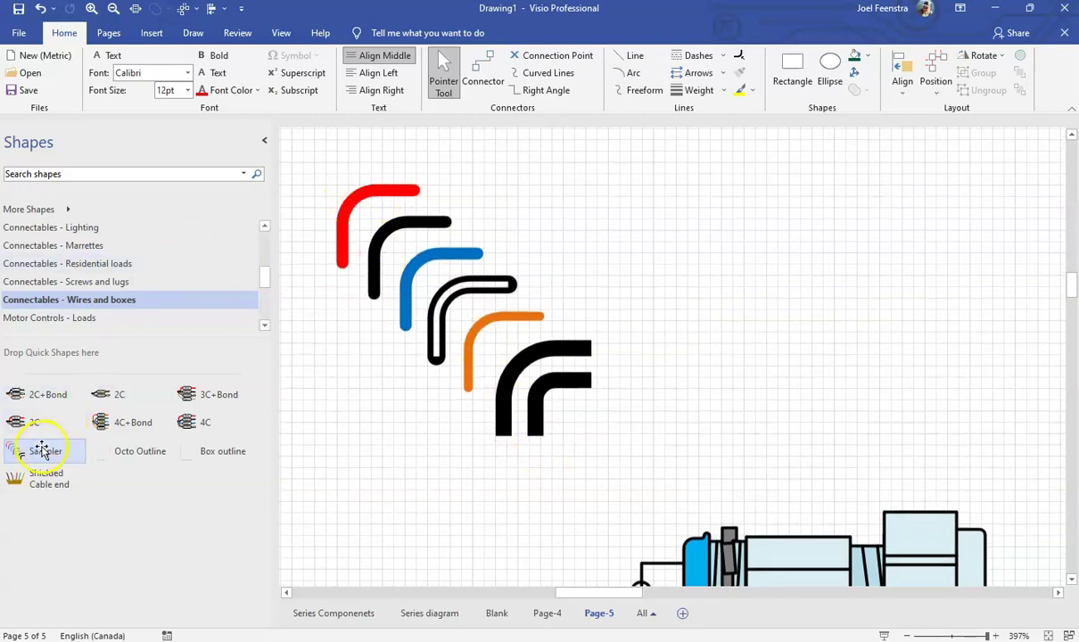
{"action": "scroll", "coordinate": [134, 285], "scroll_direction": "down", "scroll_amount": 1}
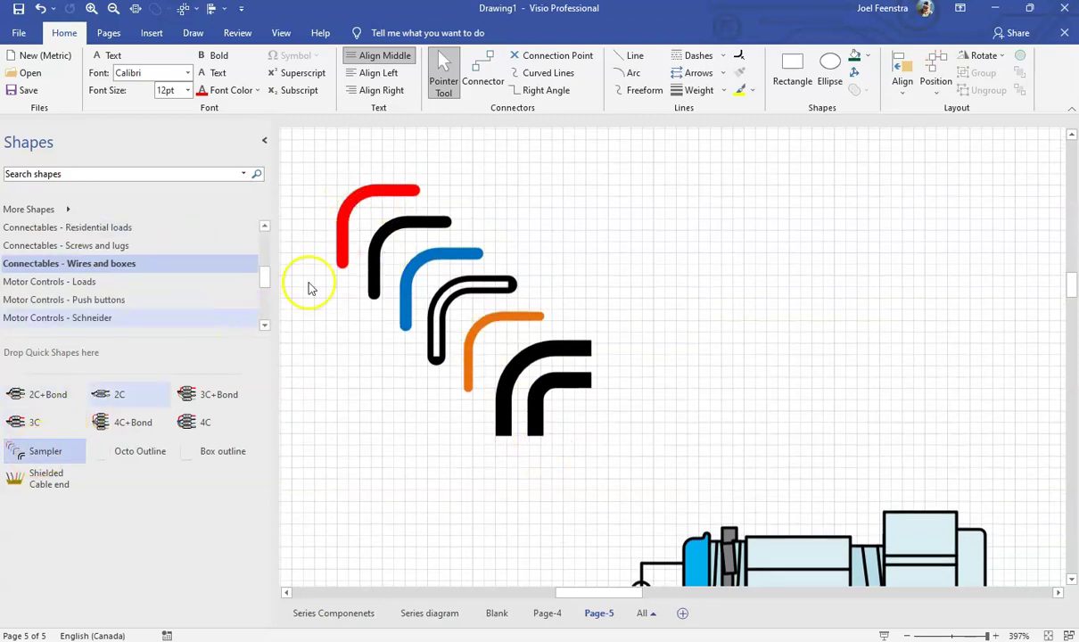
- Examine the individual orange, white and blue wires within the Sampler group
{"action": "left_click", "coordinate": [518, 319]}
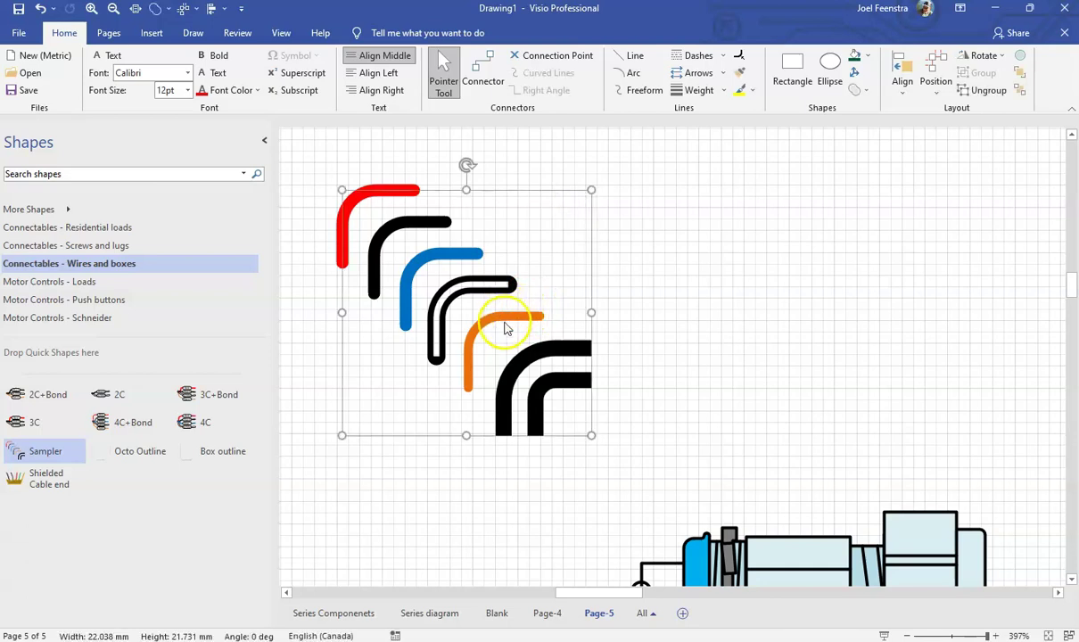
{"action": "left_click", "coordinate": [506, 319]}
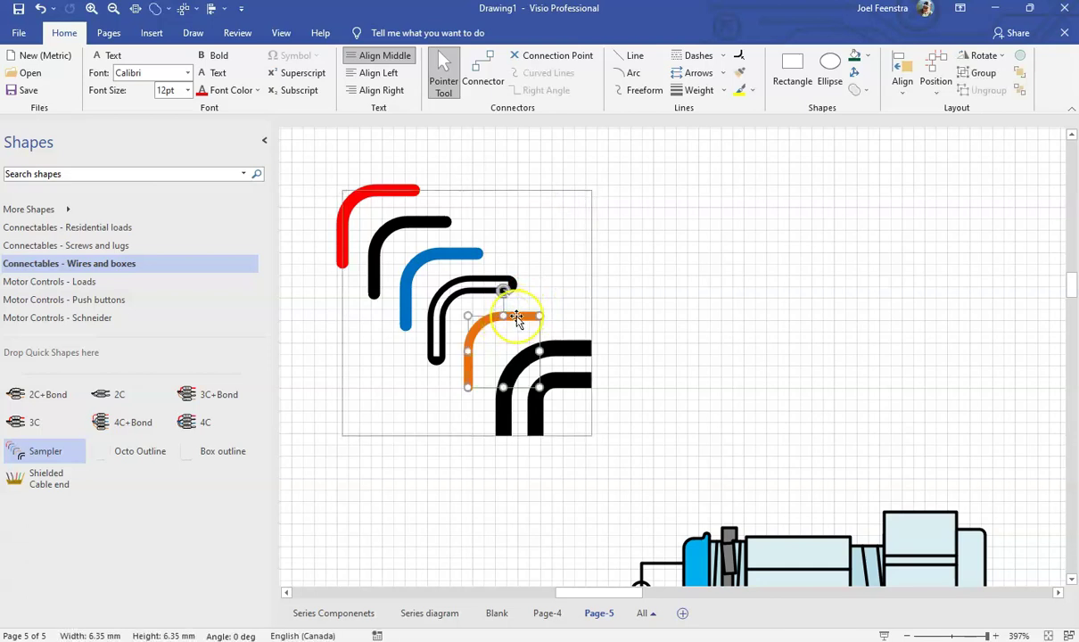
{"action": "left_click", "coordinate": [475, 287]}
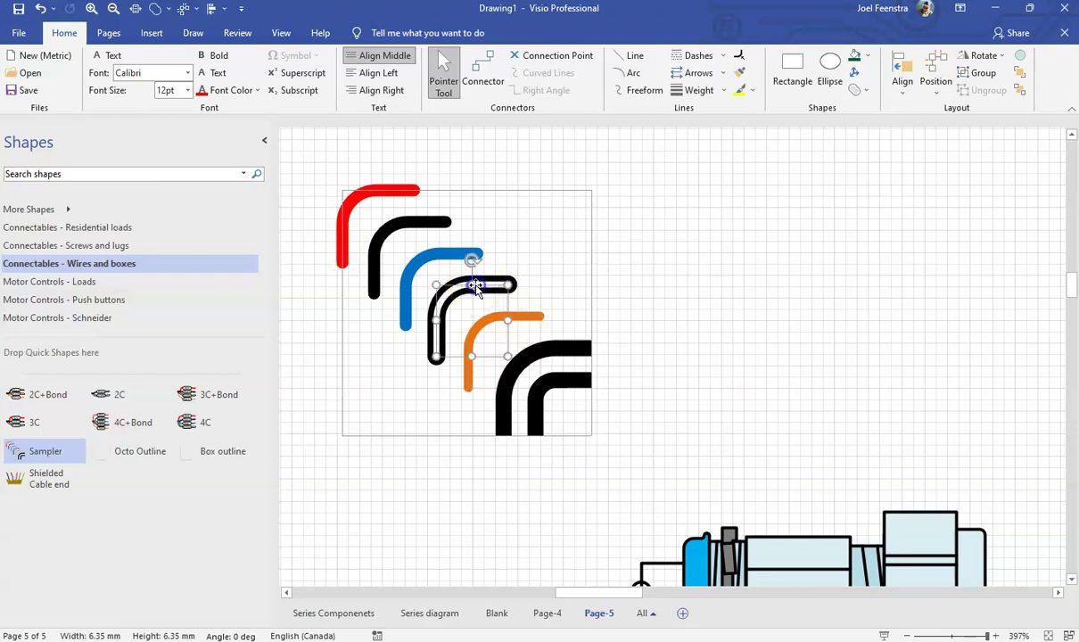
{"action": "left_click", "coordinate": [450, 255]}
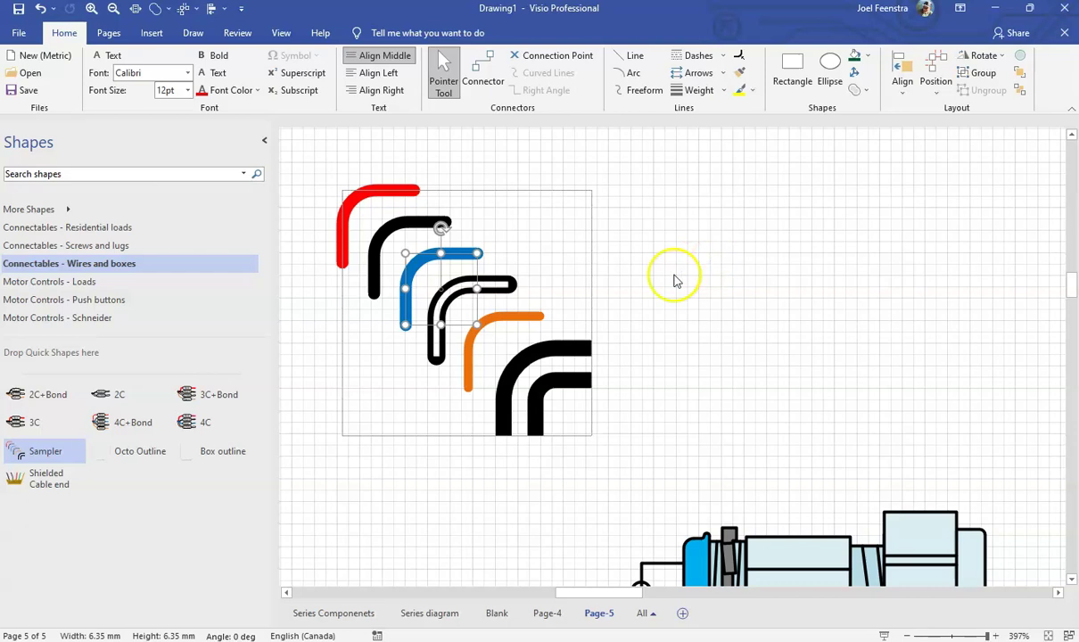
{"action": "left_click", "coordinate": [656, 316]}
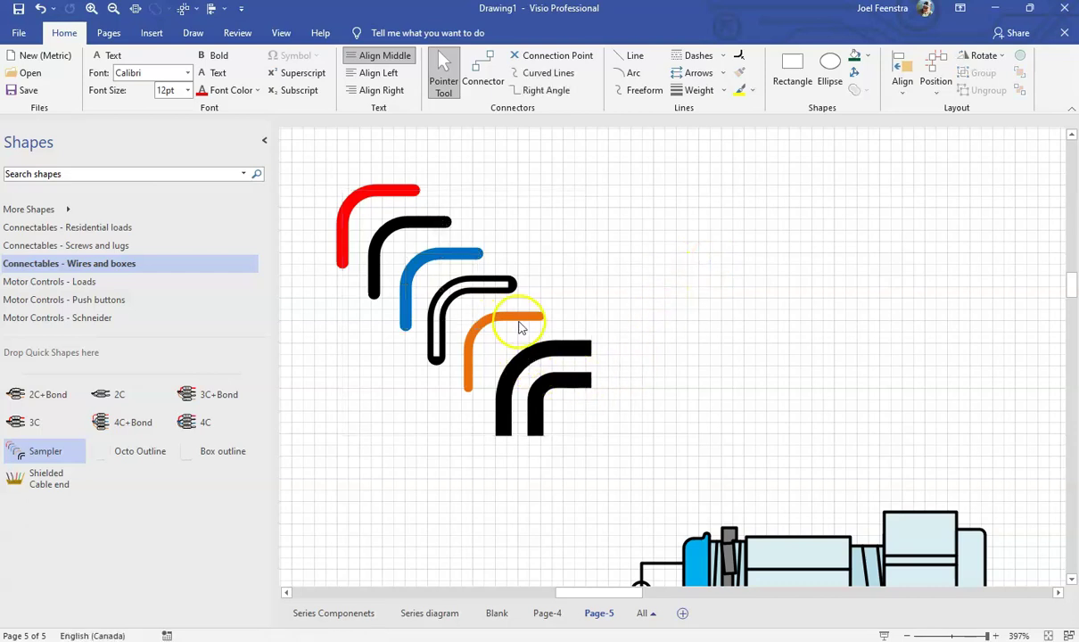
{"action": "left_click", "coordinate": [466, 290]}
{"action": "scroll", "coordinate": [682, 255], "scroll_direction": "down", "scroll_amount": 5}
{"action": "scroll", "coordinate": [553, 322], "scroll_direction": "up", "scroll_amount": 4}
{"action": "left_click", "coordinate": [729, 248]}
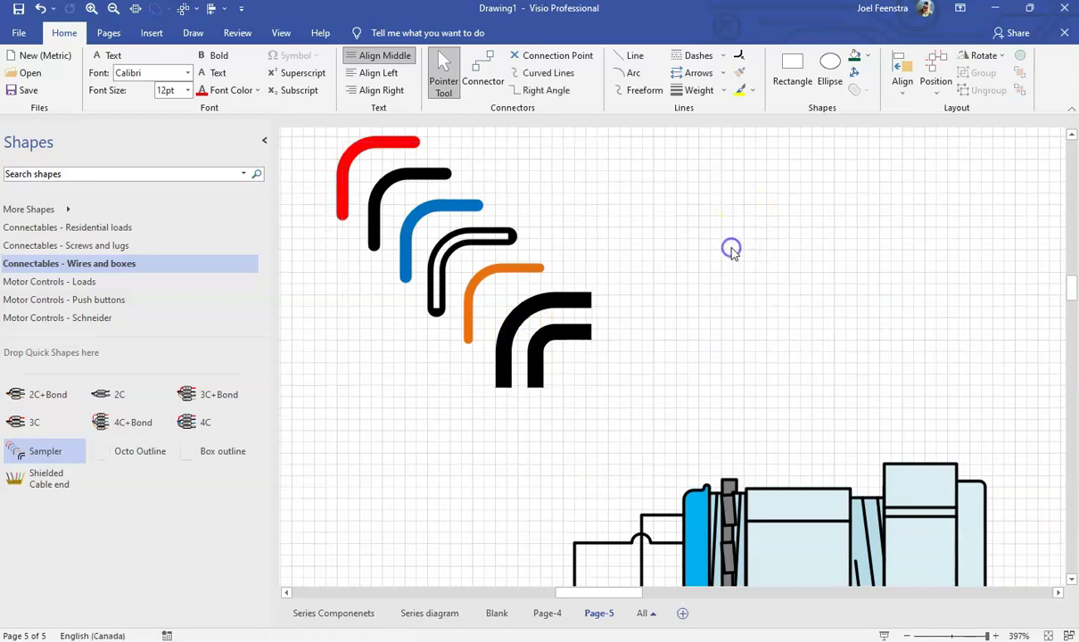
- Connect the outlet end of the Wet Teck Bushed fitting to the outlet end of the EMT fitting with a connector
{"action": "scroll", "coordinate": [701, 258], "scroll_direction": "down", "scroll_amount": 4}
{"action": "left_click", "coordinate": [482, 66]}
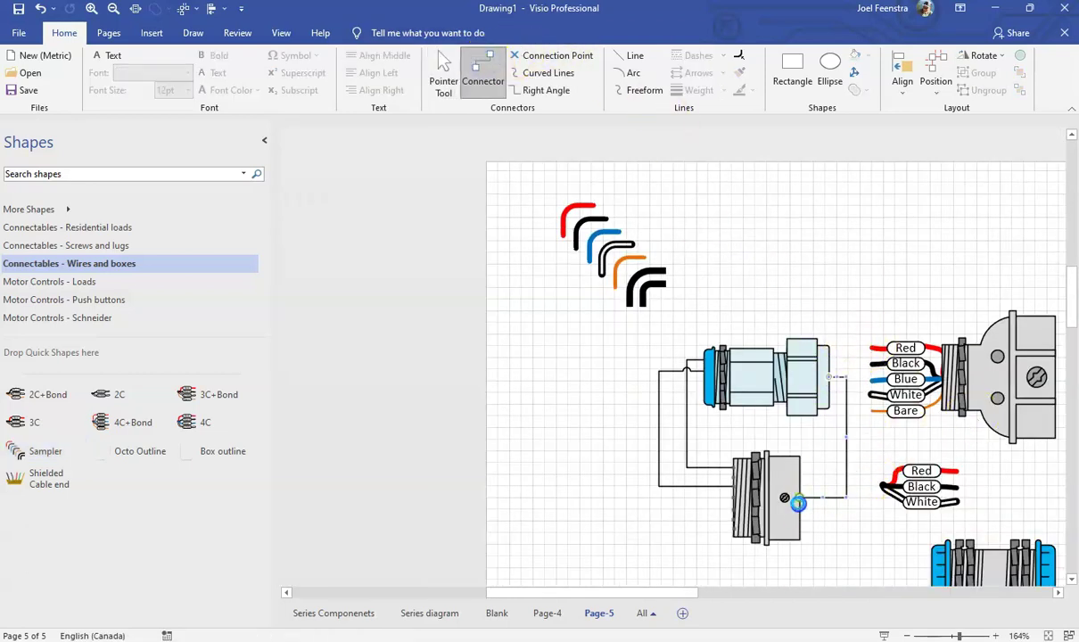
{"action": "left_click_drag", "start_coordinate": [803, 502], "coordinate": [801, 500]}
{"action": "left_click", "coordinate": [773, 247]}
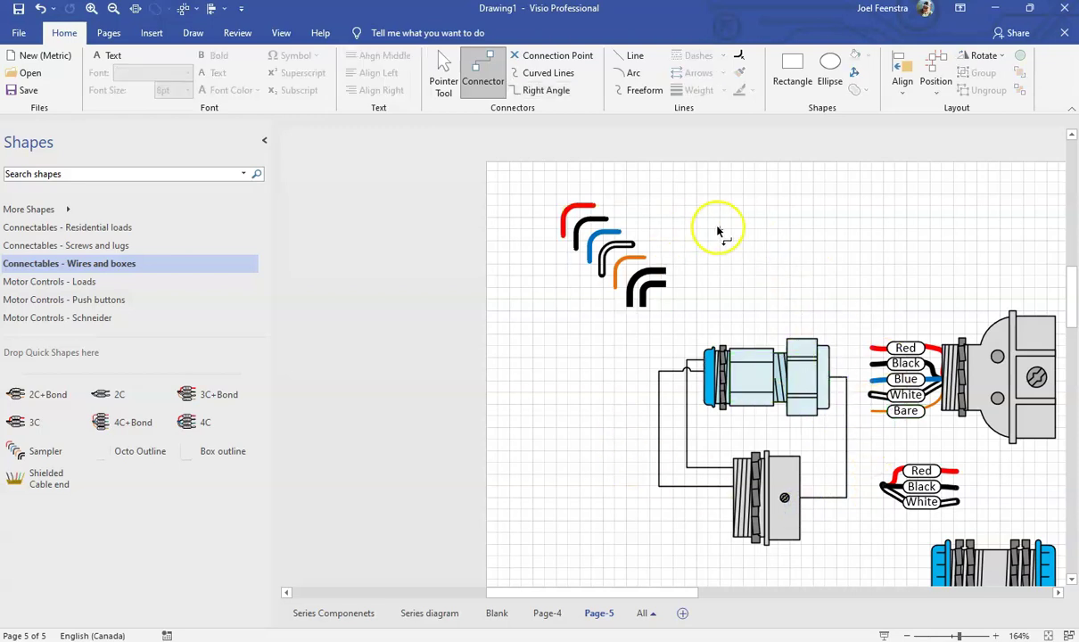
- Copy the thick black cable formatting from the Sampler onto the connector between the fittings' outlet ends
{"action": "left_click", "coordinate": [442, 67]}
{"action": "left_click", "coordinate": [656, 283]}
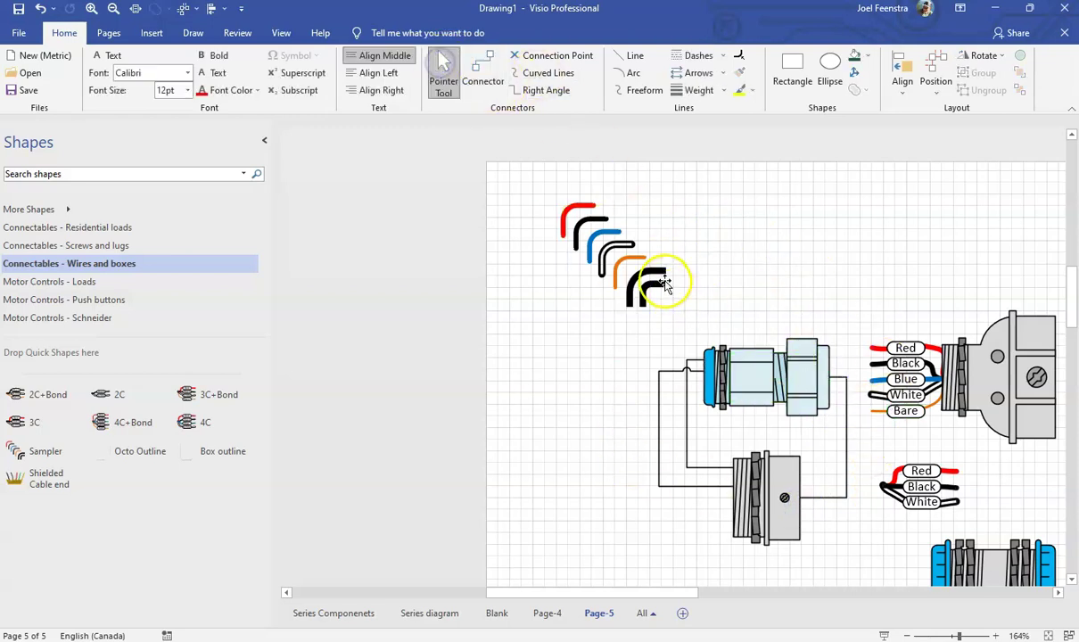
{"action": "left_click", "coordinate": [738, 77]}
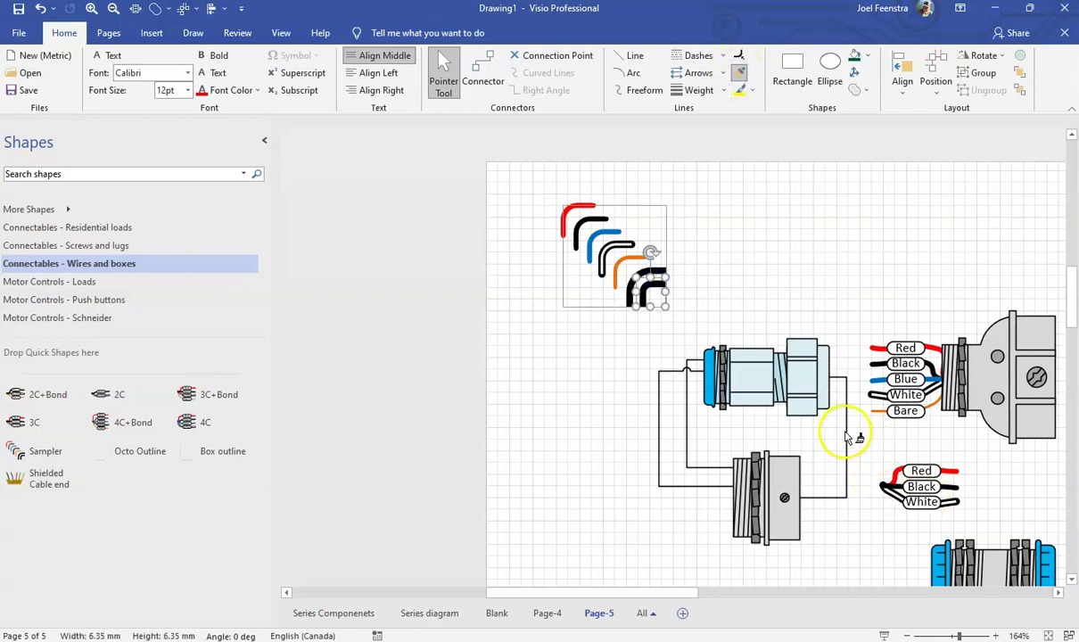
{"action": "left_click", "coordinate": [848, 439]}
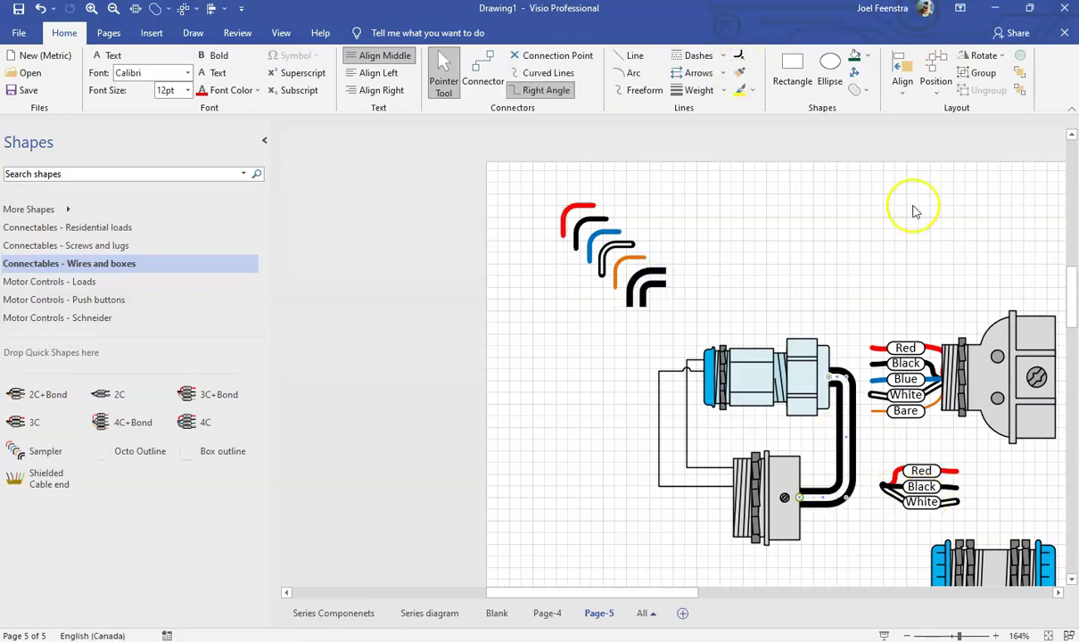
- Copy the Sampler's white wire formatting onto the inner connector between the Wet Teck and EMT fittings
{"action": "left_click", "coordinate": [606, 251]}
{"action": "left_click", "coordinate": [606, 252]}
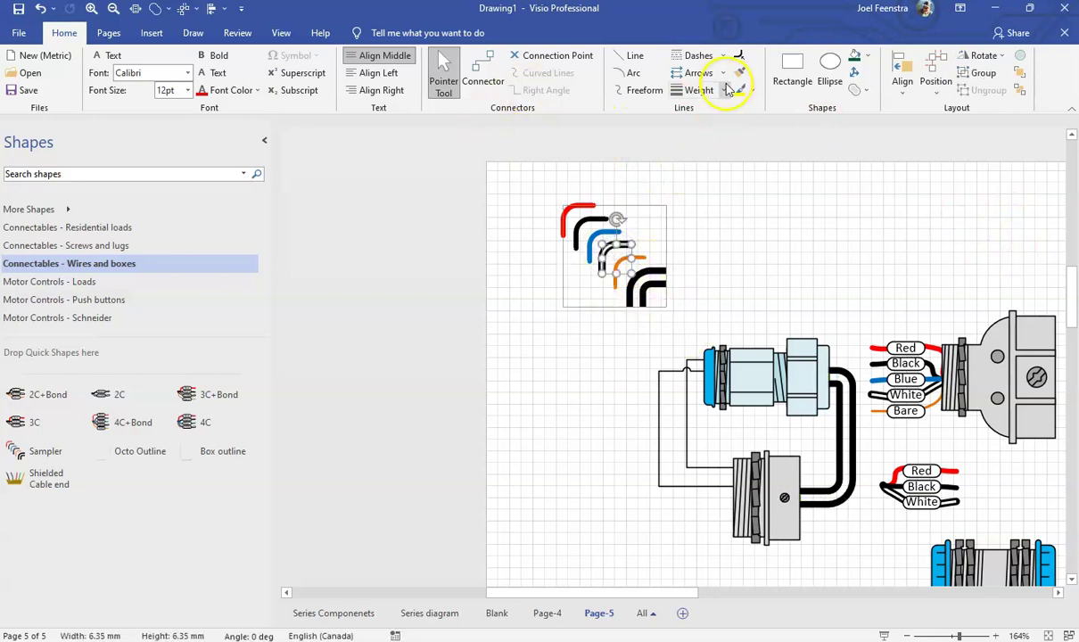
{"action": "left_click", "coordinate": [687, 420]}
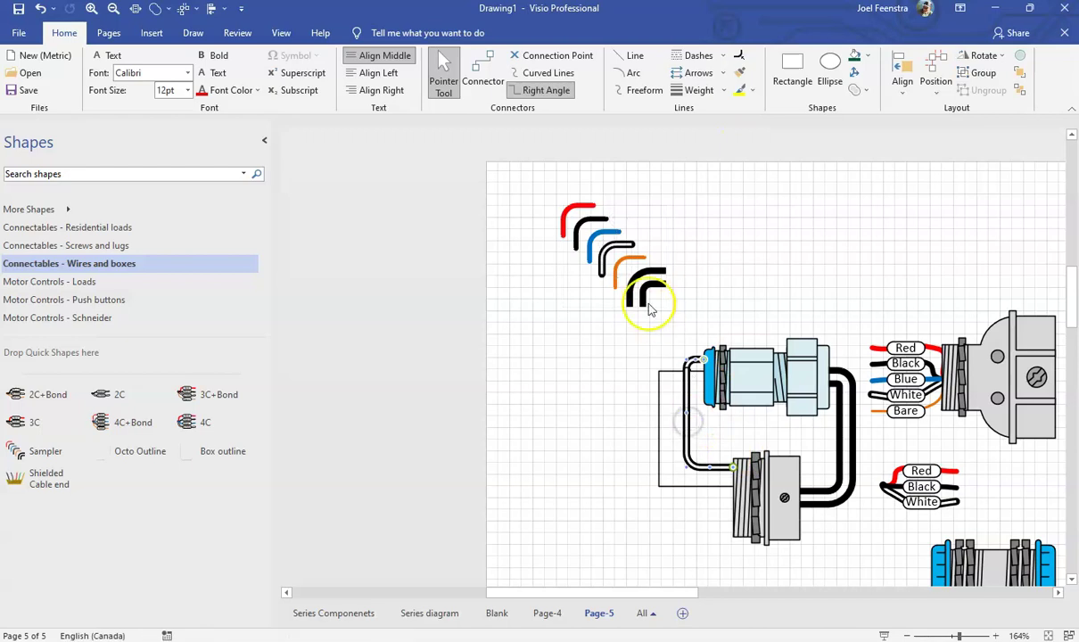
- Copy the Sampler's blue wire formatting onto the outer connector between the Wet Teck and EMT fittings
{"action": "left_click", "coordinate": [586, 219]}
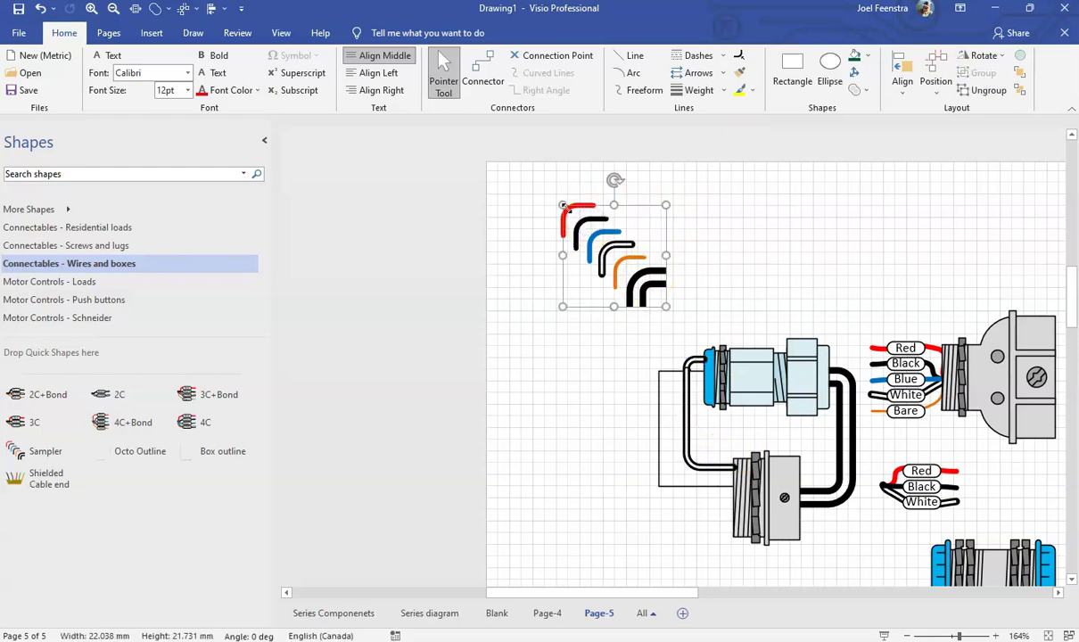
{"action": "left_click", "coordinate": [597, 234]}
{"action": "left_click", "coordinate": [739, 72]}
{"action": "left_click", "coordinate": [658, 412]}
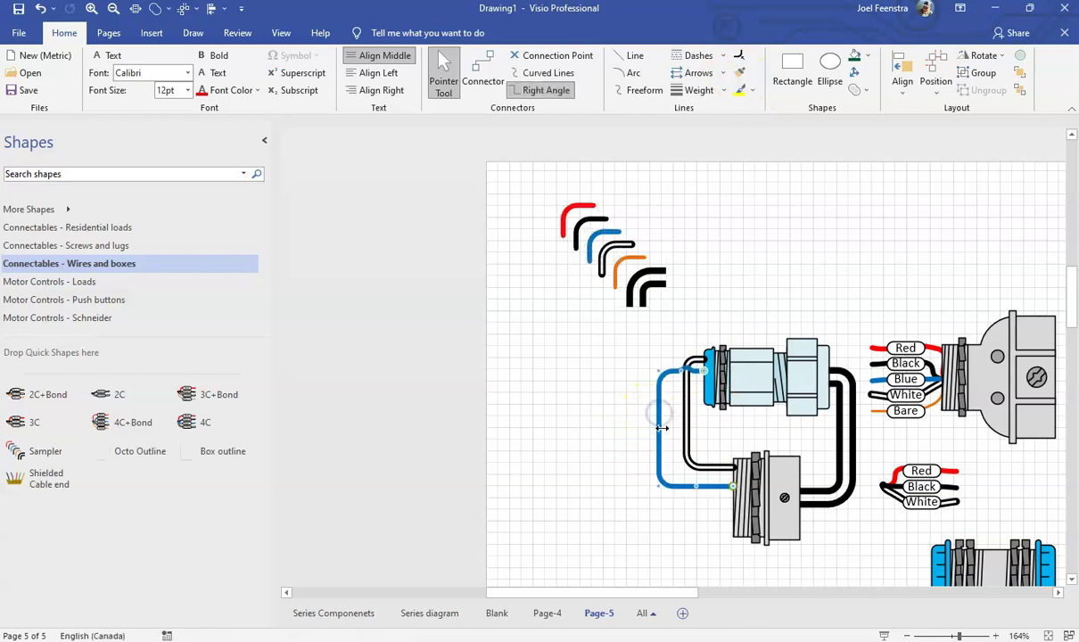
- Reroute the blue connector outward with a jog, and pull the white connector out beyond it
{"action": "left_click_drag", "start_coordinate": [640, 427], "coordinate": [633, 384]}
{"action": "left_click", "coordinate": [686, 415]}
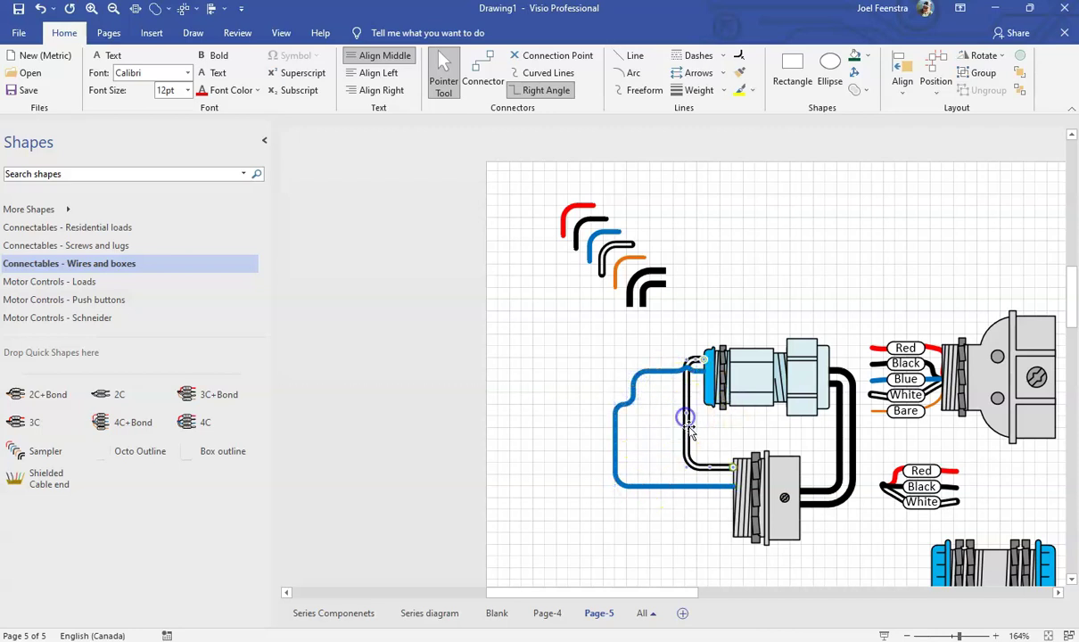
{"action": "left_click_drag", "start_coordinate": [557, 412], "coordinate": [557, 412]}
- Delete the Sampler wire group above the fittings
{"action": "left_click", "coordinate": [705, 256]}
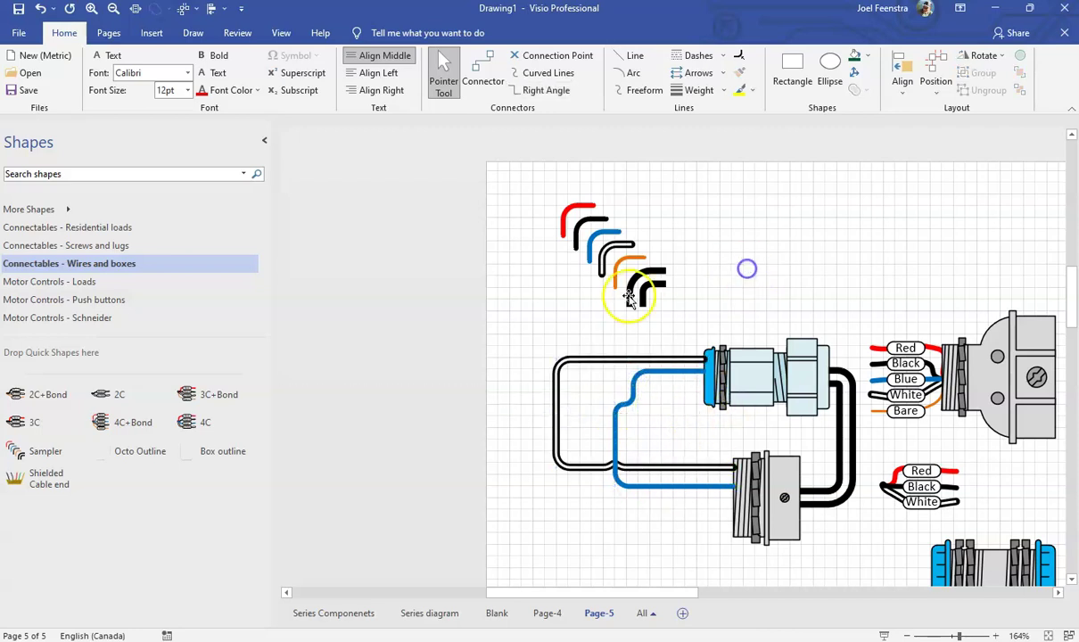
{"action": "left_click", "coordinate": [630, 297]}
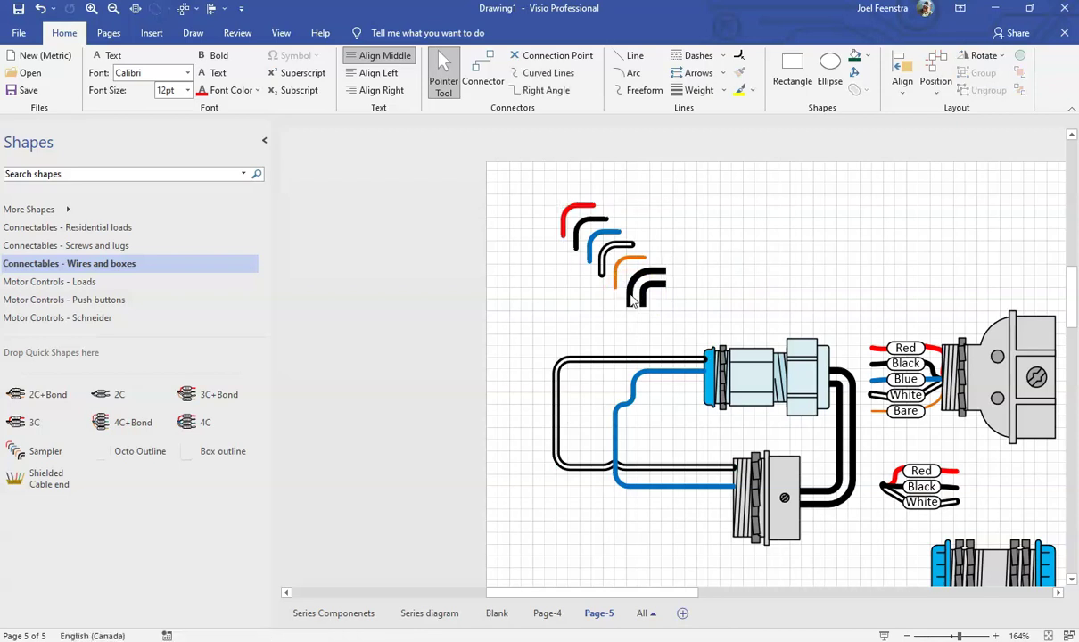
{"action": "key", "text": "Delete"}
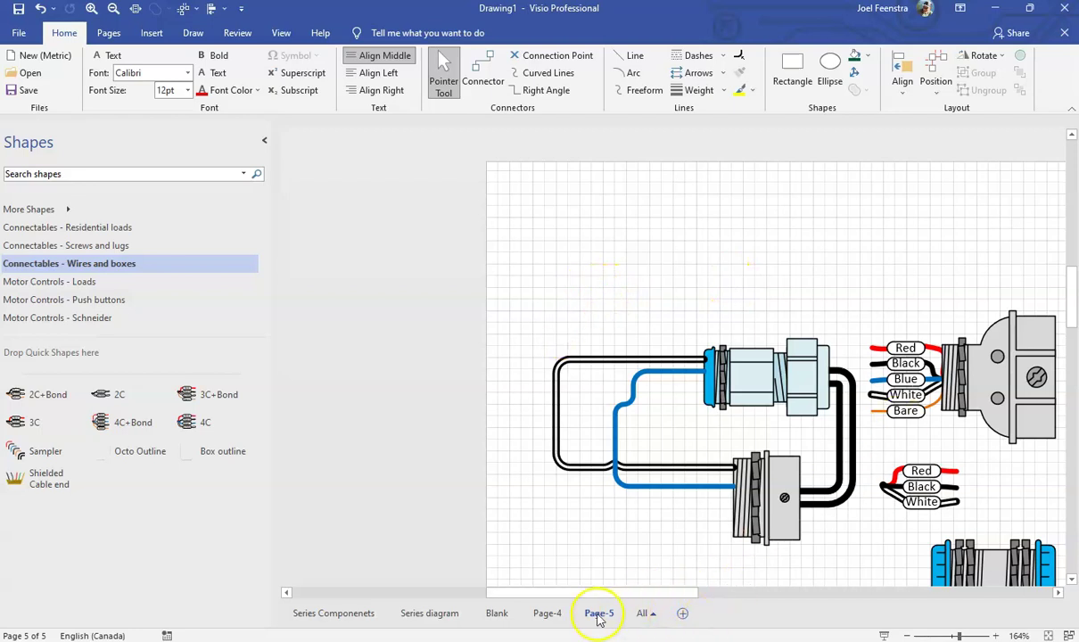
- Review the electrical component drawings on Page-4 and the panel drawing on the Blank page
{"action": "left_click", "coordinate": [560, 613]}
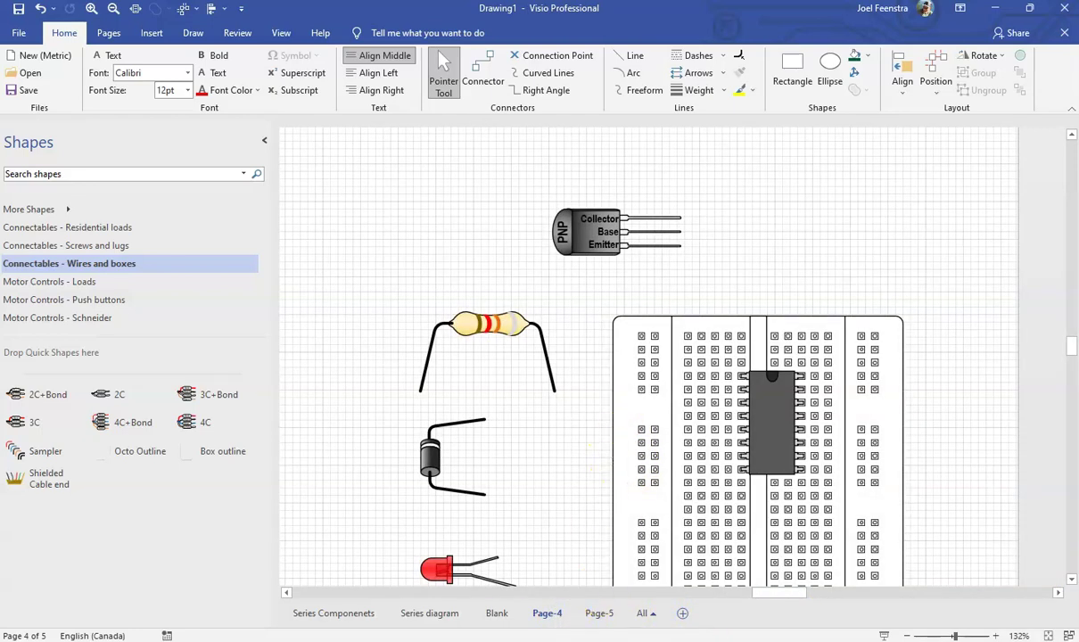
{"action": "scroll", "coordinate": [584, 522], "scroll_direction": "down", "scroll_amount": 10}
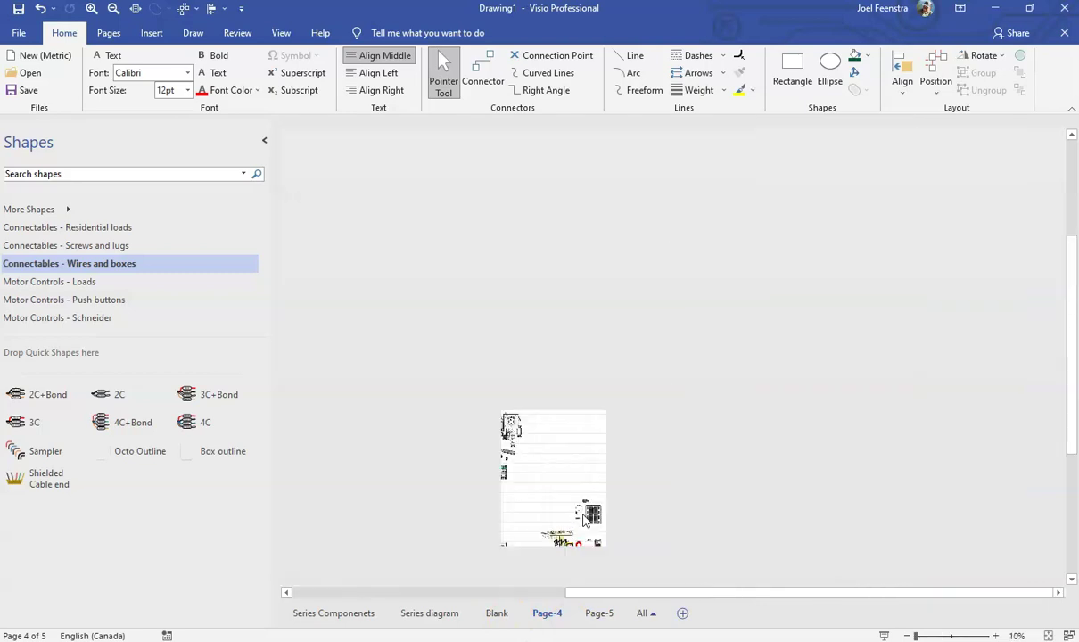
{"action": "scroll", "coordinate": [548, 489], "scroll_direction": "up", "scroll_amount": 5}
{"action": "scroll", "coordinate": [548, 475], "scroll_direction": "down", "scroll_amount": 5}
{"action": "scroll", "coordinate": [559, 446], "scroll_direction": "down", "scroll_amount": 3}
{"action": "scroll", "coordinate": [560, 307], "scroll_direction": "up", "scroll_amount": 5}
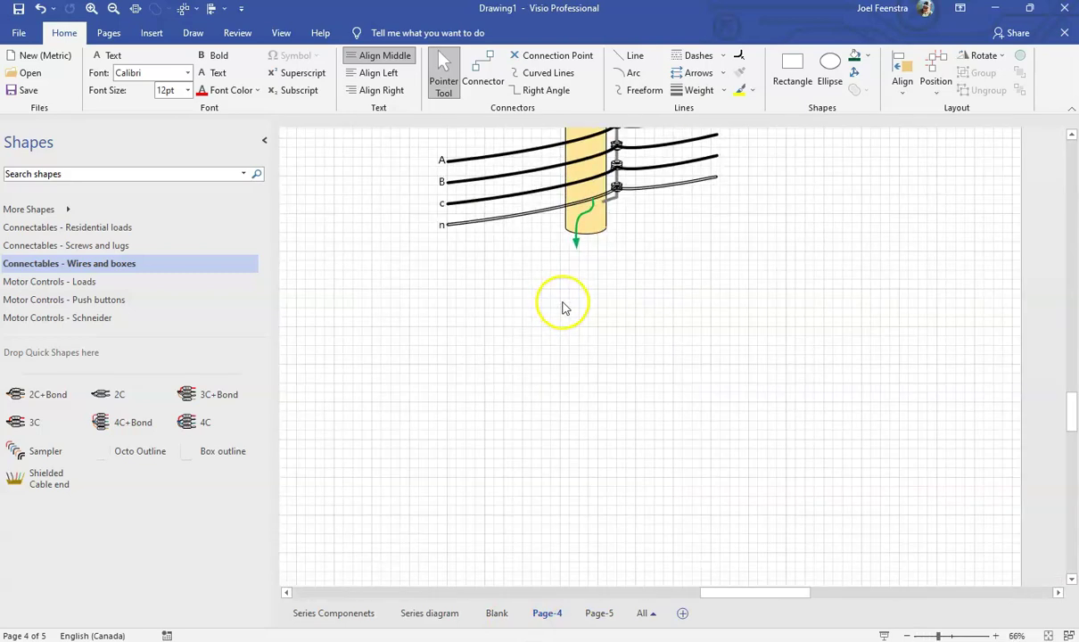
{"action": "scroll", "coordinate": [562, 308], "scroll_direction": "down", "scroll_amount": 5}
{"action": "scroll", "coordinate": [482, 265], "scroll_direction": "up", "scroll_amount": 3}
{"action": "scroll", "coordinate": [822, 348], "scroll_direction": "down", "scroll_amount": 2}
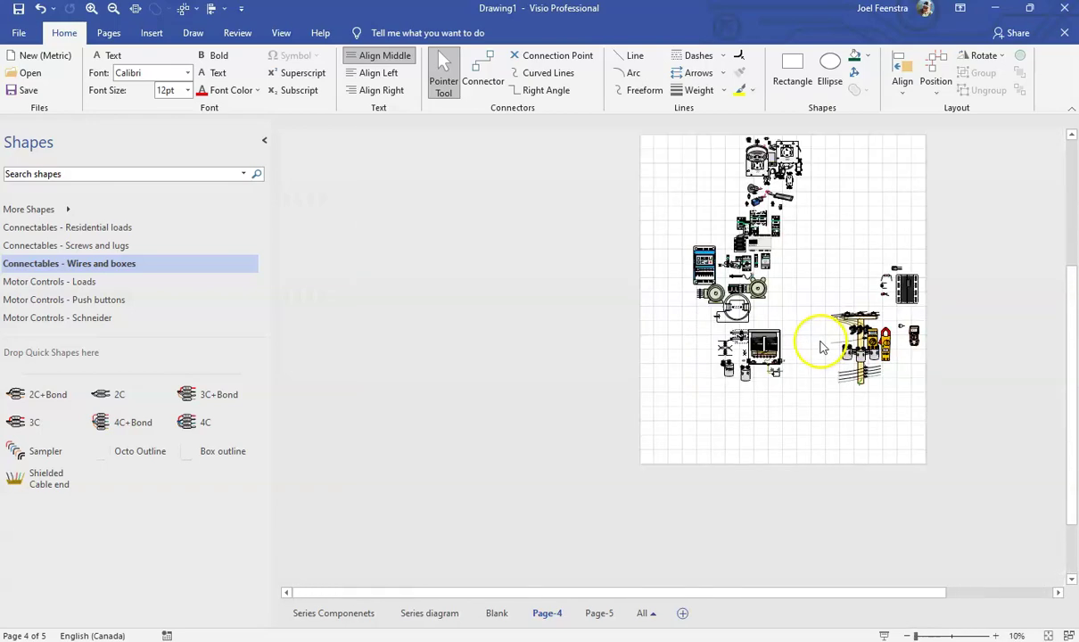
{"action": "scroll", "coordinate": [819, 265], "scroll_direction": "up", "scroll_amount": 3}
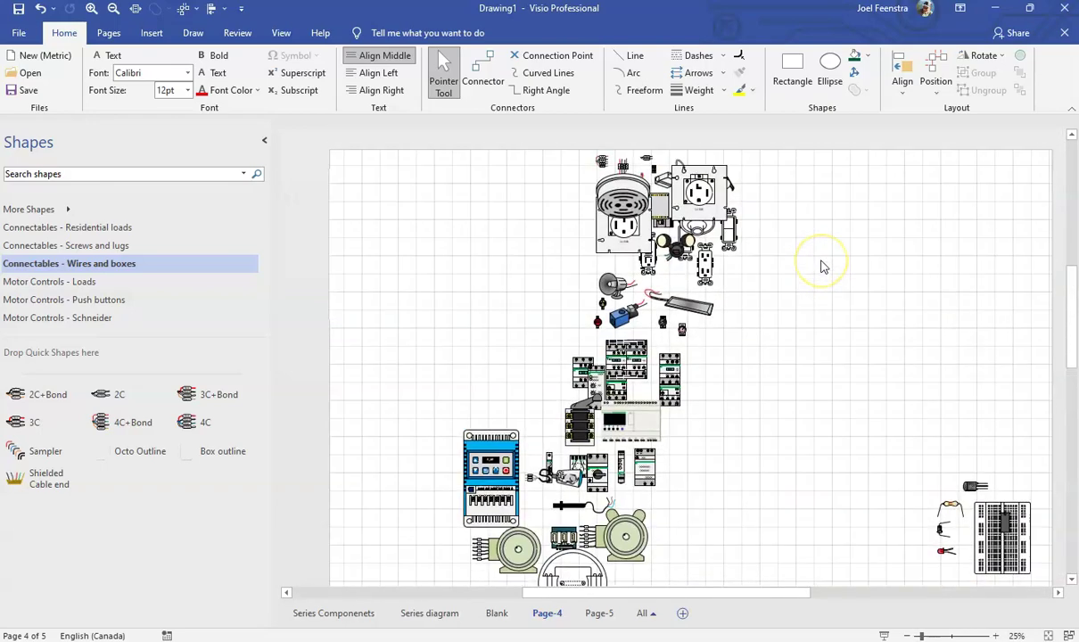
{"action": "scroll", "coordinate": [823, 266], "scroll_direction": "down", "scroll_amount": 3}
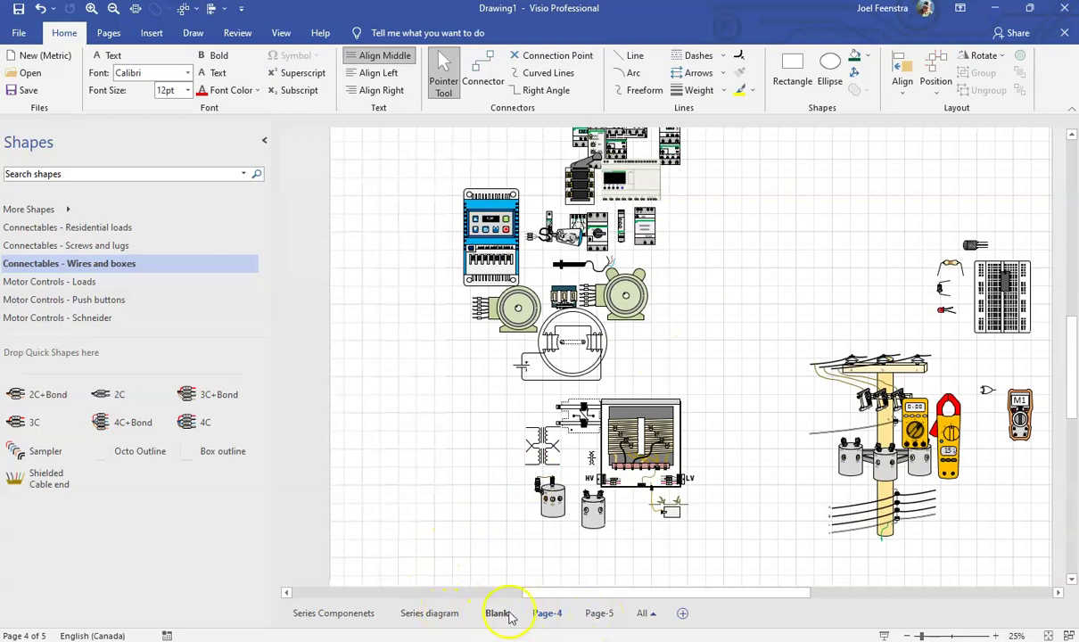
{"action": "left_click", "coordinate": [503, 614]}
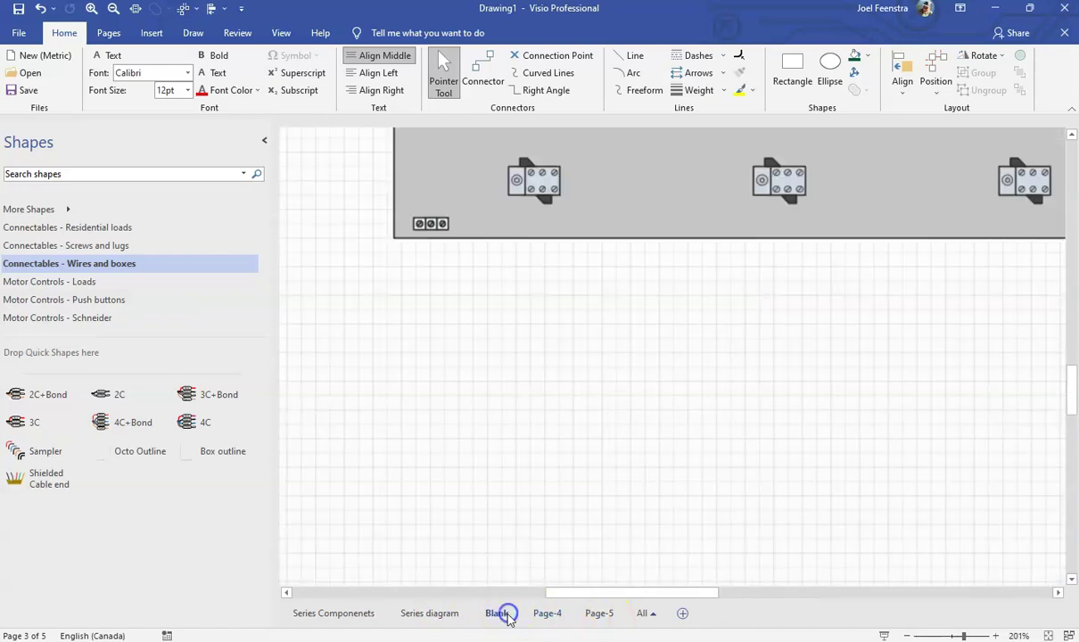
- Return to Page-5 and examine the wired fittings, the blue-ended double fitting and the offset fitting
{"action": "left_click", "coordinate": [598, 613]}
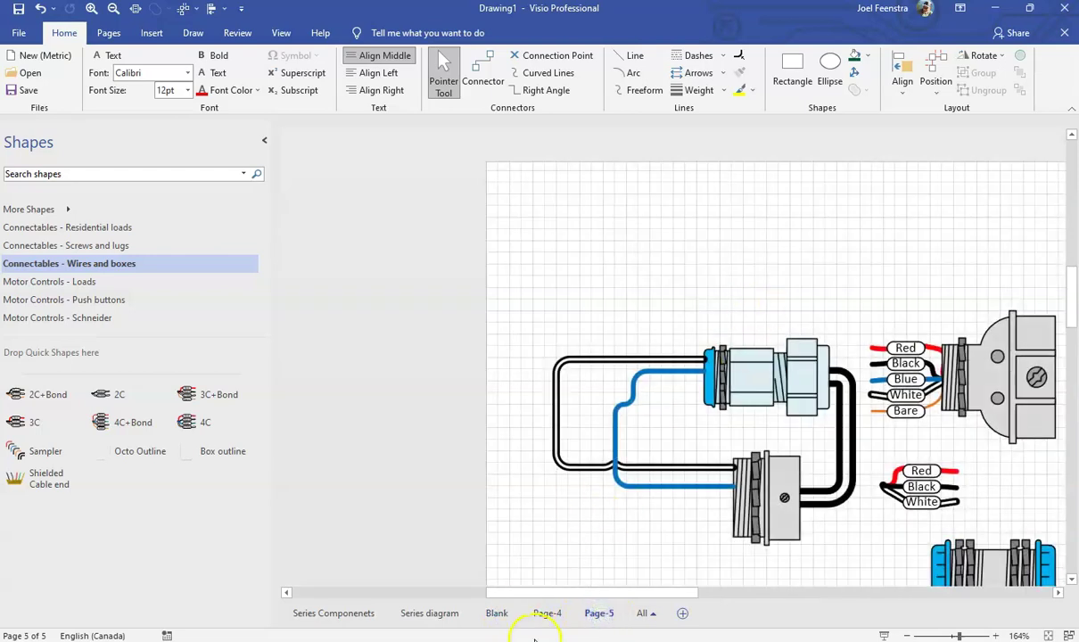
{"action": "left_click_drag", "start_coordinate": [573, 593], "coordinate": [622, 593]}
{"action": "scroll", "coordinate": [905, 393], "scroll_direction": "down", "scroll_amount": 3}
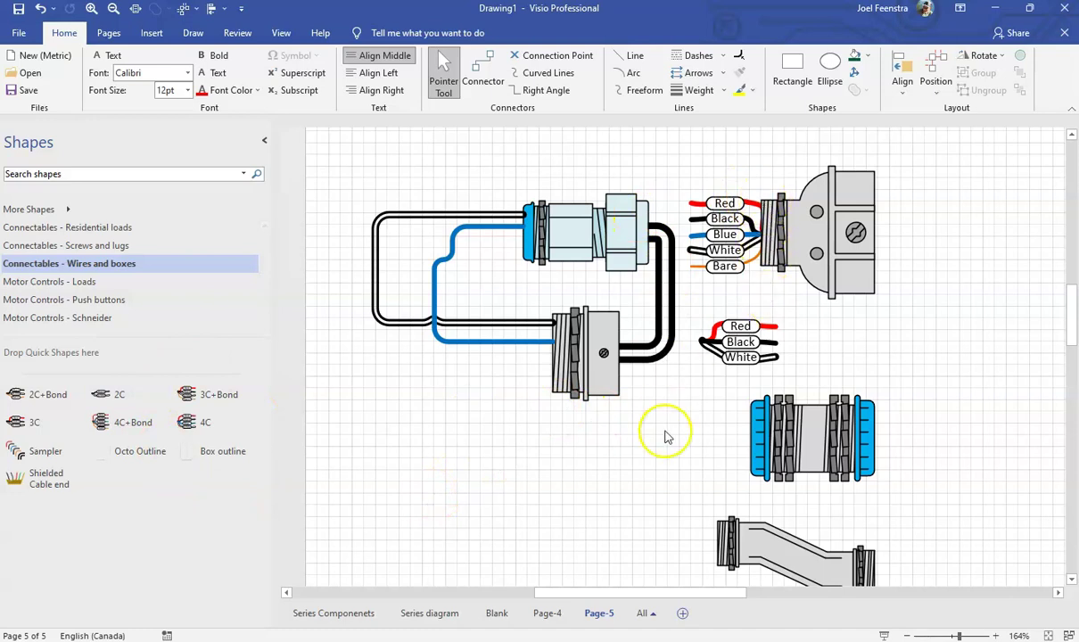
{"action": "left_click", "coordinate": [756, 421]}
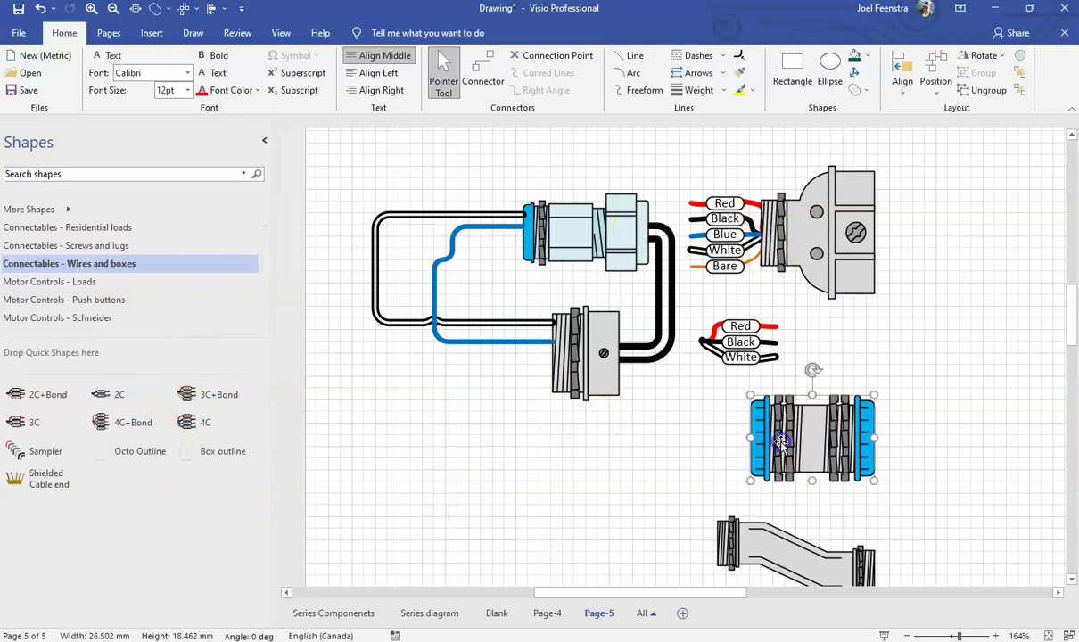
{"action": "left_click", "coordinate": [455, 482]}
{"action": "scroll", "coordinate": [501, 446], "scroll_direction": "down", "scroll_amount": 3}
{"action": "scroll", "coordinate": [508, 446], "scroll_direction": "down", "scroll_amount": 3, "text": "ctrl"}
{"action": "scroll", "coordinate": [510, 446], "scroll_direction": "down", "scroll_amount": 2, "text": "ctrl"}
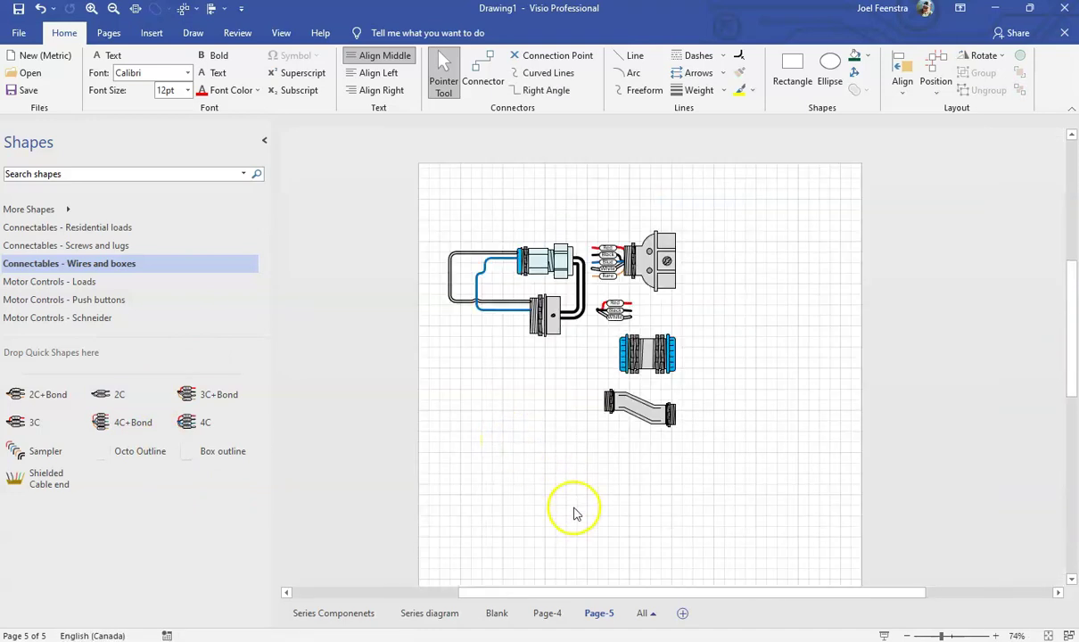
{"action": "scroll", "coordinate": [607, 473], "scroll_direction": "down", "scroll_amount": 2}
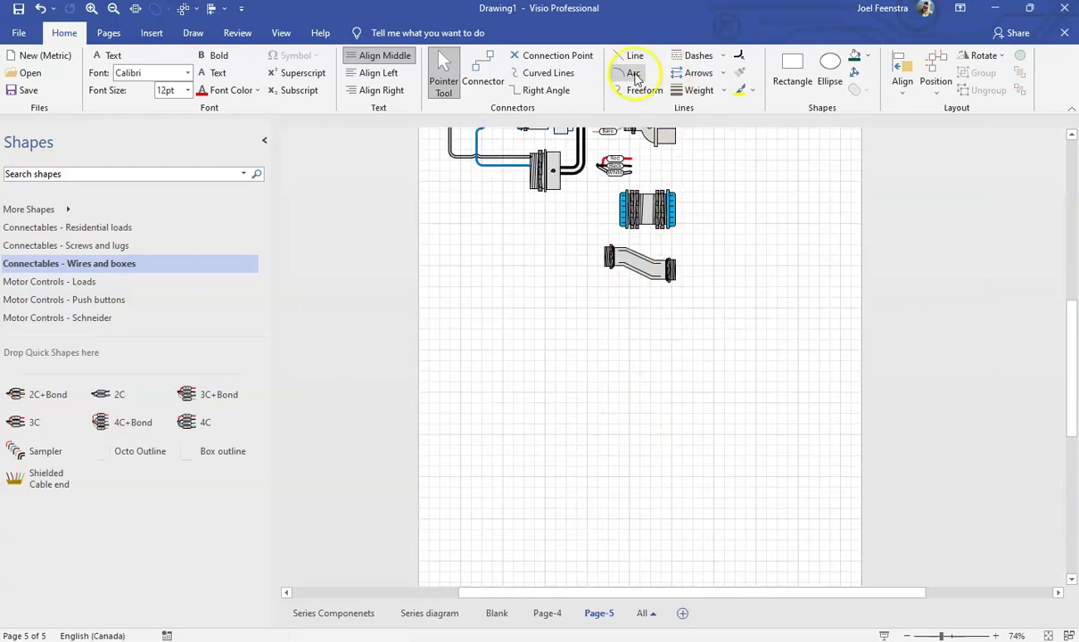
{"action": "scroll", "coordinate": [549, 530], "scroll_direction": "up", "scroll_amount": 2}
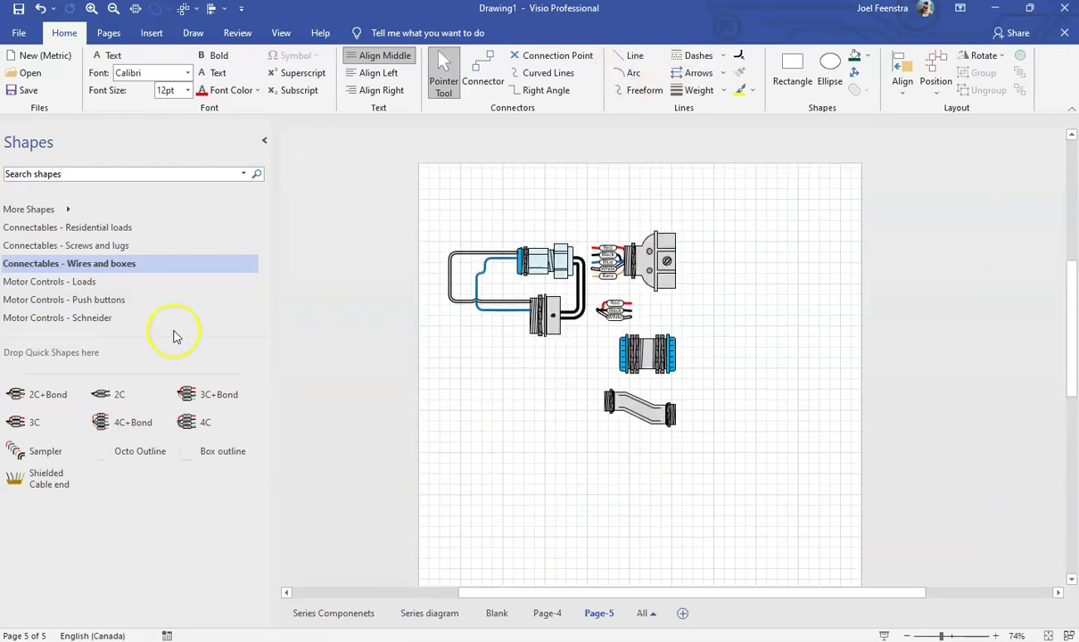
- Reroute the thick double-line cable between the two wired fittings, pulling its vertical run outward and back in toward the lower fitting
{"action": "left_click", "coordinate": [581, 289]}
{"action": "scroll", "coordinate": [582, 290], "scroll_direction": "up", "scroll_amount": 5, "text": "ctrl"}
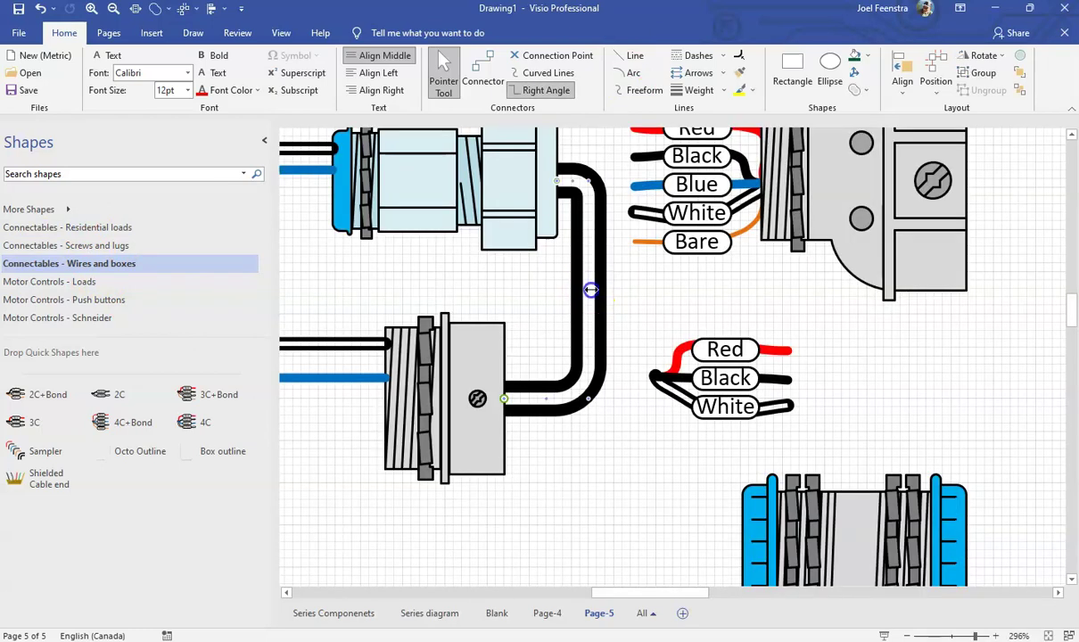
{"action": "left_click_drag", "start_coordinate": [590, 290], "coordinate": [756, 292]}
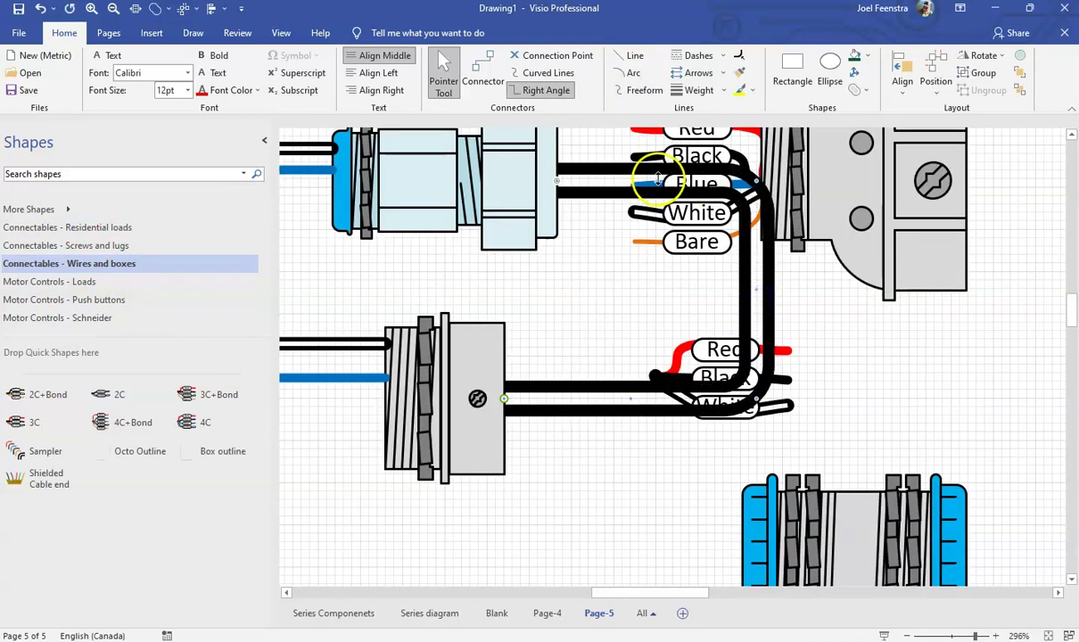
{"action": "left_click_drag", "start_coordinate": [657, 178], "coordinate": [522, 429]}
{"action": "left_click", "coordinate": [535, 446]}
{"action": "scroll", "coordinate": [590, 466], "scroll_direction": "down", "scroll_amount": 3}
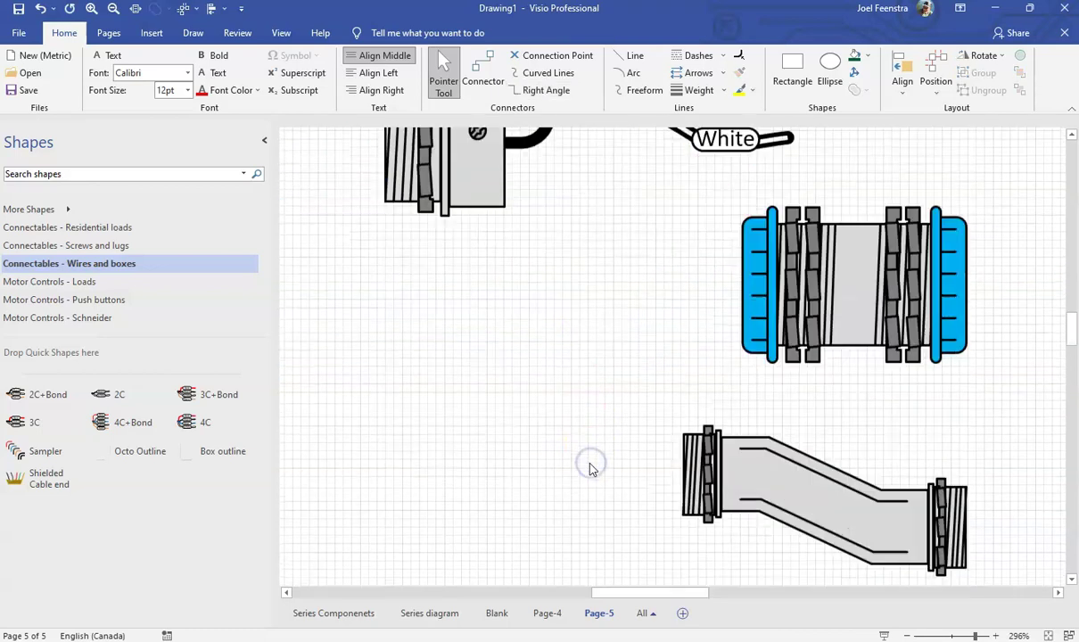
- Draw a stepped line in the empty area below the fittings from a 30 mm horizontal, 20 mm vertical and 50 mm horizontal segment
{"action": "scroll", "coordinate": [574, 465], "scroll_direction": "down", "scroll_amount": 5, "text": "ctrl"}
{"action": "scroll", "coordinate": [526, 443], "scroll_direction": "down", "scroll_amount": 3}
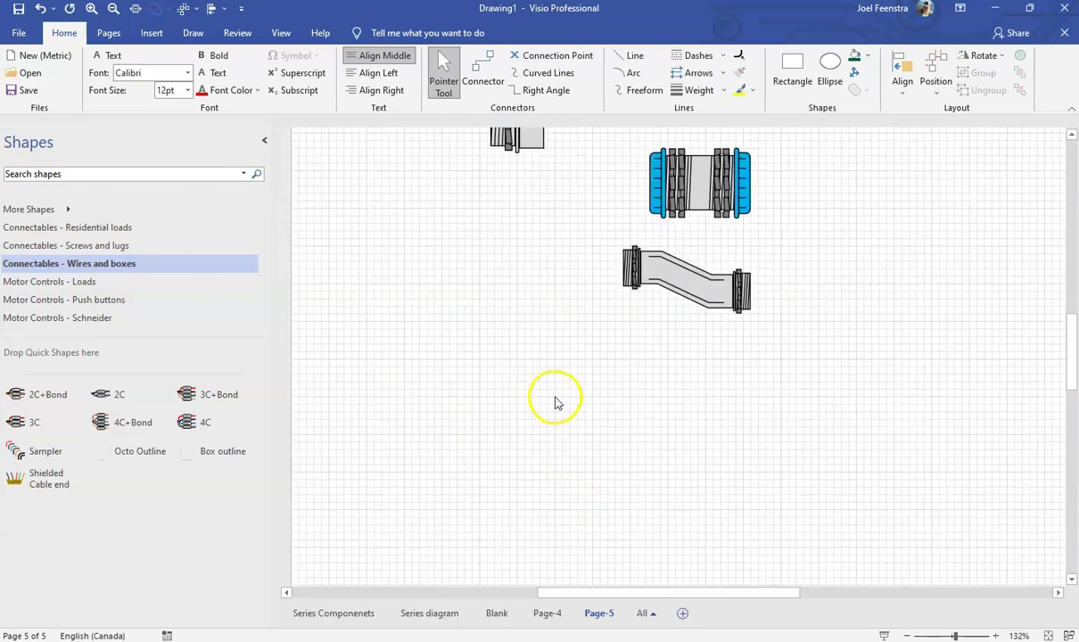
{"action": "left_click", "coordinate": [624, 55]}
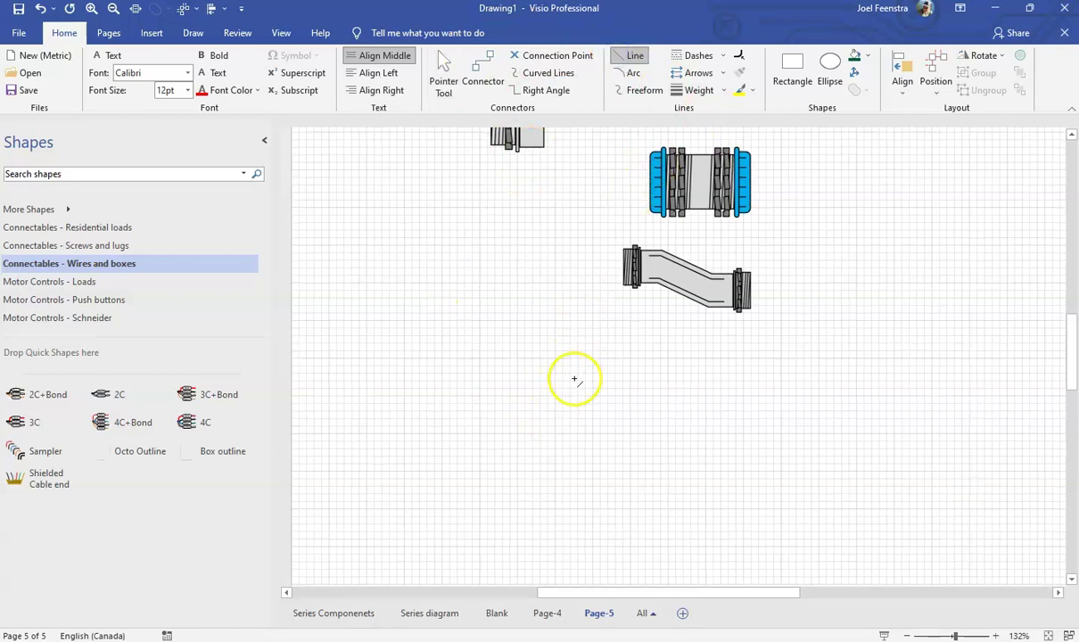
{"action": "scroll", "coordinate": [586, 384], "scroll_direction": "down", "scroll_amount": 3}
{"action": "scroll", "coordinate": [562, 381], "scroll_direction": "up", "scroll_amount": 3}
{"action": "scroll", "coordinate": [607, 358], "scroll_direction": "down", "scroll_amount": 2}
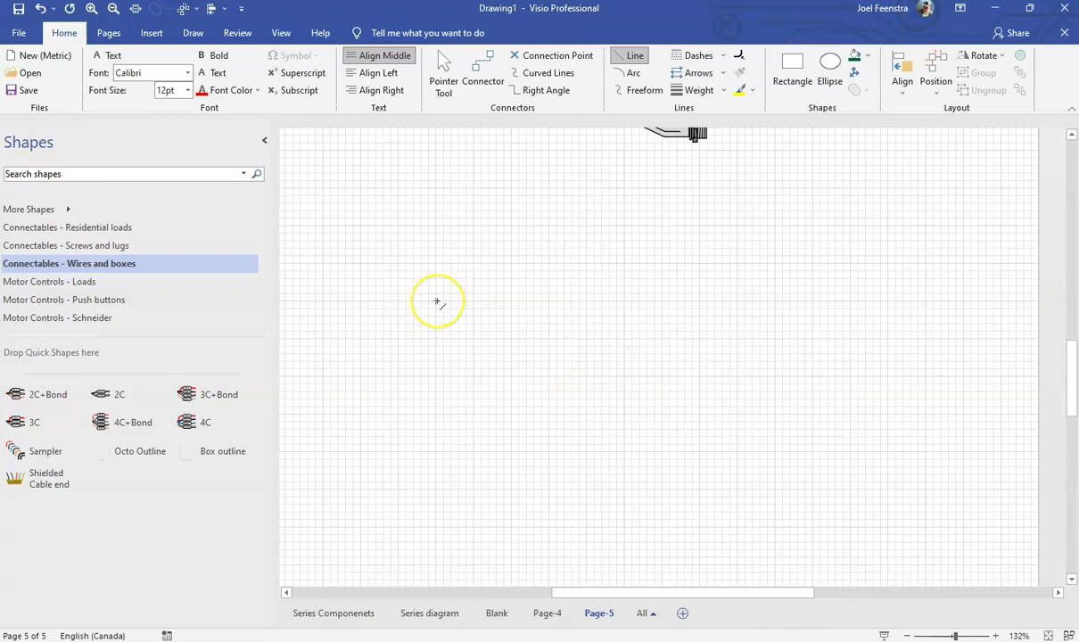
{"action": "left_click_drag", "start_coordinate": [437, 302], "coordinate": [552, 338]}
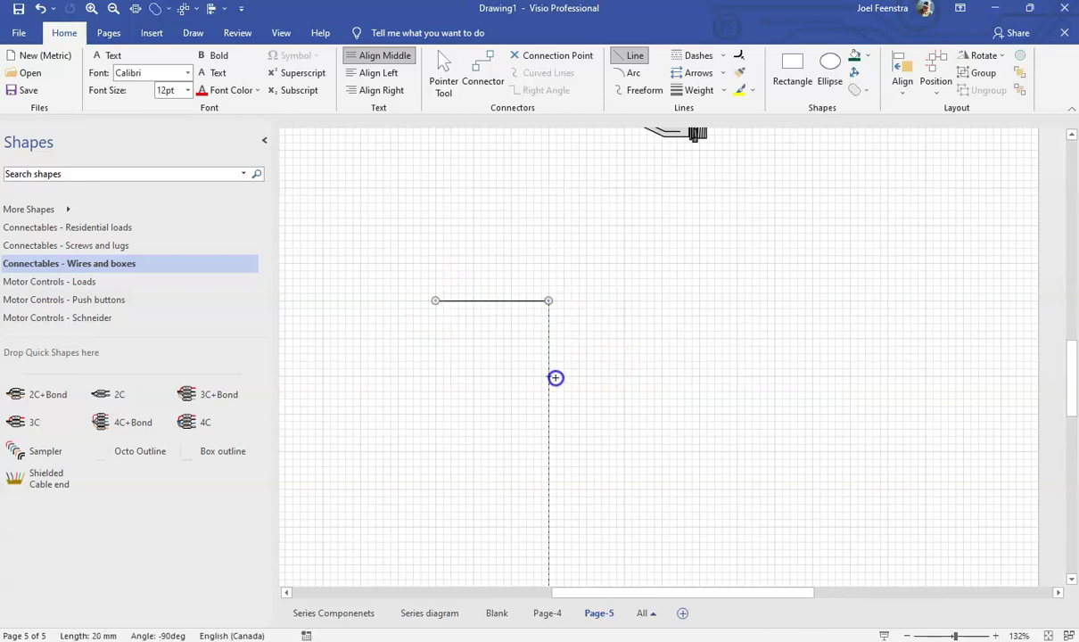
{"action": "left_click_drag", "start_coordinate": [555, 378], "coordinate": [630, 381]}
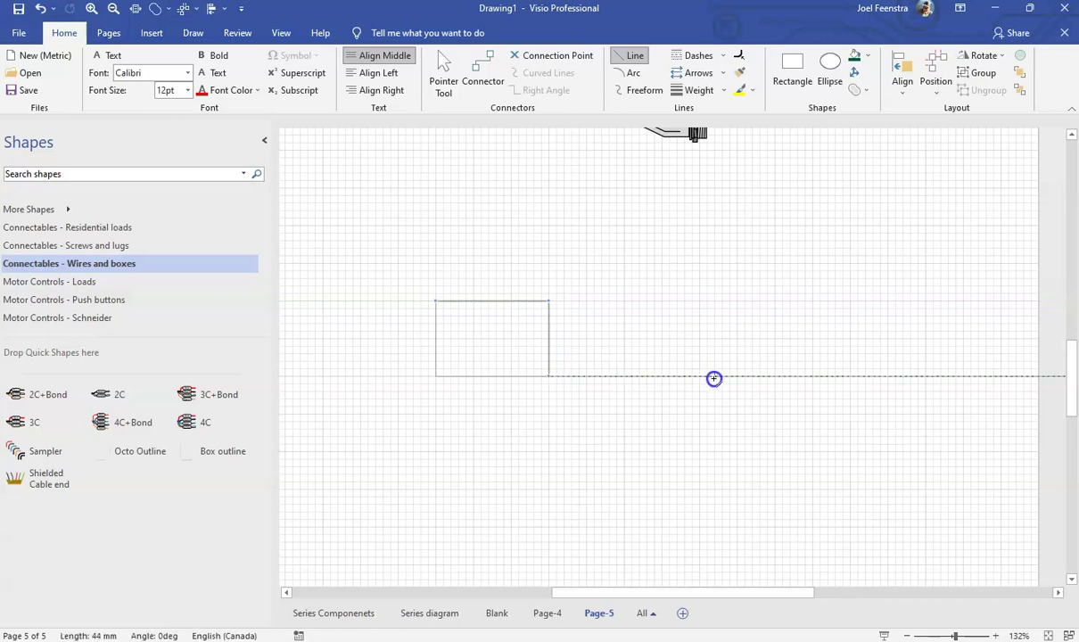
{"action": "left_click_drag", "start_coordinate": [737, 378], "coordinate": [736, 375]}
{"action": "left_click", "coordinate": [687, 272]}
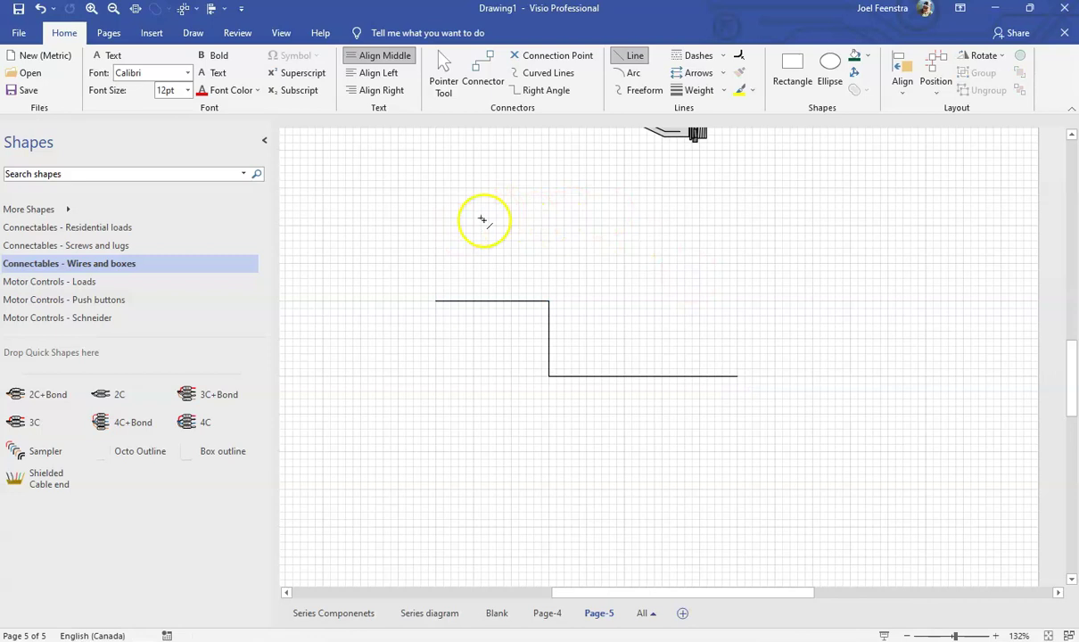
- Draw a larger stepped line starting above the first, about 88 mm wide and 40 mm high, ending level with the first line's lower run
{"action": "left_click_drag", "start_coordinate": [474, 231], "coordinate": [586, 228]}
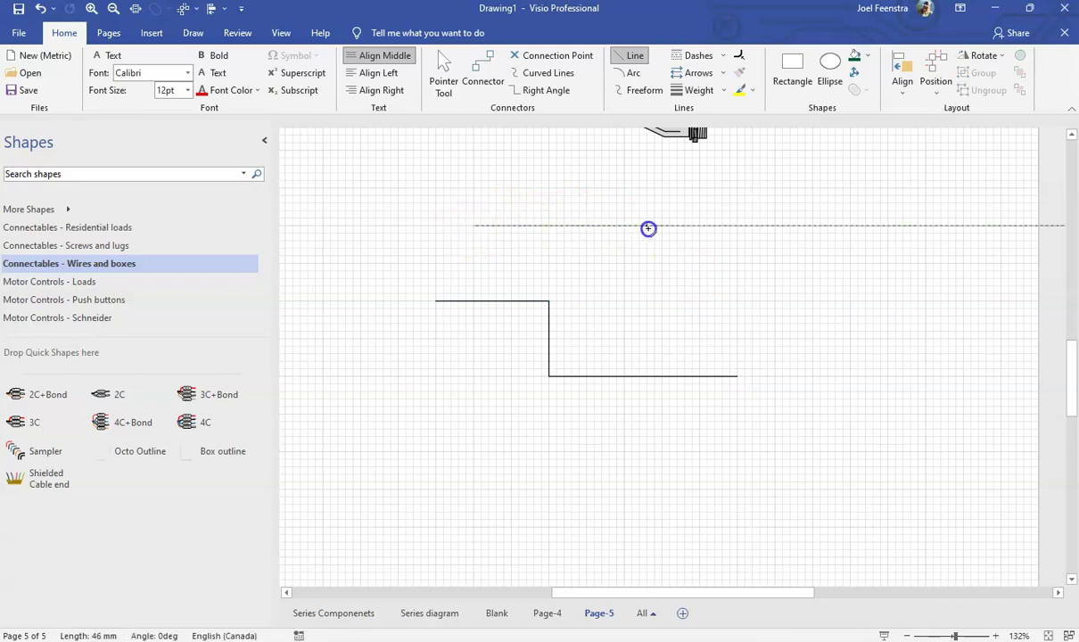
{"action": "left_click_drag", "start_coordinate": [662, 229], "coordinate": [662, 226]}
{"action": "mouse_move", "coordinate": [662, 225]}
{"action": "left_mouse_down"}
{"action": "mouse_move", "coordinate": [662, 374]}
{"action": "mouse_move", "coordinate": [722, 365]}
{"action": "mouse_move", "coordinate": [802, 383]}
{"action": "left_mouse_up"}
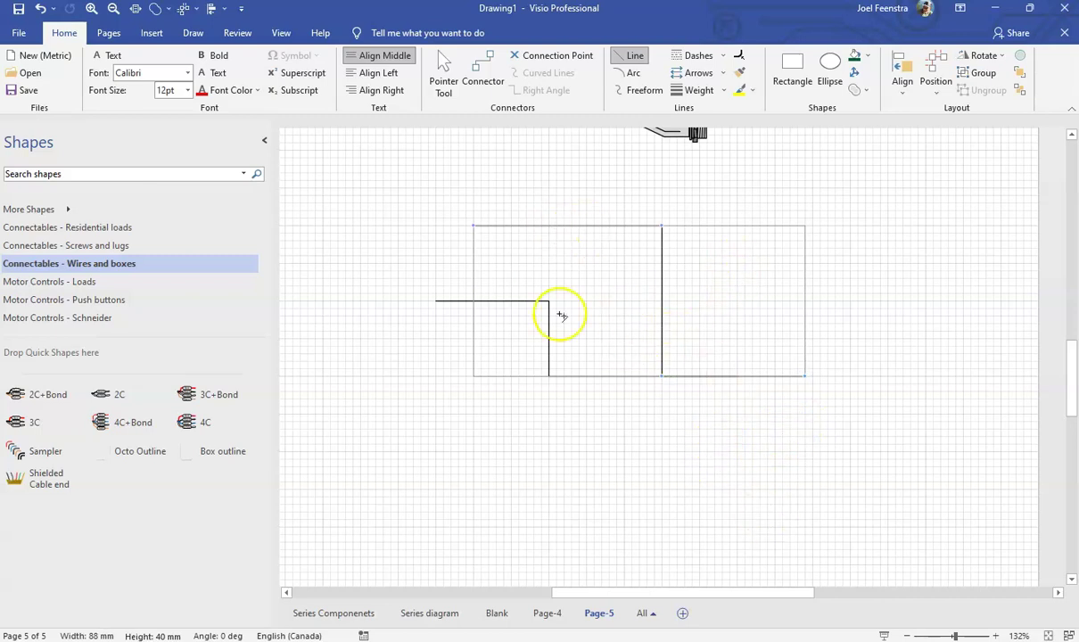
{"action": "left_click", "coordinate": [435, 62]}
{"action": "left_click", "coordinate": [704, 285]}
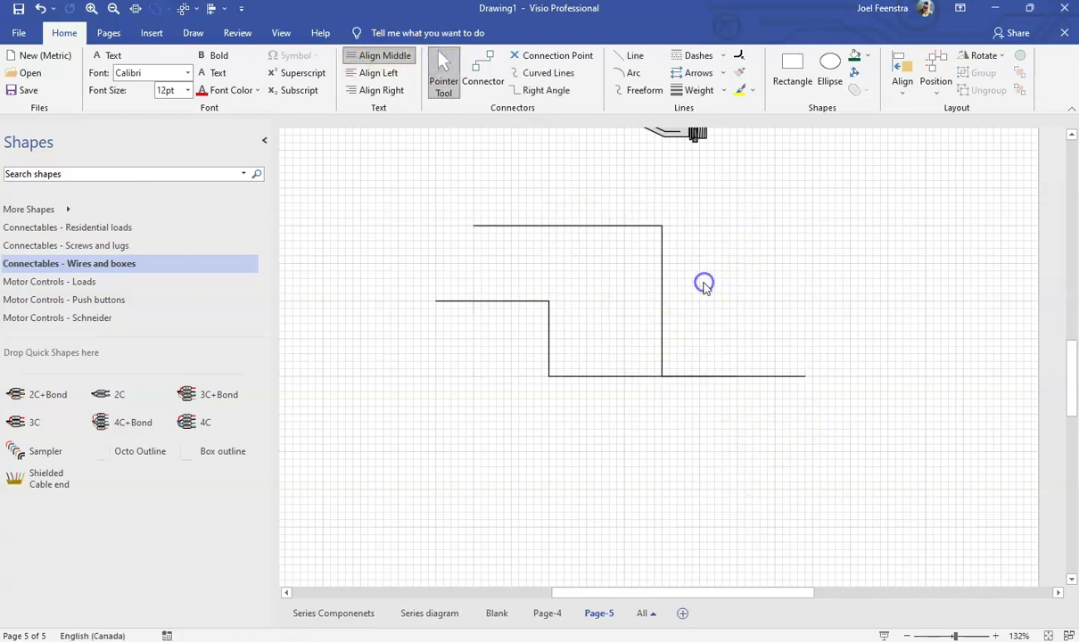
- Shift the larger stepped line slightly and stretch it to 99 mm wide so its start aligns with the smaller line's start
{"action": "left_click", "coordinate": [663, 294]}
{"action": "mouse_move", "coordinate": [663, 293]}
{"action": "left_mouse_down"}
{"action": "mouse_move", "coordinate": [667, 258]}
{"action": "mouse_move", "coordinate": [668, 292]}
{"action": "left_mouse_up"}
{"action": "left_click", "coordinate": [633, 429]}
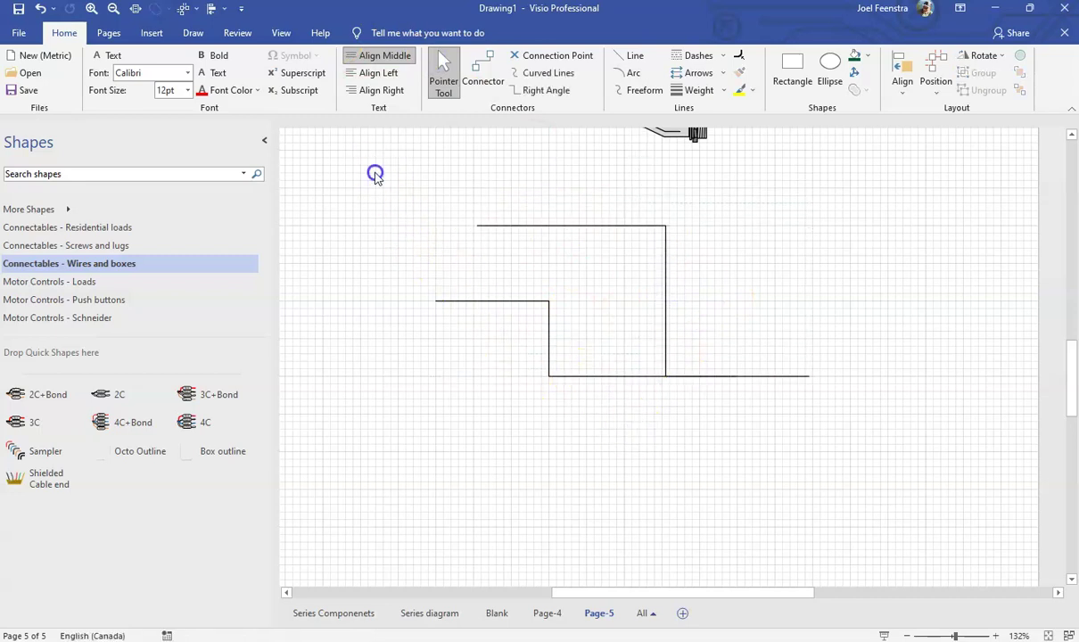
{"action": "mouse_move", "coordinate": [373, 174]}
{"action": "left_mouse_down"}
{"action": "mouse_move", "coordinate": [863, 441]}
{"action": "mouse_move", "coordinate": [918, 483]}
{"action": "left_mouse_up"}
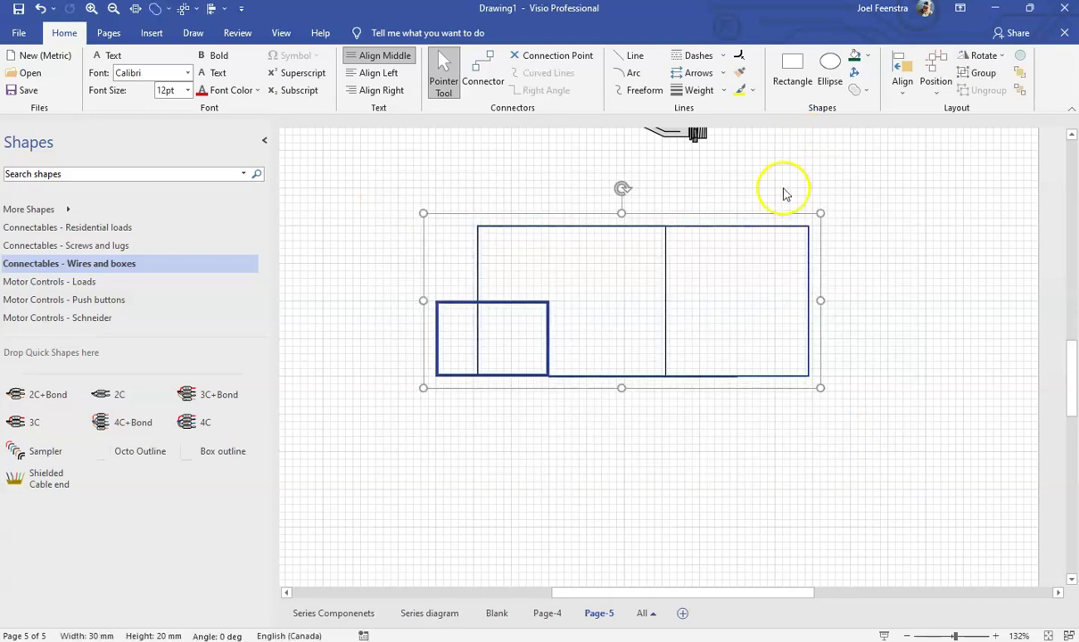
{"action": "left_click", "coordinate": [600, 279]}
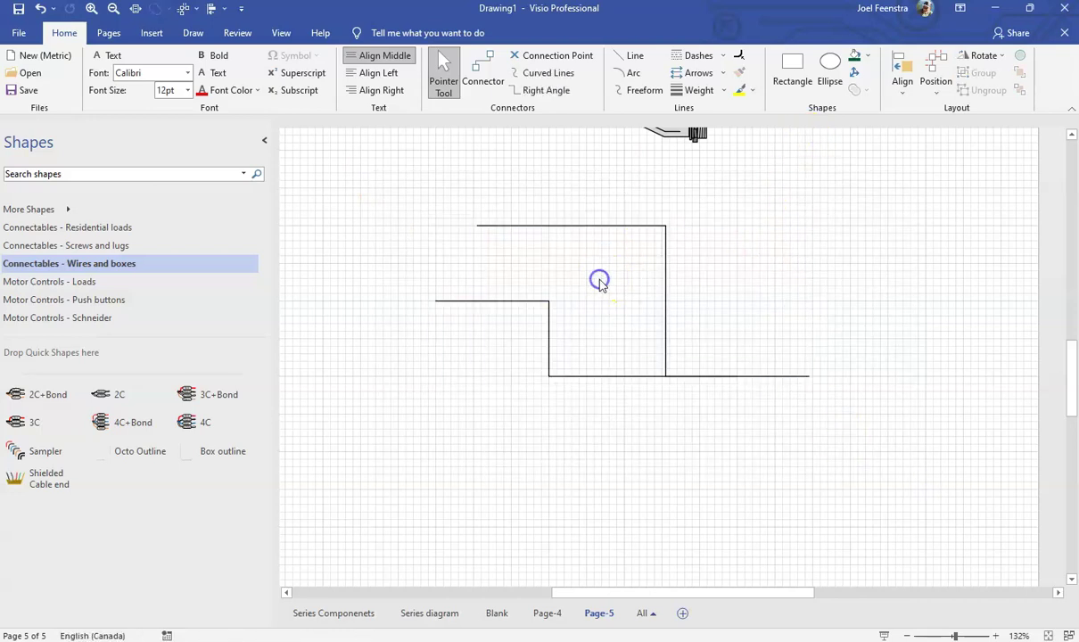
{"action": "left_click", "coordinate": [664, 245]}
{"action": "left_click_drag", "start_coordinate": [475, 297], "coordinate": [436, 301]}
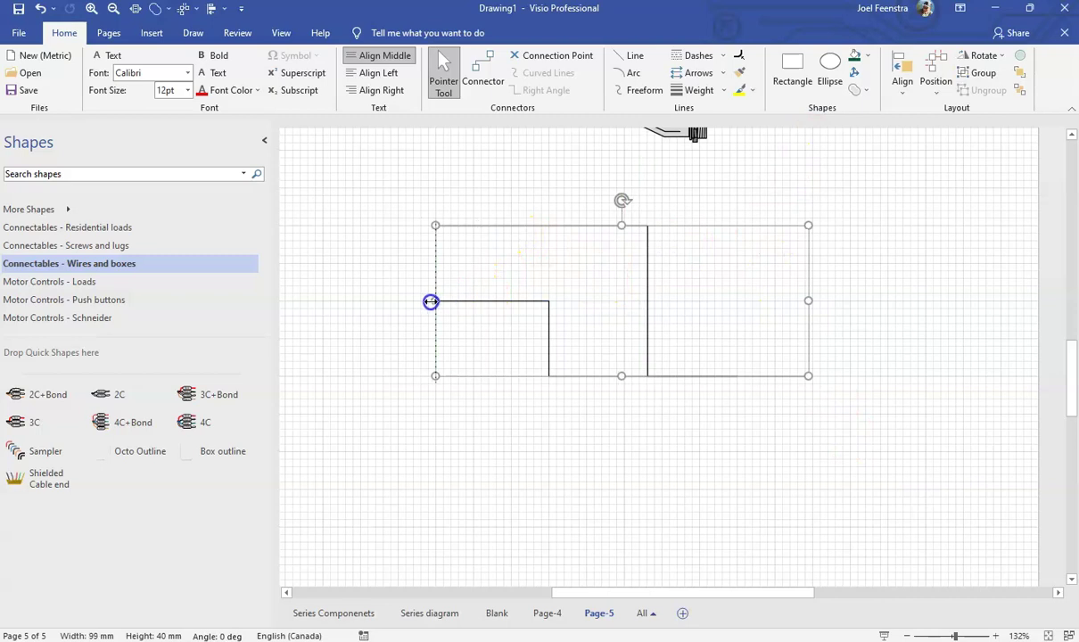
{"action": "left_click", "coordinate": [711, 308]}
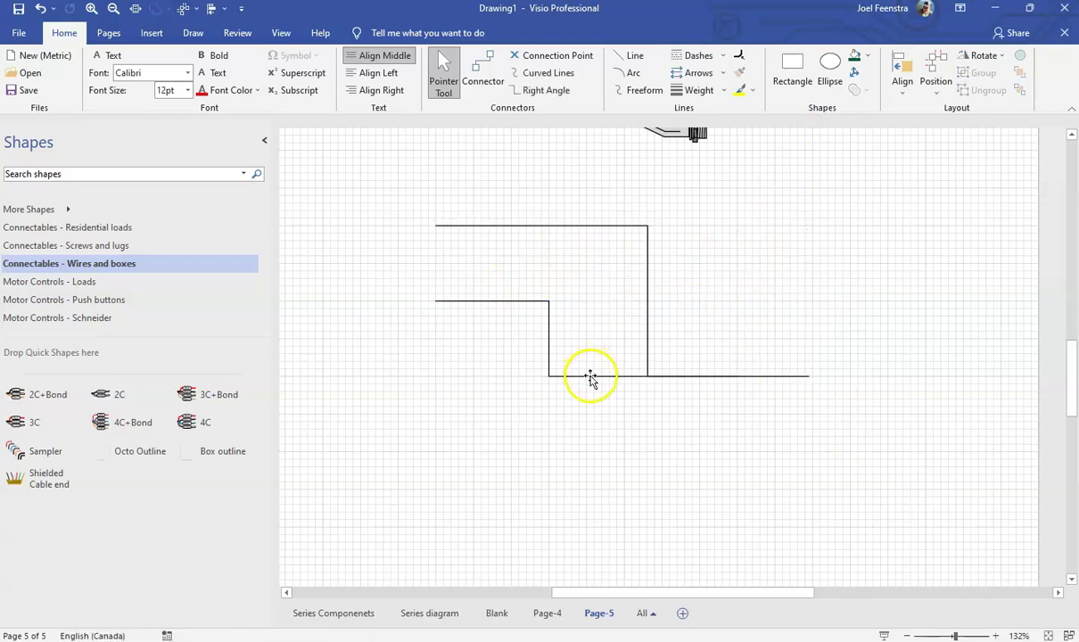
- Round the corners of both stepped lines with the 12 mm rounding preset
{"action": "left_click_drag", "start_coordinate": [393, 175], "coordinate": [886, 464]}
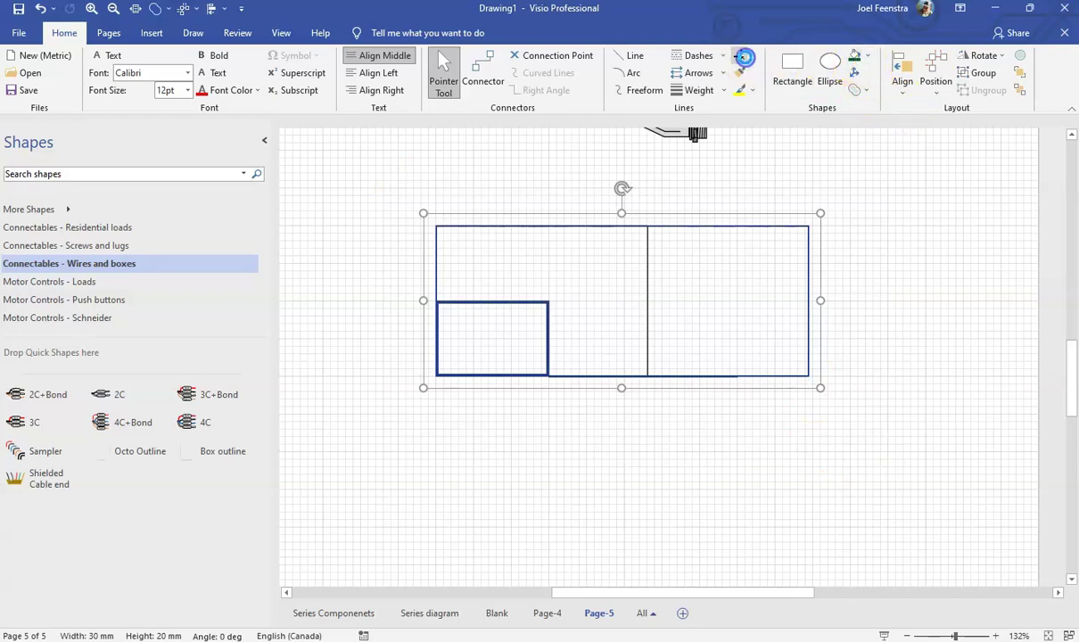
{"action": "left_click", "coordinate": [744, 57]}
{"action": "left_click", "coordinate": [1049, 435]}
{"action": "left_click", "coordinate": [1060, 499]}
{"action": "left_click", "coordinate": [627, 474]}
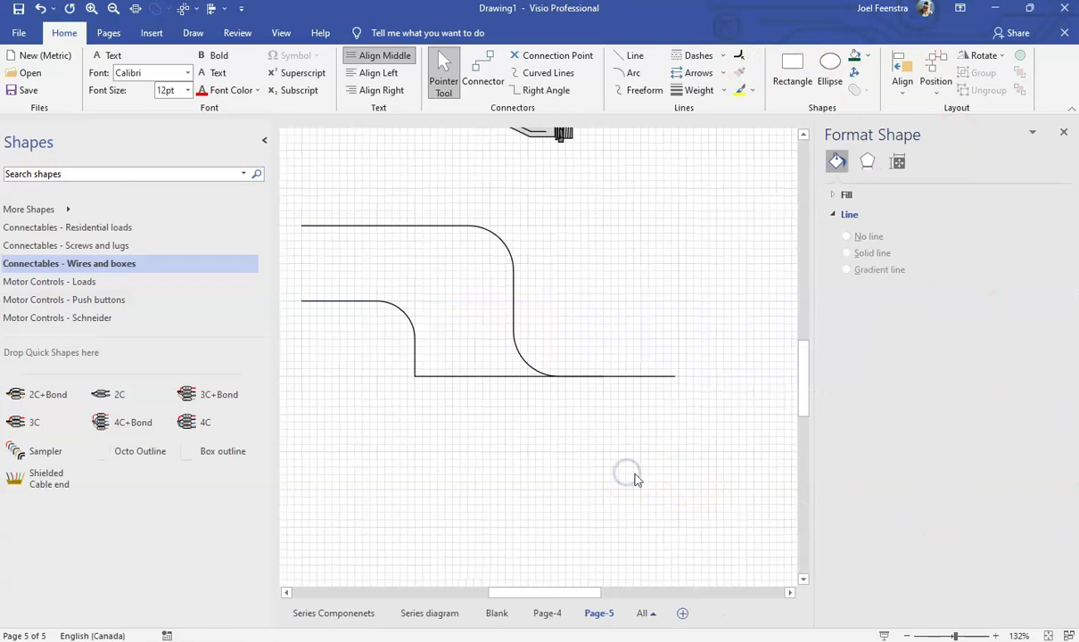
- Join the smaller stepped line's rounded upper piece and its separate lower horizontal segment into one shape
{"action": "left_click", "coordinate": [412, 359]}
{"action": "left_click", "coordinate": [437, 377]}
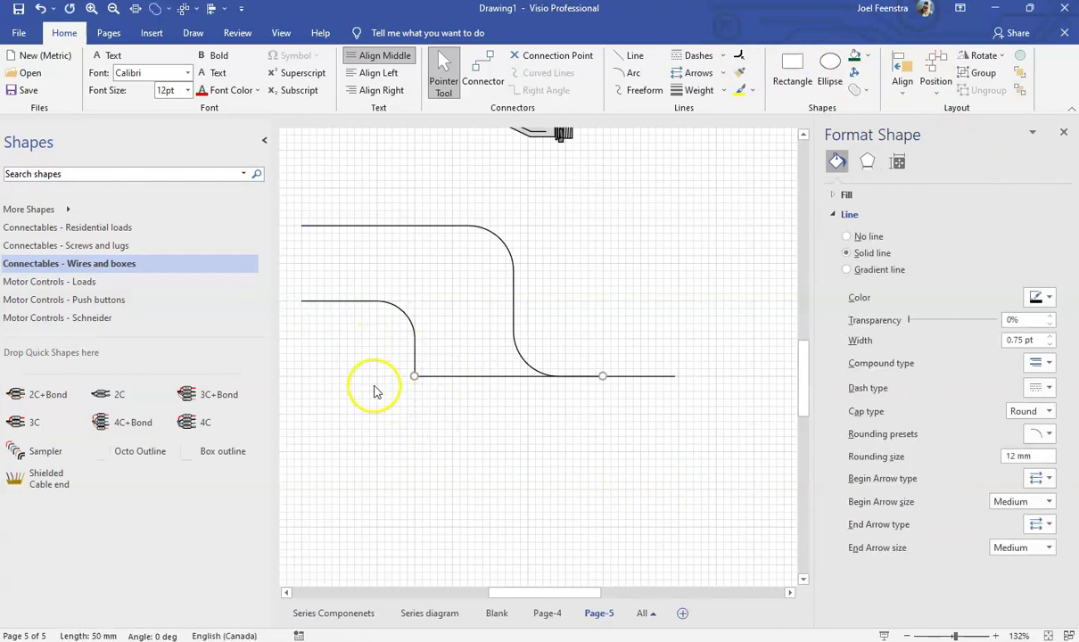
{"action": "left_click", "coordinate": [412, 348]}
{"action": "left_click", "coordinate": [461, 375]}
{"action": "left_click", "coordinate": [461, 376], "text": "shift"}
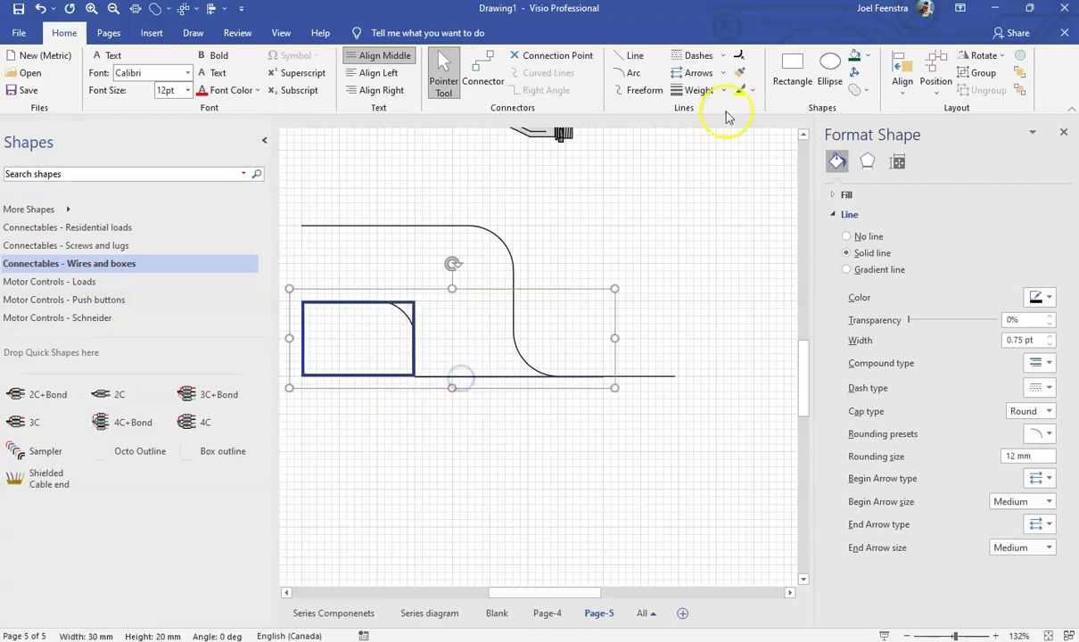
{"action": "left_click", "coordinate": [861, 92]}
{"action": "left_click", "coordinate": [892, 204]}
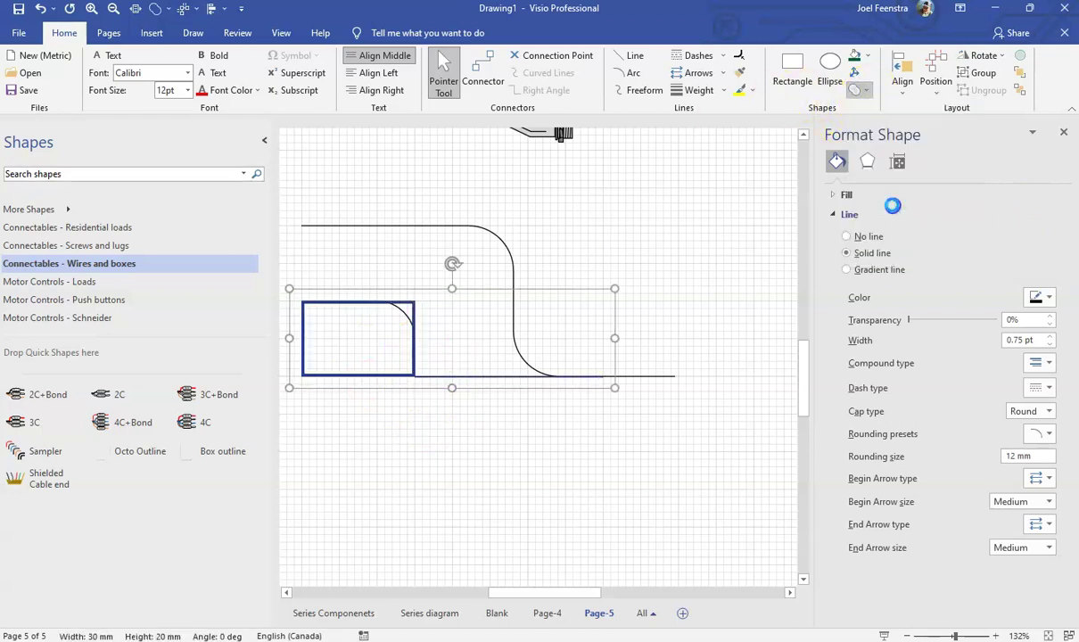
- Apply the largest rounding preset to the joined smaller line and reduce its height slightly from the upper edge
{"action": "left_click", "coordinate": [1024, 439]}
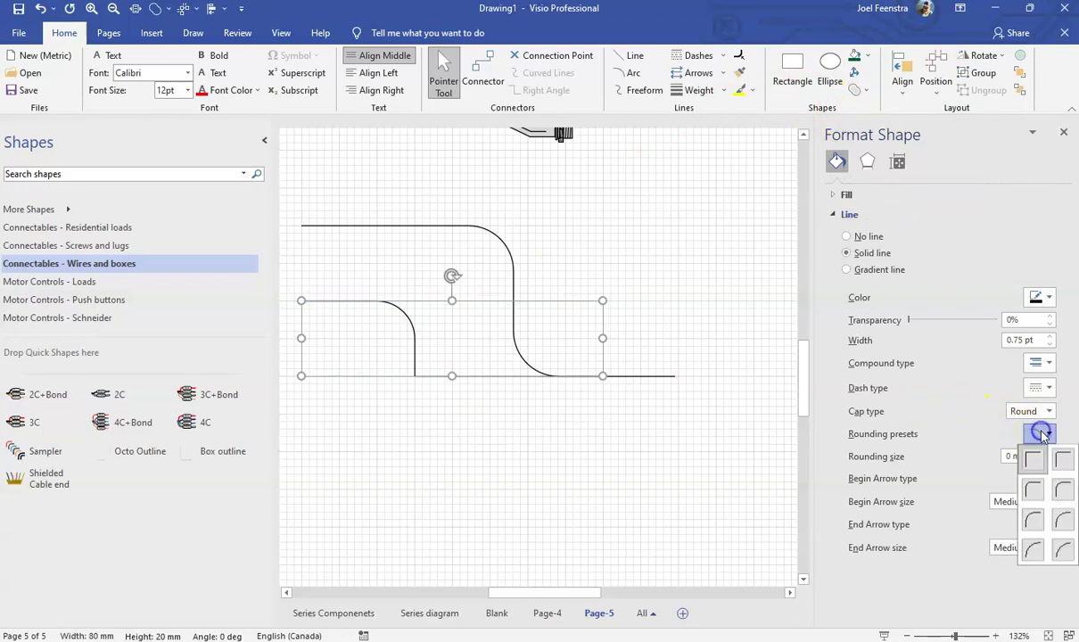
{"action": "left_click", "coordinate": [1063, 550]}
{"action": "left_click", "coordinate": [575, 477]}
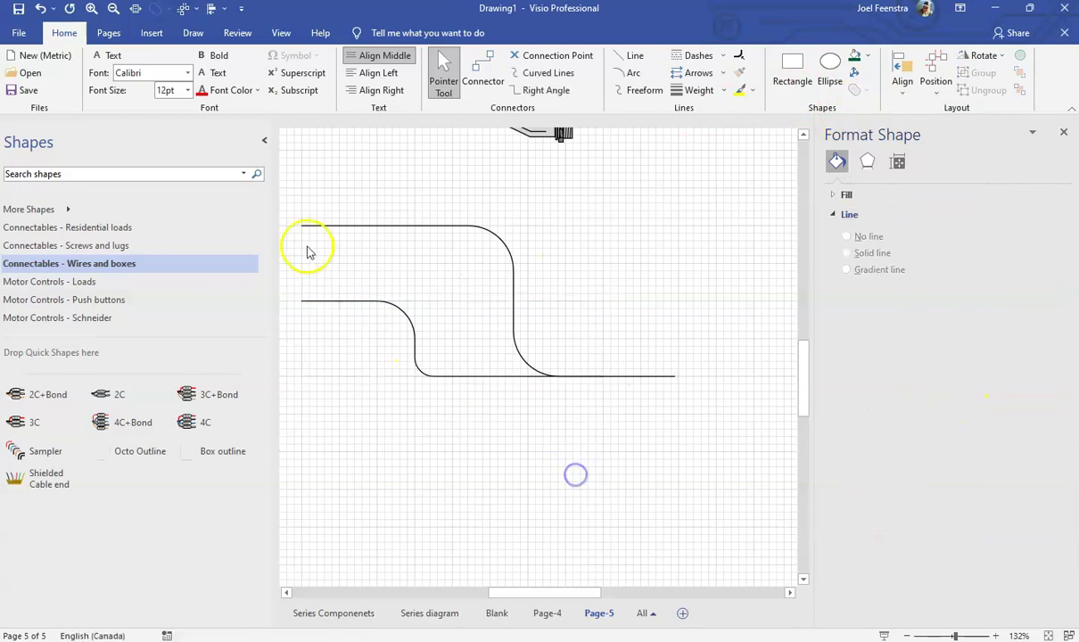
{"action": "left_click", "coordinate": [412, 332]}
{"action": "left_click_drag", "start_coordinate": [453, 300], "coordinate": [431, 310]}
{"action": "left_click", "coordinate": [421, 418]}
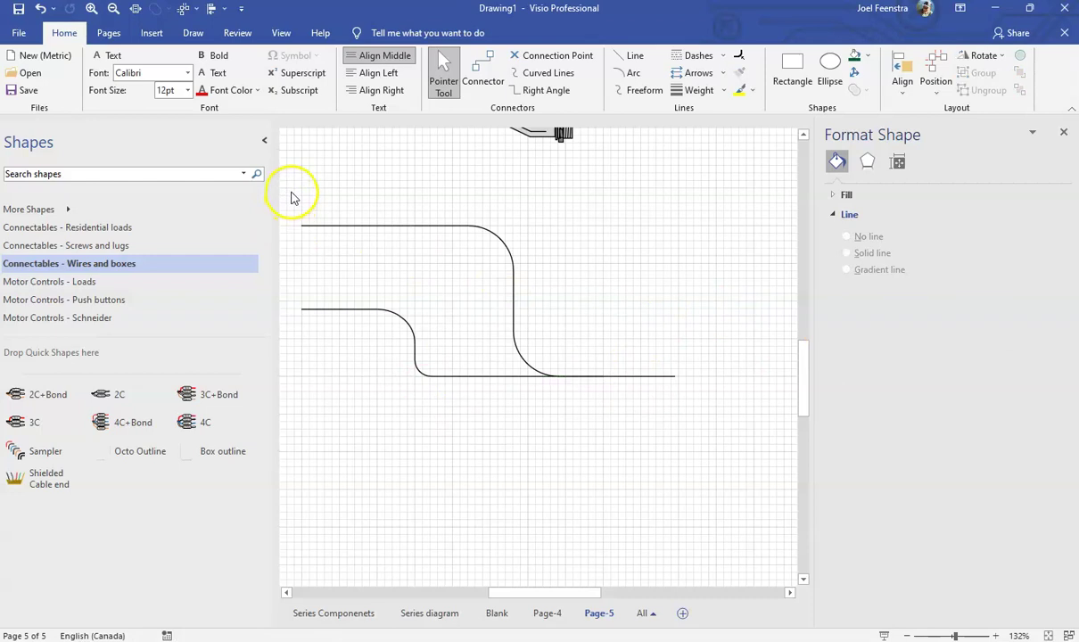
- Offset both stepped lines by 2 mm to create parallel lines on each side of them
{"action": "left_click_drag", "start_coordinate": [291, 198], "coordinate": [754, 453]}
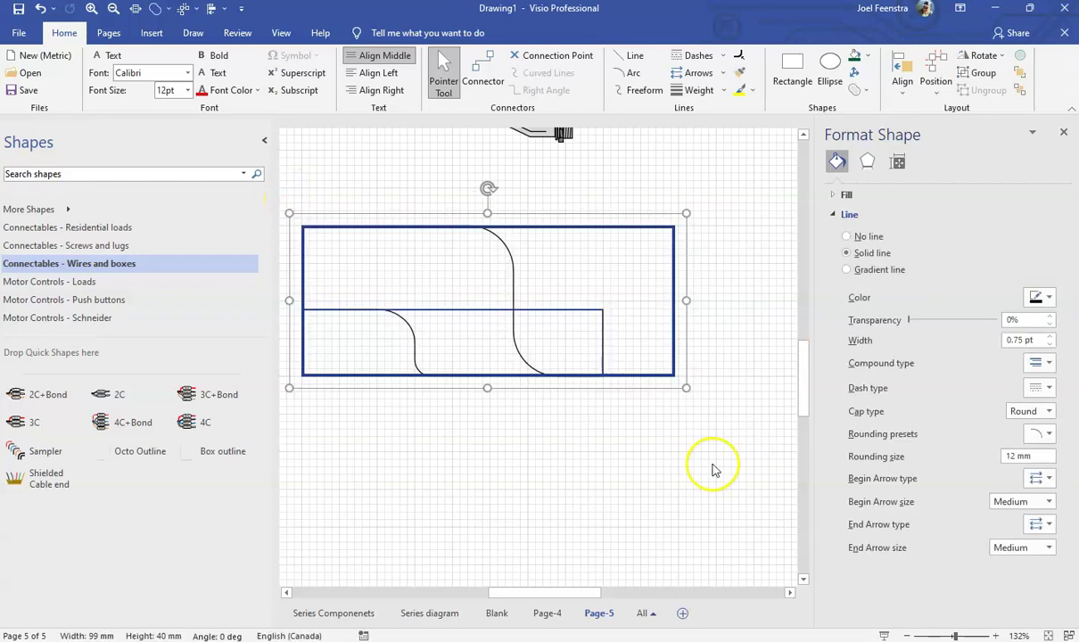
{"action": "left_click", "coordinate": [863, 94]}
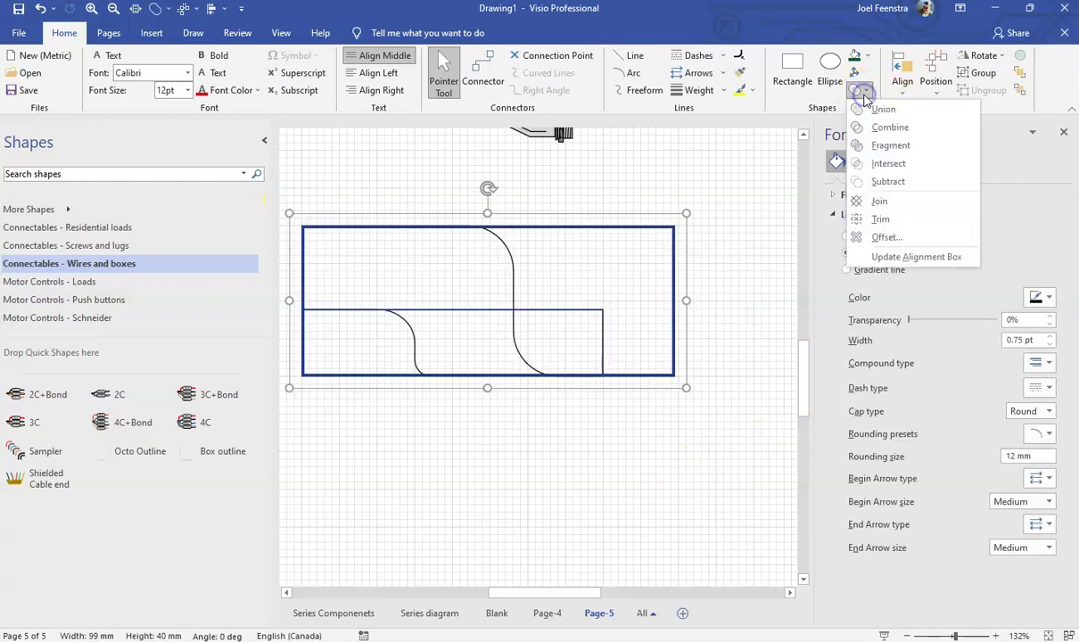
{"action": "left_click", "coordinate": [911, 241]}
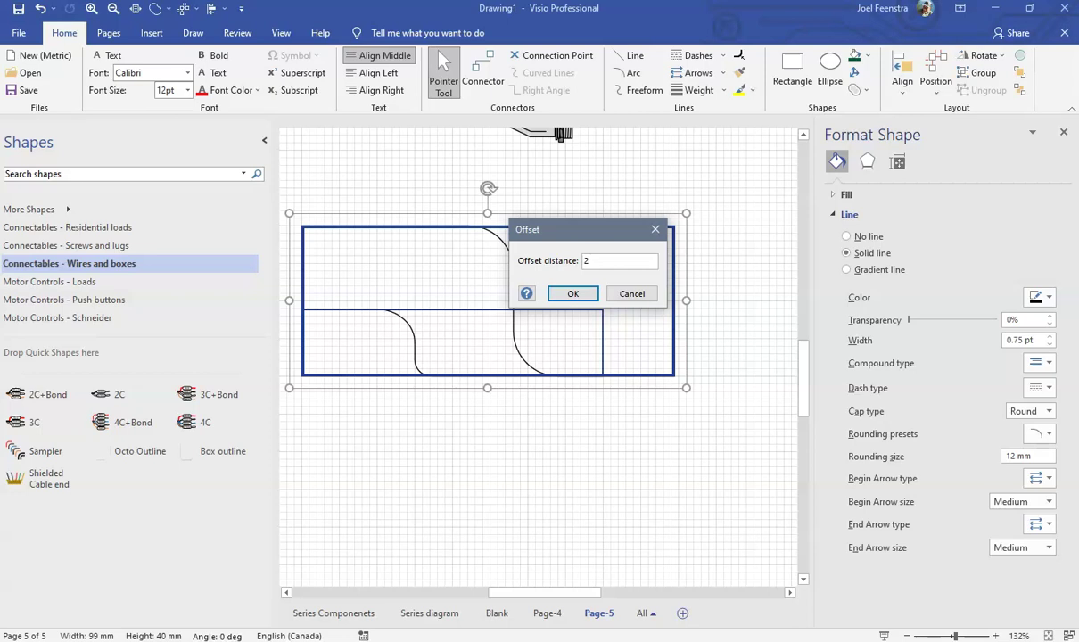
{"action": "left_click", "coordinate": [572, 293]}
{"action": "left_click", "coordinate": [660, 305]}
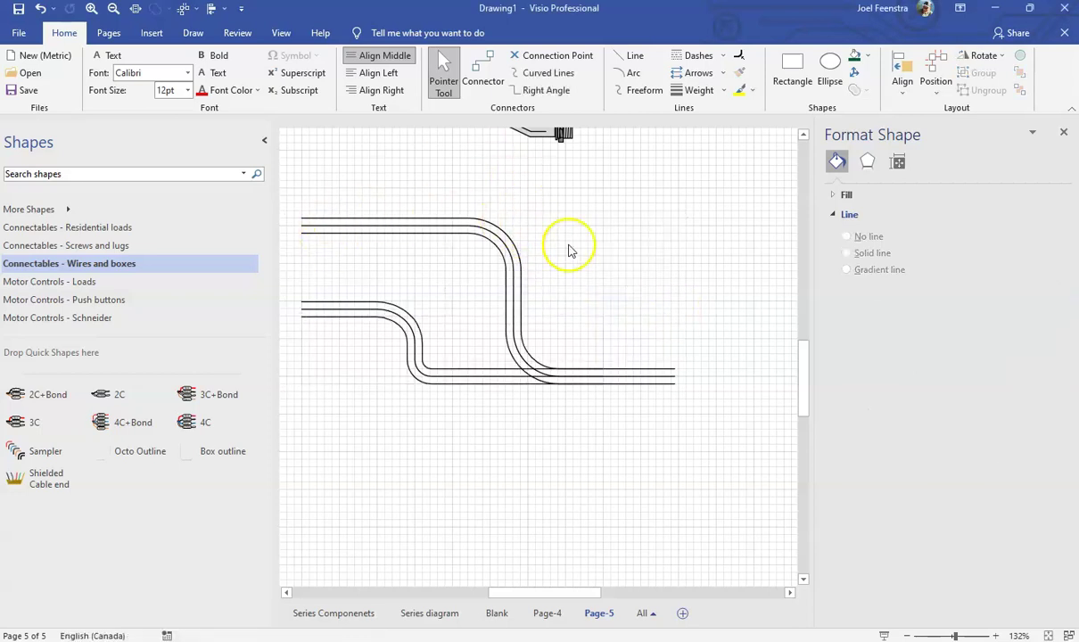
- Draw a vertical line about 10 mm long just outside the open starting end of the upper three parallel lines
{"action": "left_click_drag", "start_coordinate": [580, 594], "coordinate": [571, 594]}
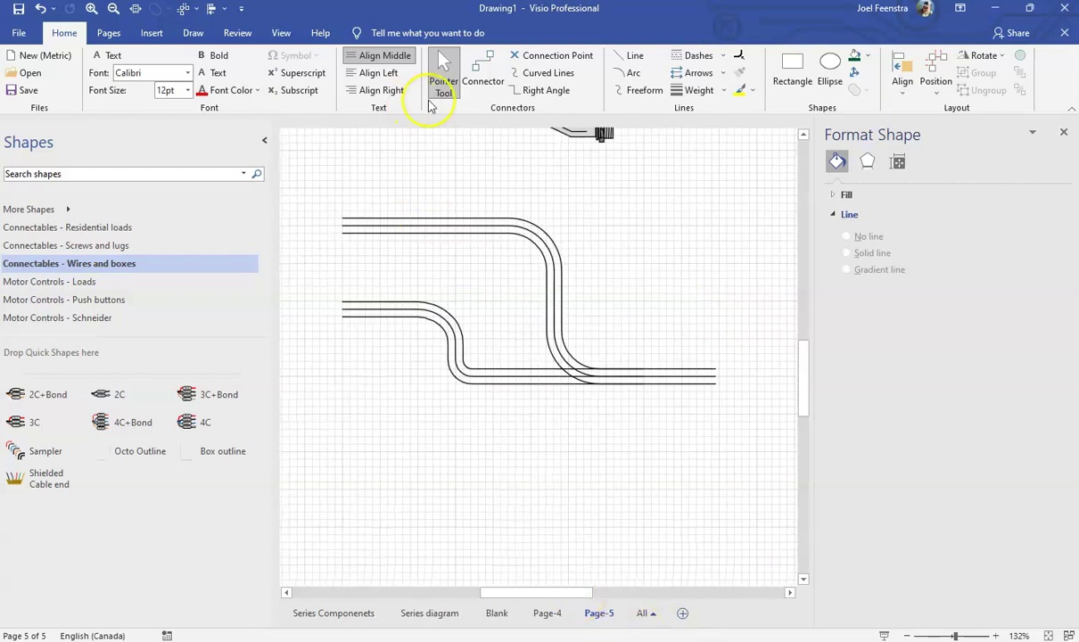
{"action": "left_click", "coordinate": [628, 56]}
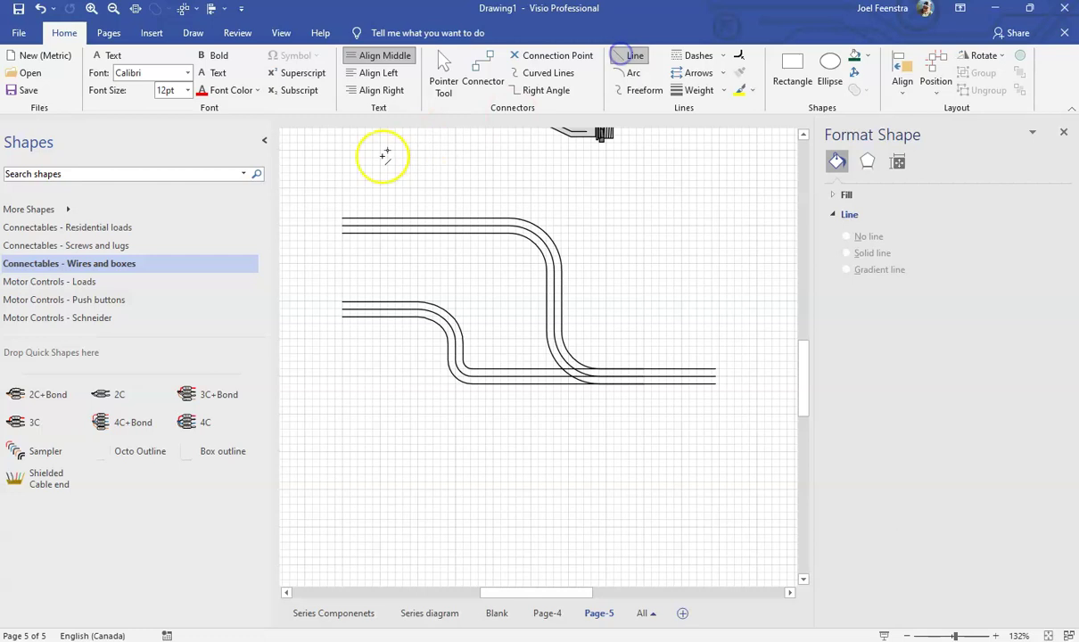
{"action": "scroll", "coordinate": [344, 210], "scroll_direction": "up", "scroll_amount": 5}
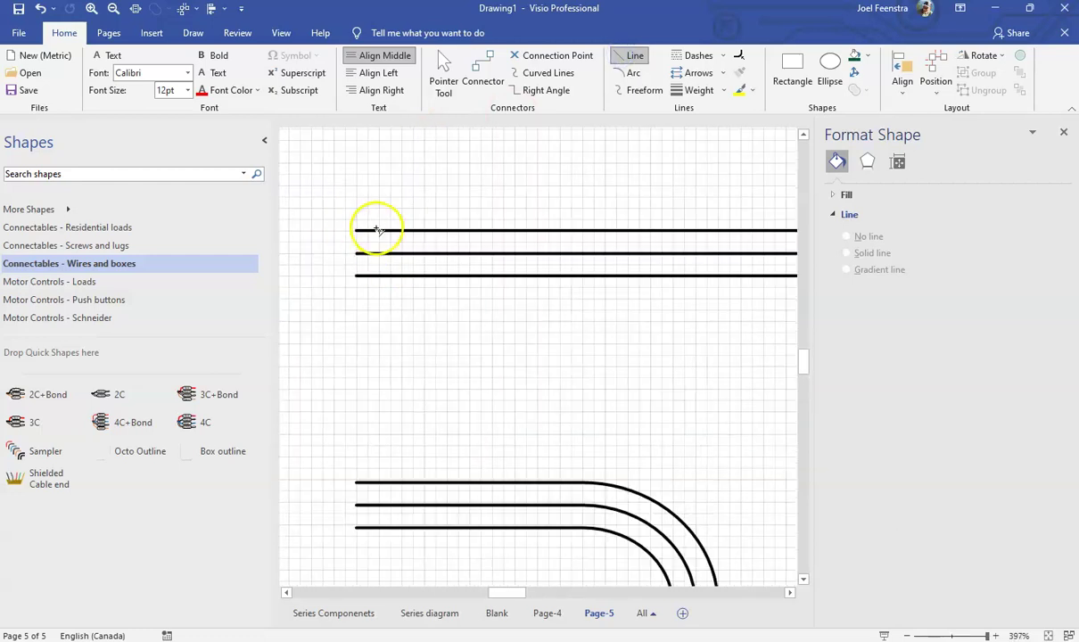
{"action": "left_click_drag", "start_coordinate": [379, 209], "coordinate": [381, 351]}
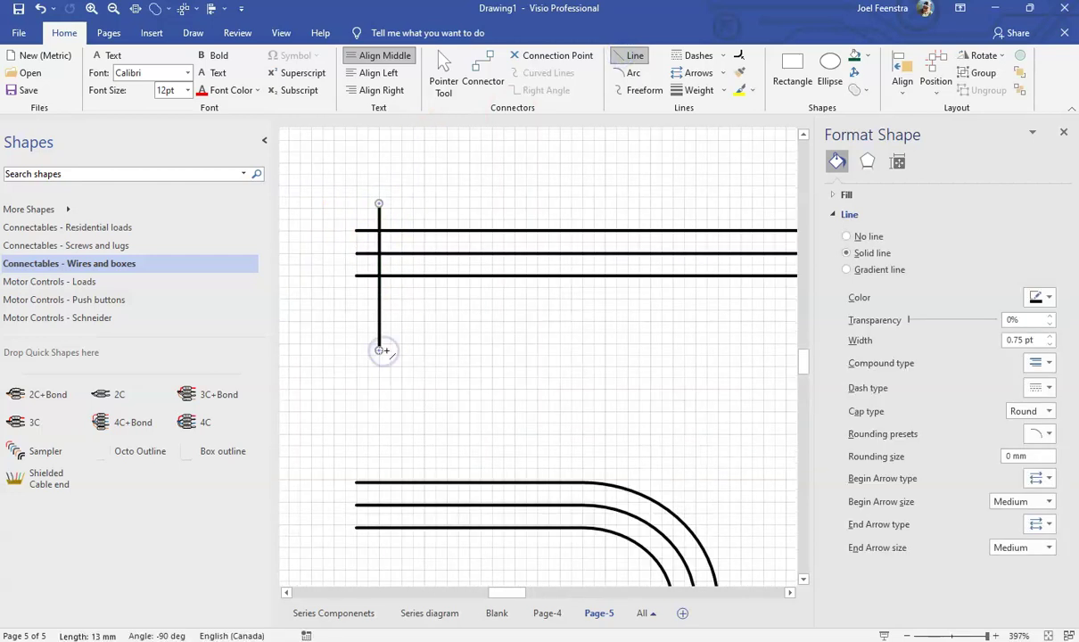
{"action": "key", "text": "ctrl+z"}
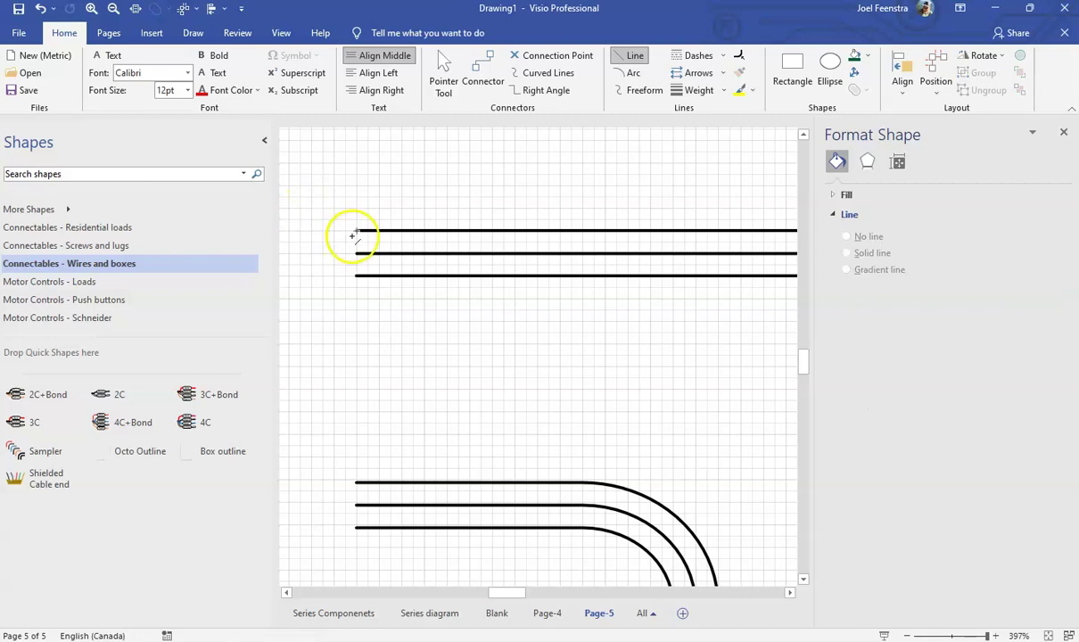
{"action": "left_click_drag", "start_coordinate": [344, 204], "coordinate": [346, 316]}
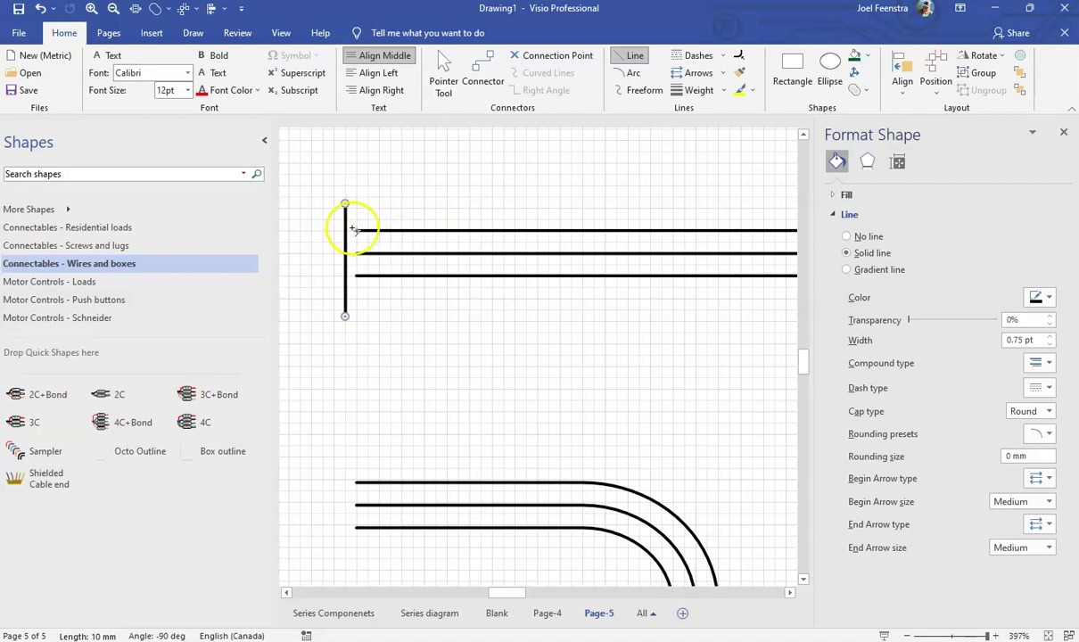
- Undo the misplaced vertical line and draw vertical lines about 8 mm long across the starting ends of both sets of parallel lines
{"action": "key", "text": "ctrl+z"}
{"action": "left_click_drag", "start_coordinate": [356, 232], "coordinate": [357, 314]}
{"action": "scroll", "coordinate": [357, 339], "scroll_direction": "down", "scroll_amount": 5}
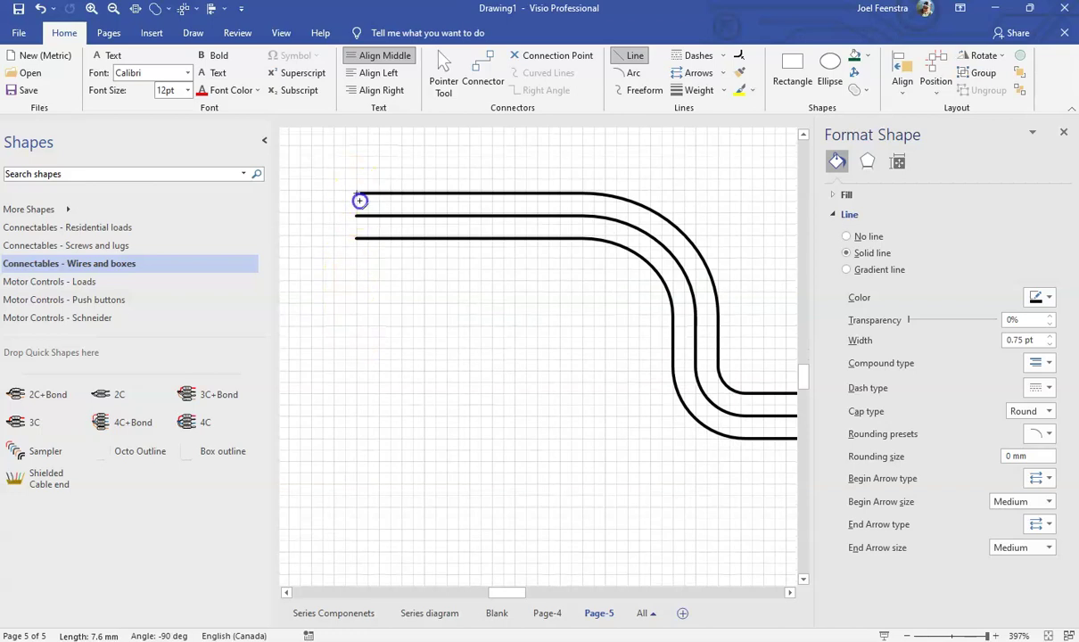
{"action": "left_click_drag", "start_coordinate": [360, 208], "coordinate": [359, 277]}
- Draw a vertical line across the far end of the lower parallel lines where both stepped paths meet
{"action": "left_click_drag", "start_coordinate": [518, 592], "coordinate": [578, 592]}
{"action": "left_click_drag", "start_coordinate": [464, 394], "coordinate": [464, 465]}
{"action": "left_click", "coordinate": [613, 554]}
{"action": "scroll", "coordinate": [614, 554], "scroll_direction": "down", "scroll_amount": 3}
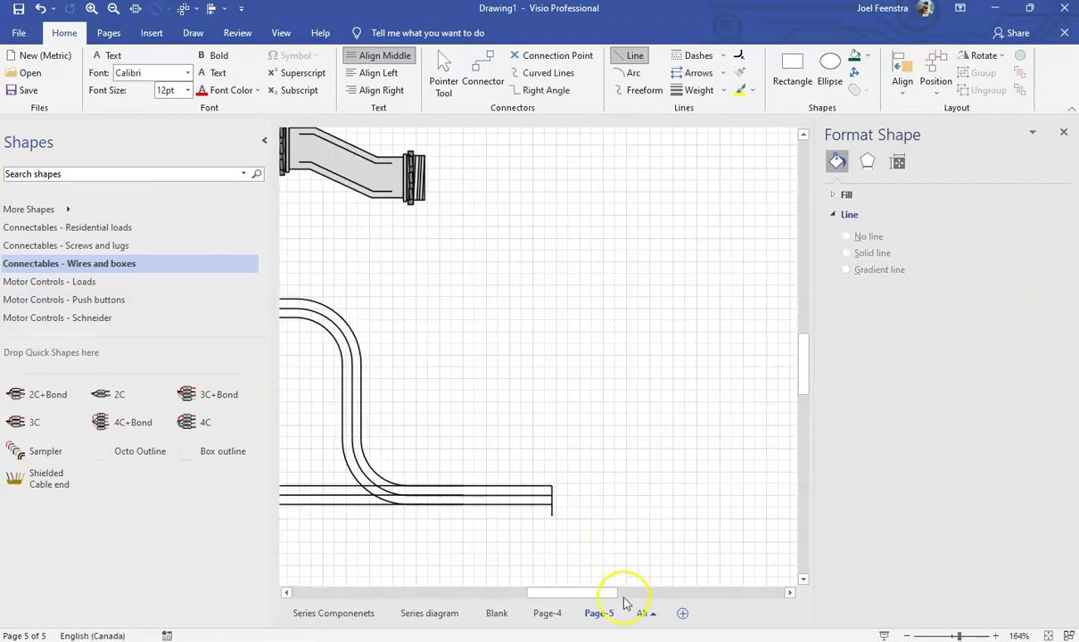
{"action": "left_click_drag", "start_coordinate": [602, 594], "coordinate": [557, 593]}
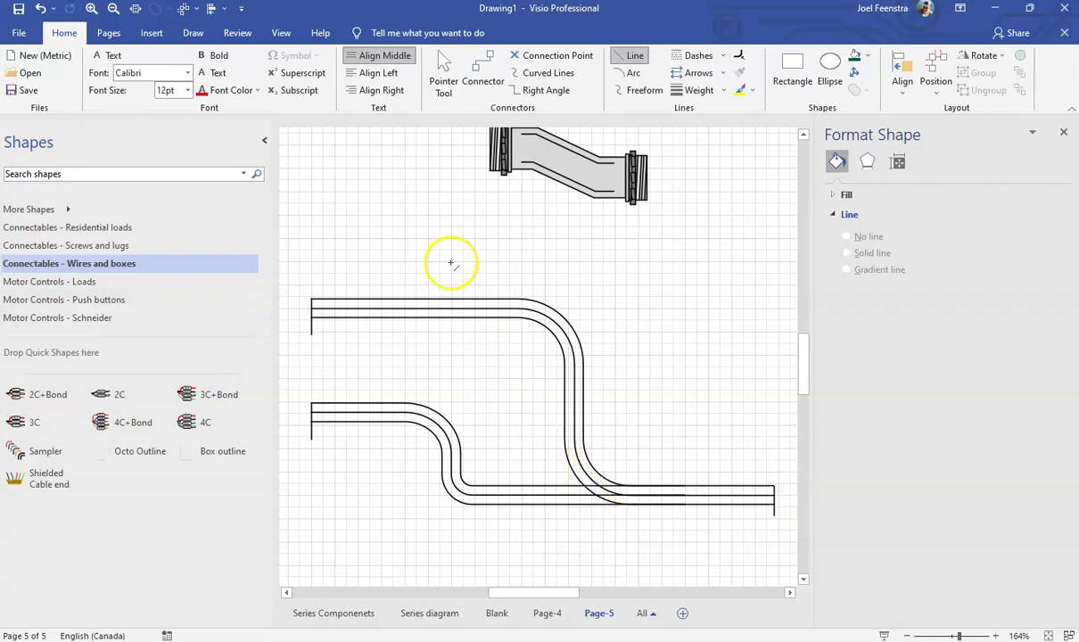
- Fragment all the stepped parallel lines together with their end lines into separate pieces
{"action": "left_click", "coordinate": [443, 72]}
{"action": "left_click_drag", "start_coordinate": [288, 278], "coordinate": [785, 544]}
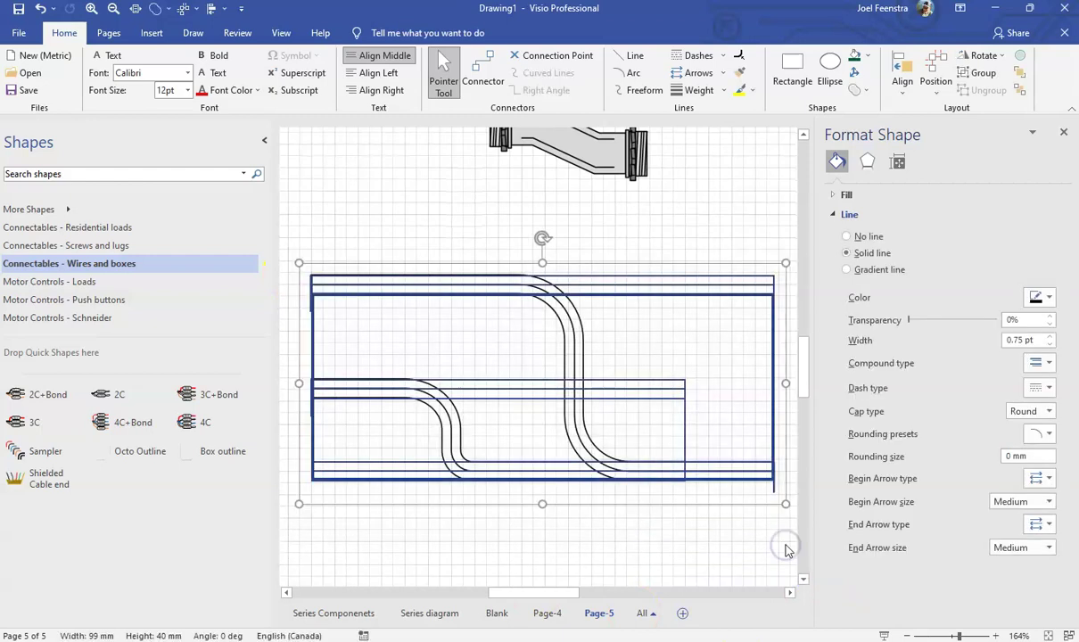
{"action": "left_click", "coordinate": [858, 89]}
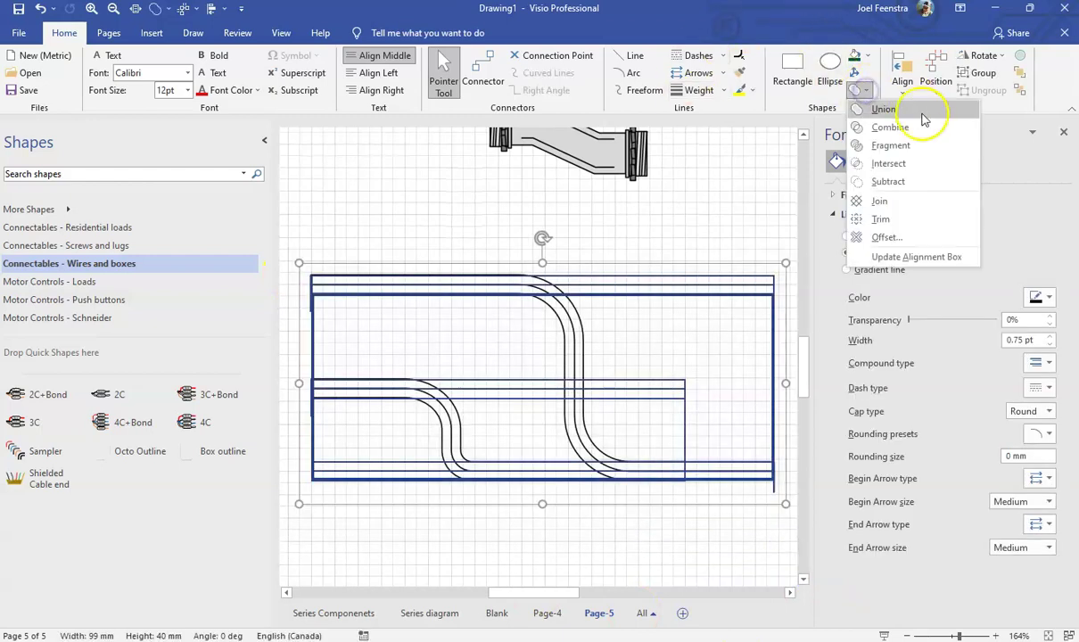
{"action": "left_click", "coordinate": [888, 145]}
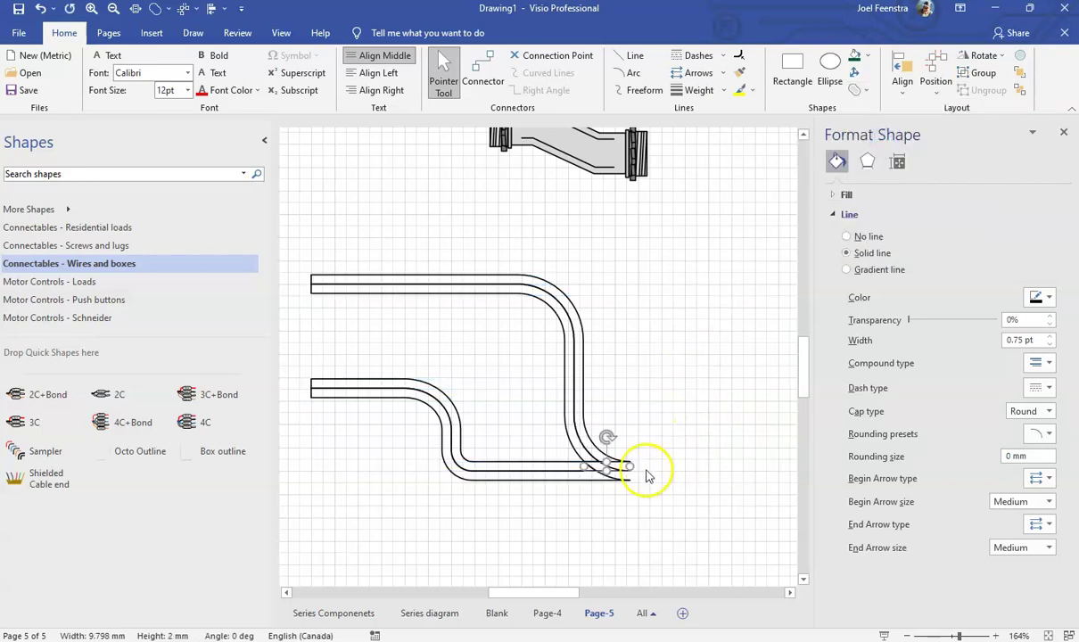
{"action": "left_click", "coordinate": [751, 454]}
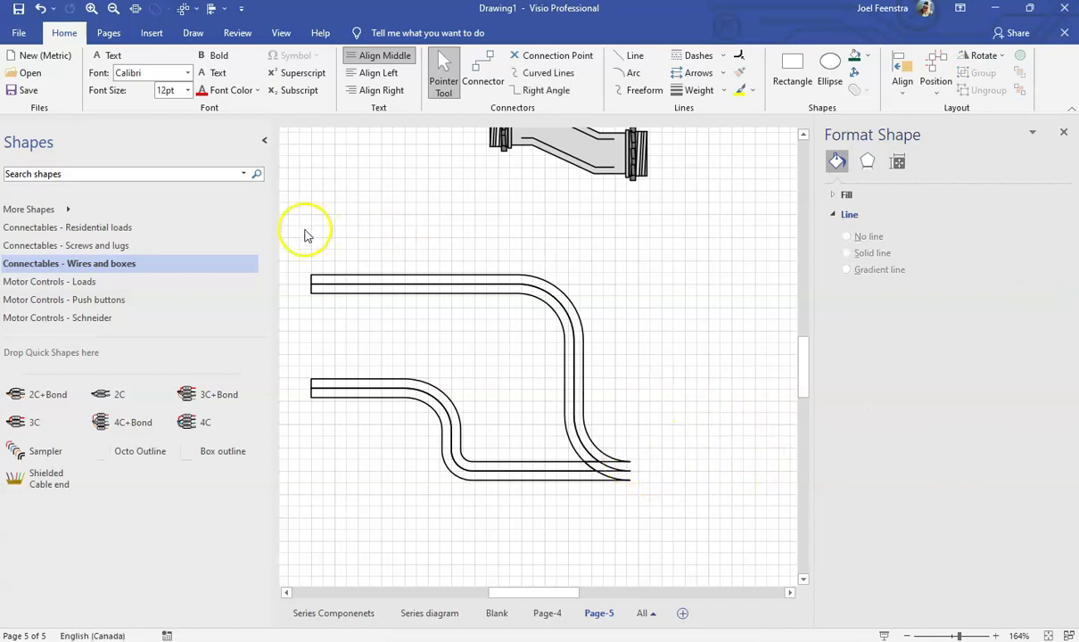
- Fill all the fragmented pieces of both stepped paths with gray
{"action": "left_click_drag", "start_coordinate": [303, 236], "coordinate": [704, 571]}
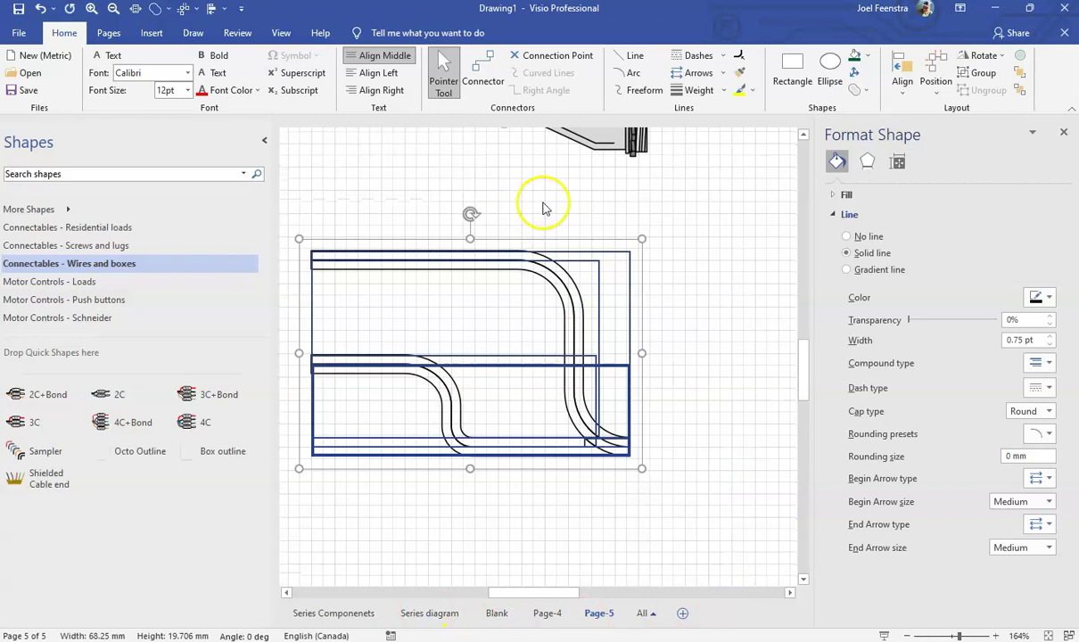
{"action": "left_click", "coordinate": [868, 56]}
{"action": "left_click", "coordinate": [871, 123]}
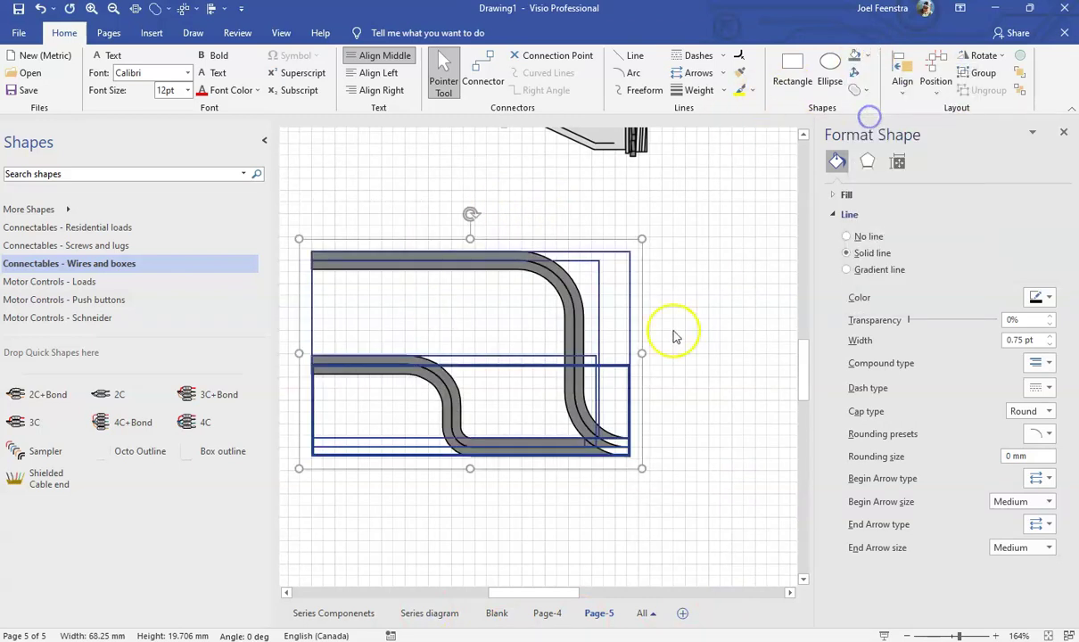
{"action": "left_click", "coordinate": [696, 415]}
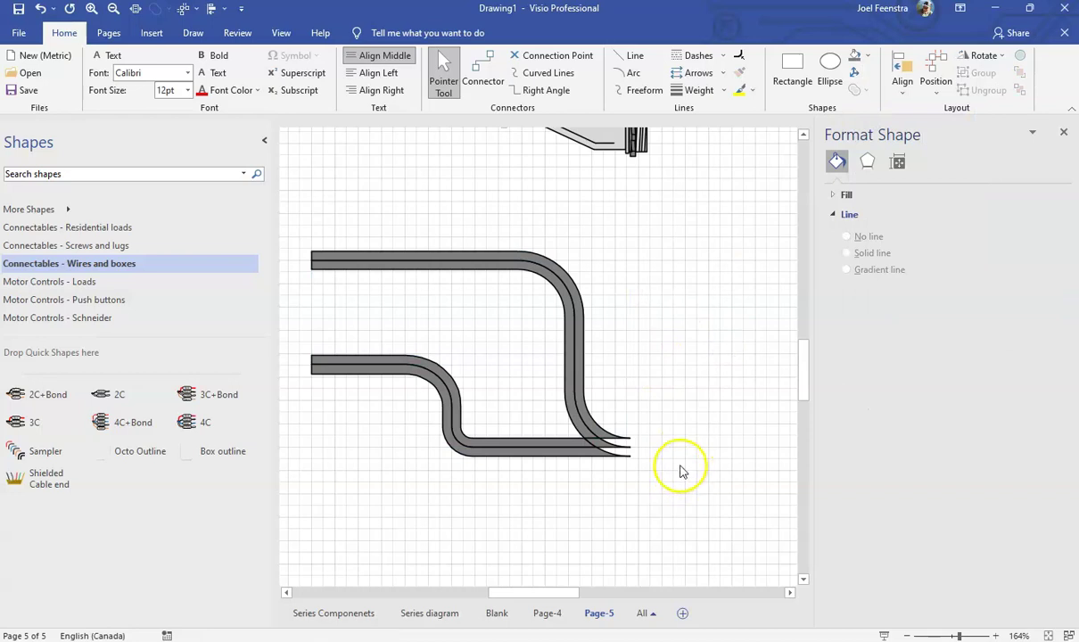
- Unite all the gray pieces of both stepped paths into a single shape
{"action": "left_click_drag", "start_coordinate": [290, 201], "coordinate": [701, 536]}
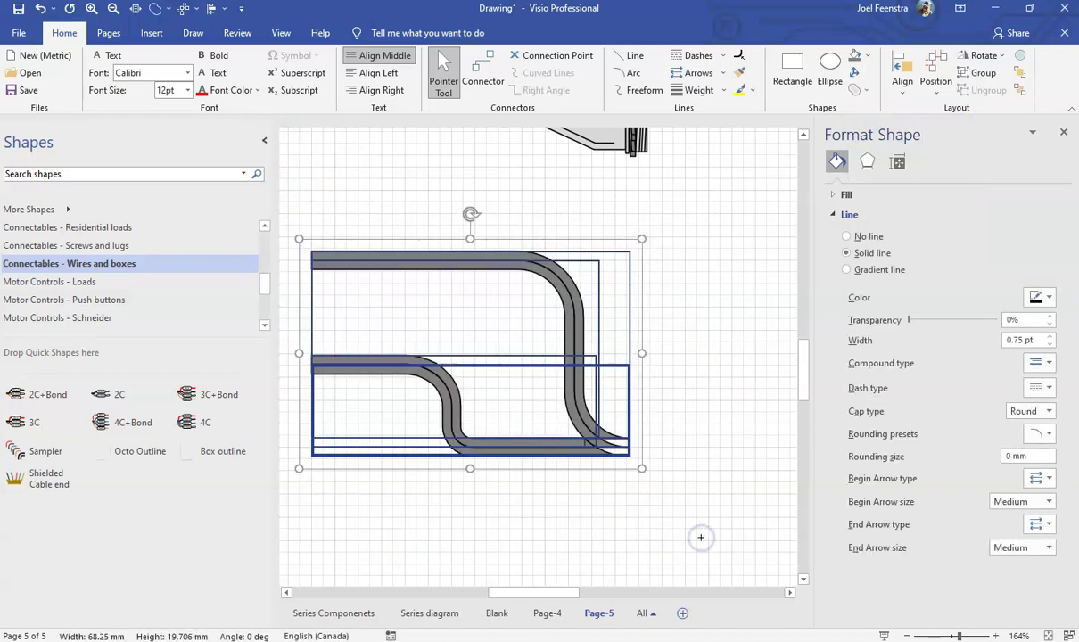
{"action": "left_click", "coordinate": [869, 94]}
{"action": "left_click", "coordinate": [875, 107]}
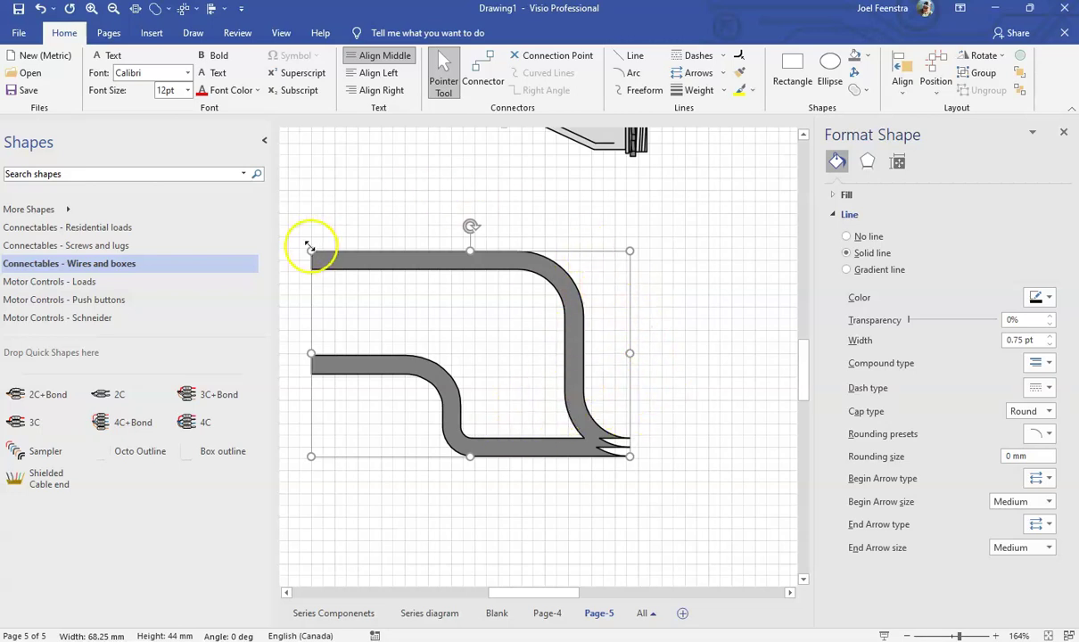
{"action": "left_click", "coordinate": [520, 430]}
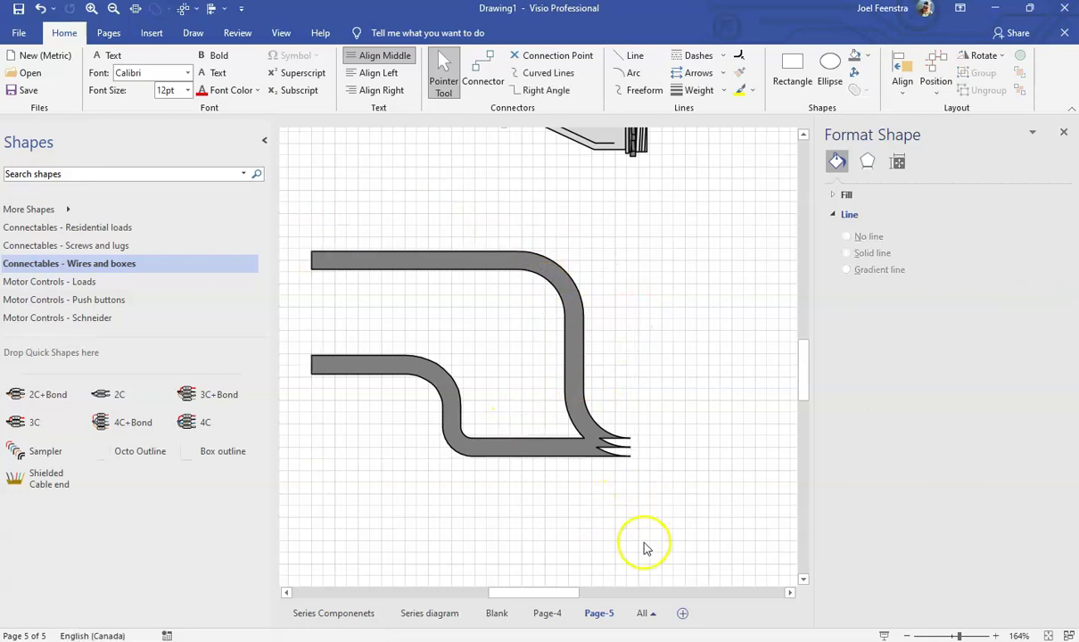
- Draw two parallel horizontal lines about 27 mm long from the gray shape's split end and close their far end with a vertical line
{"action": "scroll", "coordinate": [636, 526], "scroll_direction": "up", "scroll_amount": 3}
{"action": "left_click_drag", "start_coordinate": [539, 593], "coordinate": [549, 594]}
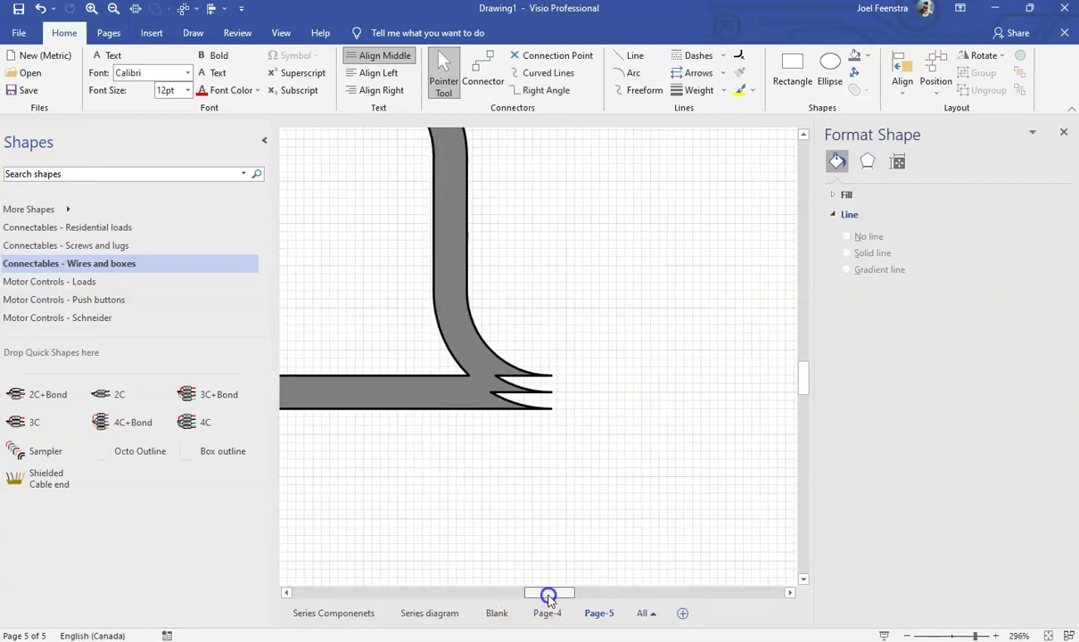
{"action": "left_click", "coordinate": [621, 60]}
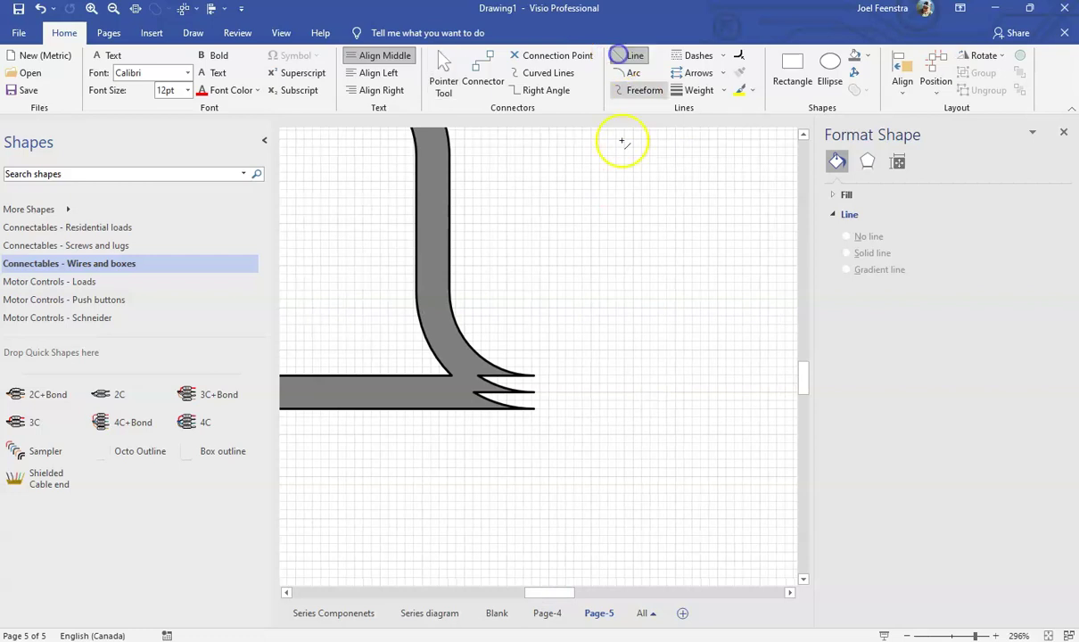
{"action": "left_click_drag", "start_coordinate": [533, 376], "coordinate": [759, 376]}
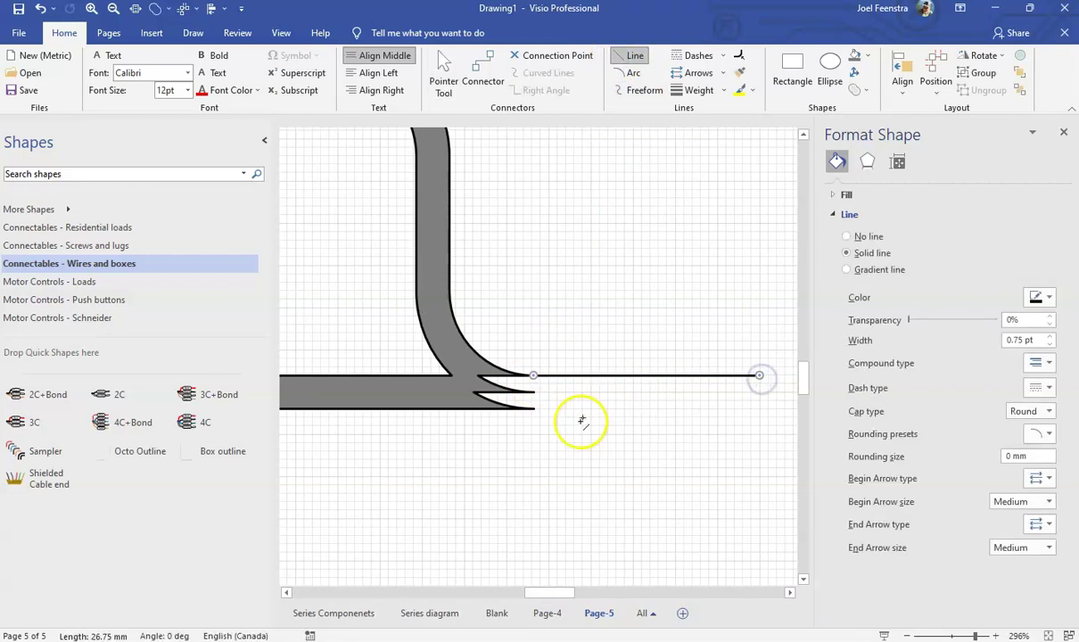
{"action": "mouse_move", "coordinate": [533, 409]}
{"action": "left_mouse_down"}
{"action": "mouse_move", "coordinate": [759, 424]}
{"action": "mouse_move", "coordinate": [760, 412]}
{"action": "left_mouse_up"}
{"action": "key", "text": "Escape"}
{"action": "scroll", "coordinate": [677, 264], "scroll_direction": "down", "scroll_amount": 3}
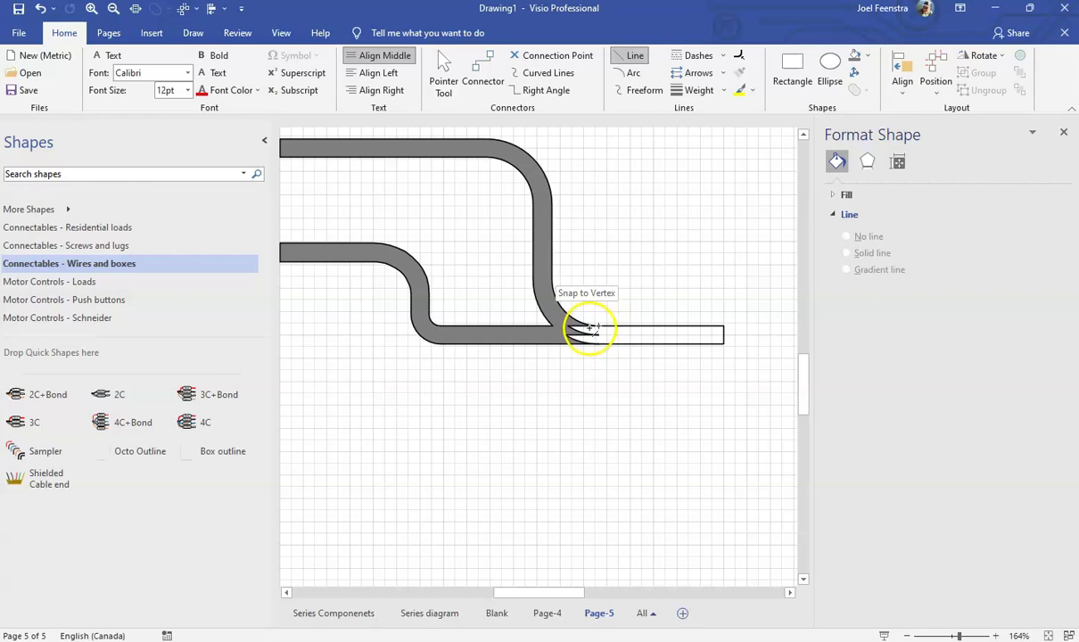
{"action": "left_click", "coordinate": [596, 328]}
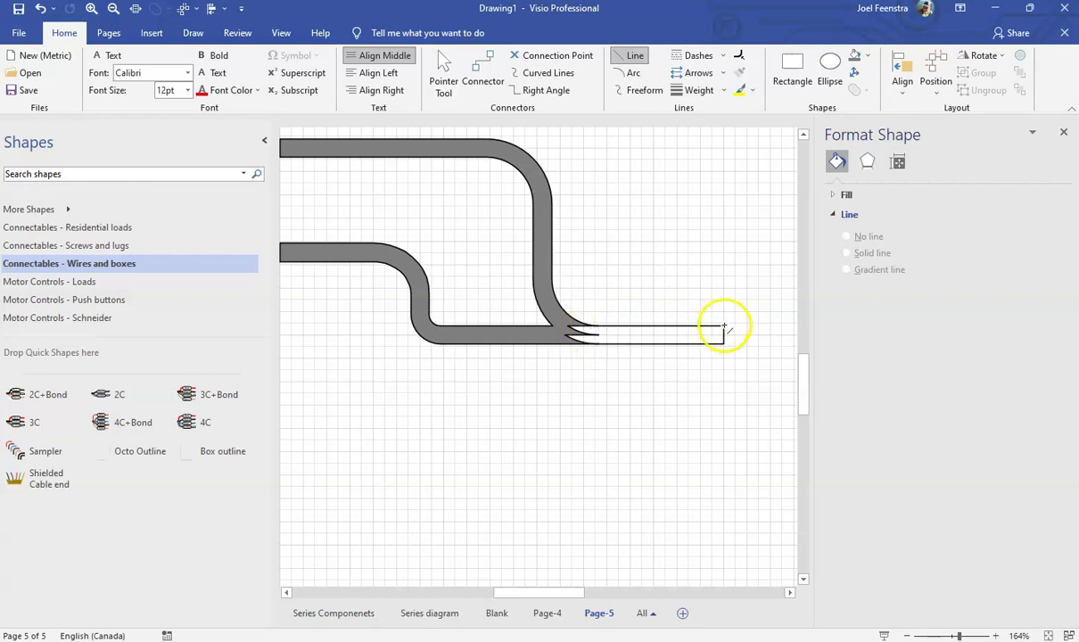
{"action": "left_click", "coordinate": [723, 344]}
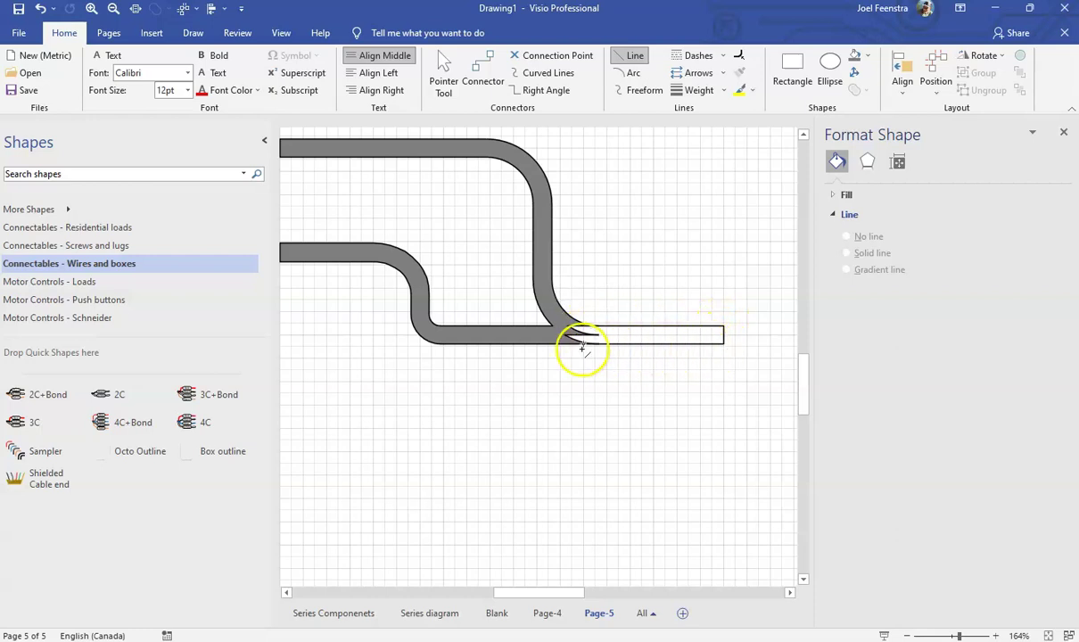
- Fragment the gray shape together with the new extension lines to create filled pieces at its split end
{"action": "left_click", "coordinate": [446, 73]}
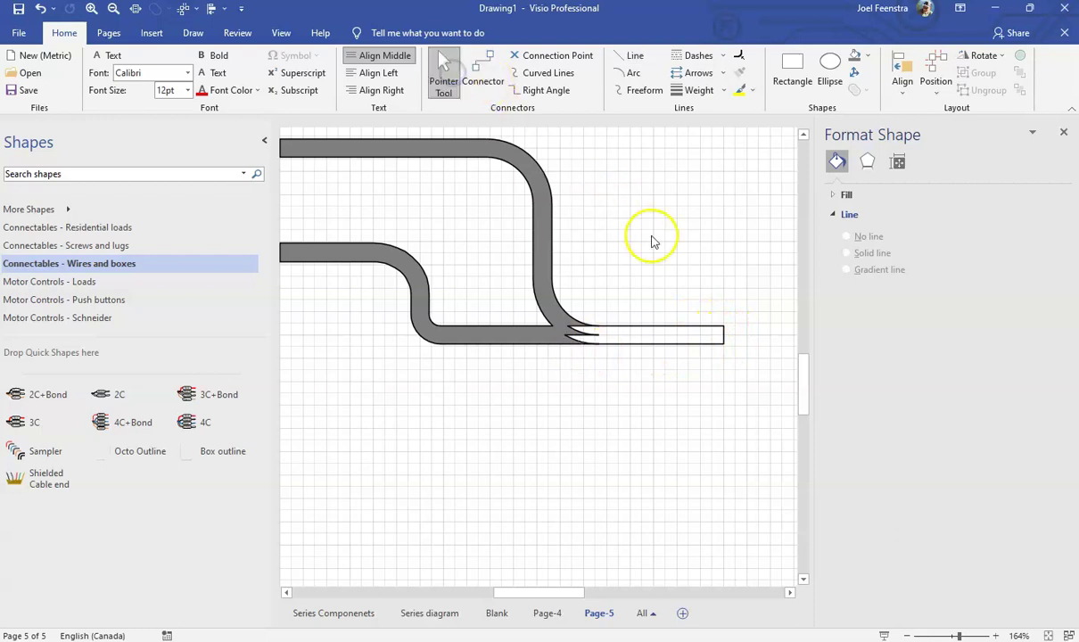
{"action": "scroll", "coordinate": [650, 234], "scroll_direction": "down", "scroll_amount": 2}
{"action": "left_click_drag", "start_coordinate": [330, 132], "coordinate": [754, 409]}
{"action": "left_click", "coordinate": [860, 90]}
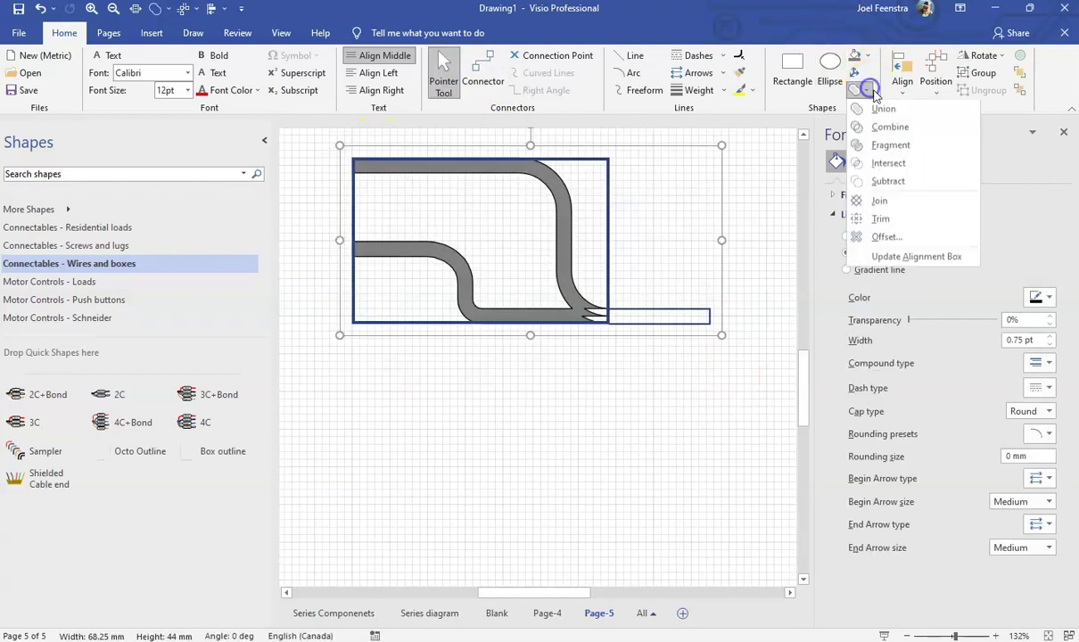
{"action": "left_click", "coordinate": [873, 145]}
{"action": "left_click", "coordinate": [626, 360]}
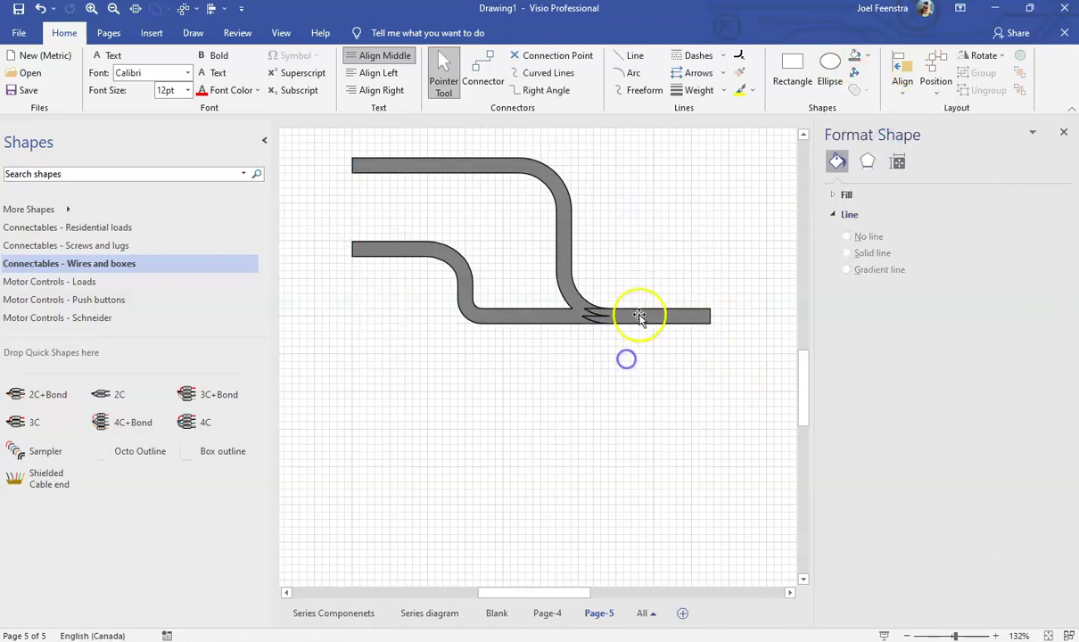
- Unite the gray cable pieces and the filled extension into one continuous branching outline
{"action": "scroll", "coordinate": [643, 313], "scroll_direction": "up", "scroll_amount": 3}
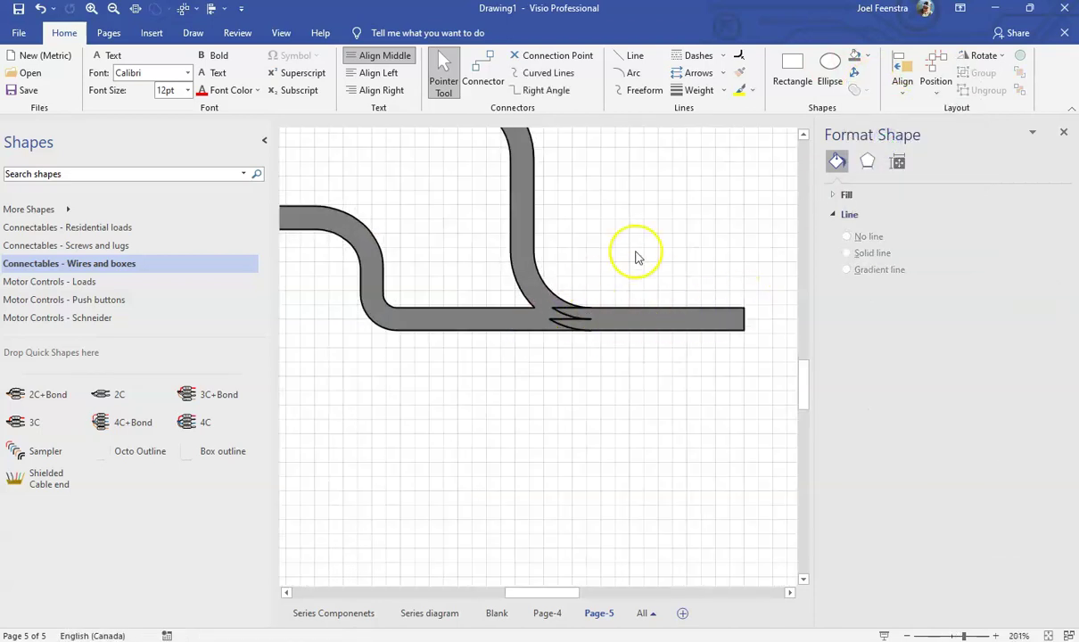
{"action": "scroll", "coordinate": [711, 175], "scroll_direction": "down", "scroll_amount": 2}
{"action": "scroll", "coordinate": [669, 217], "scroll_direction": "up", "scroll_amount": 1}
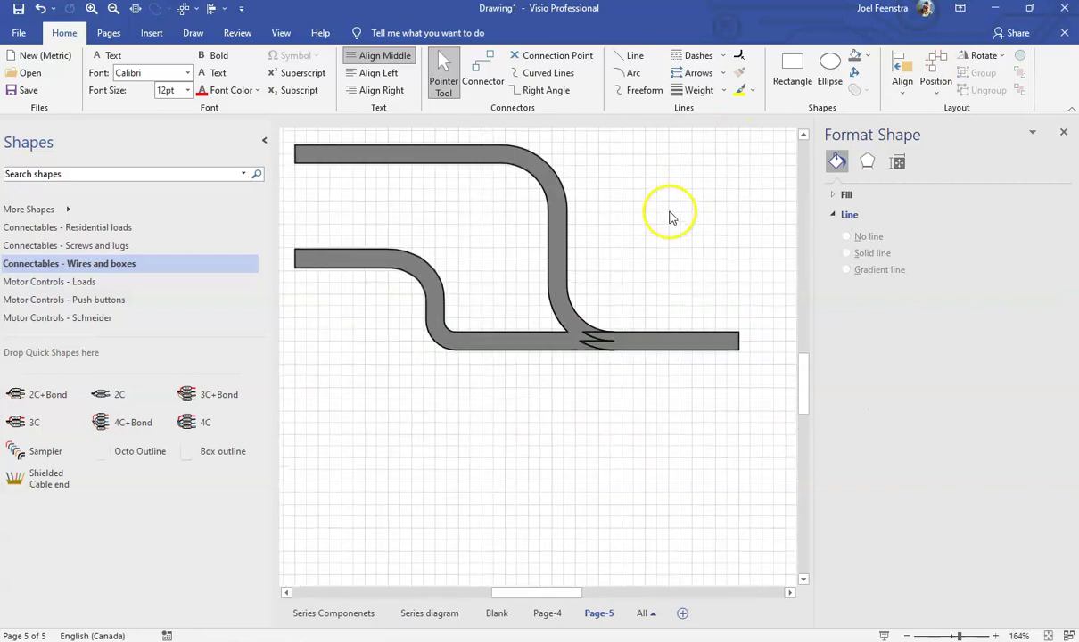
{"action": "scroll", "coordinate": [608, 203], "scroll_direction": "down", "scroll_amount": 2}
{"action": "mouse_move", "coordinate": [339, 140]}
{"action": "left_mouse_down"}
{"action": "mouse_move", "coordinate": [807, 378]}
{"action": "mouse_move", "coordinate": [679, 381]}
{"action": "left_mouse_up"}
{"action": "left_click", "coordinate": [863, 92]}
{"action": "left_click", "coordinate": [870, 108]}
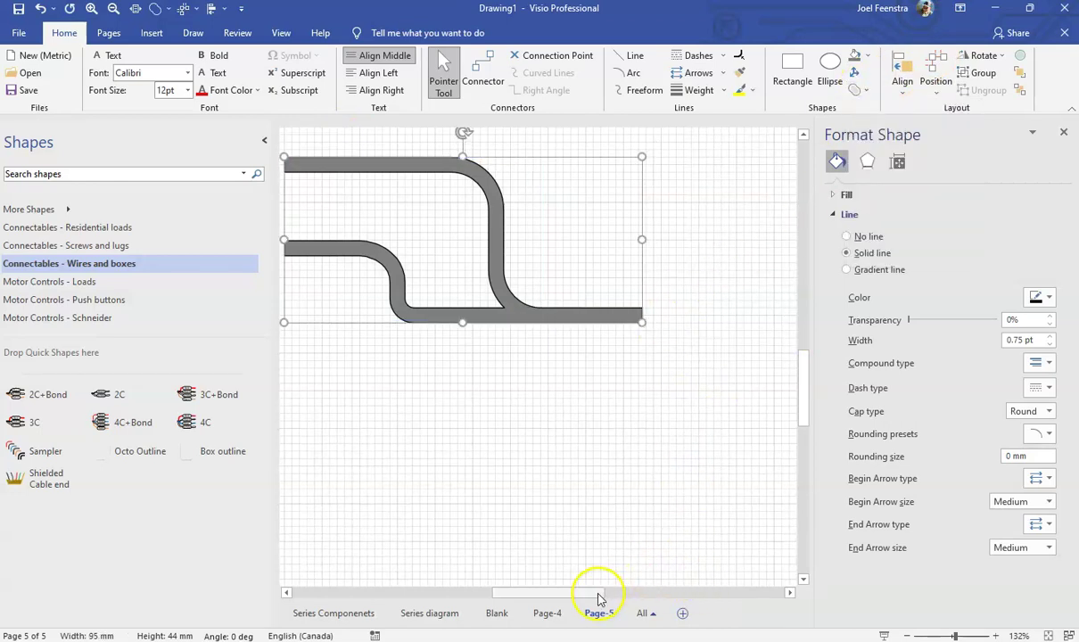
{"action": "left_click_drag", "start_coordinate": [595, 592], "coordinate": [581, 592]}
{"action": "left_click", "coordinate": [552, 456]}
{"action": "scroll", "coordinate": [521, 348], "scroll_direction": "up", "scroll_amount": 2}
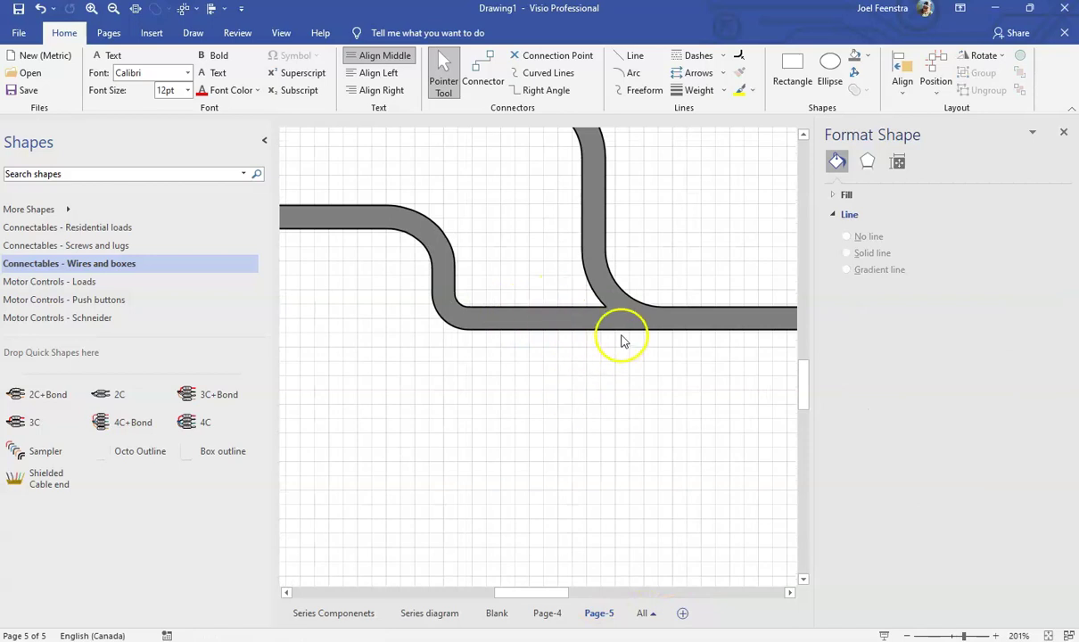
{"action": "scroll", "coordinate": [610, 406], "scroll_direction": "down", "scroll_amount": 2}
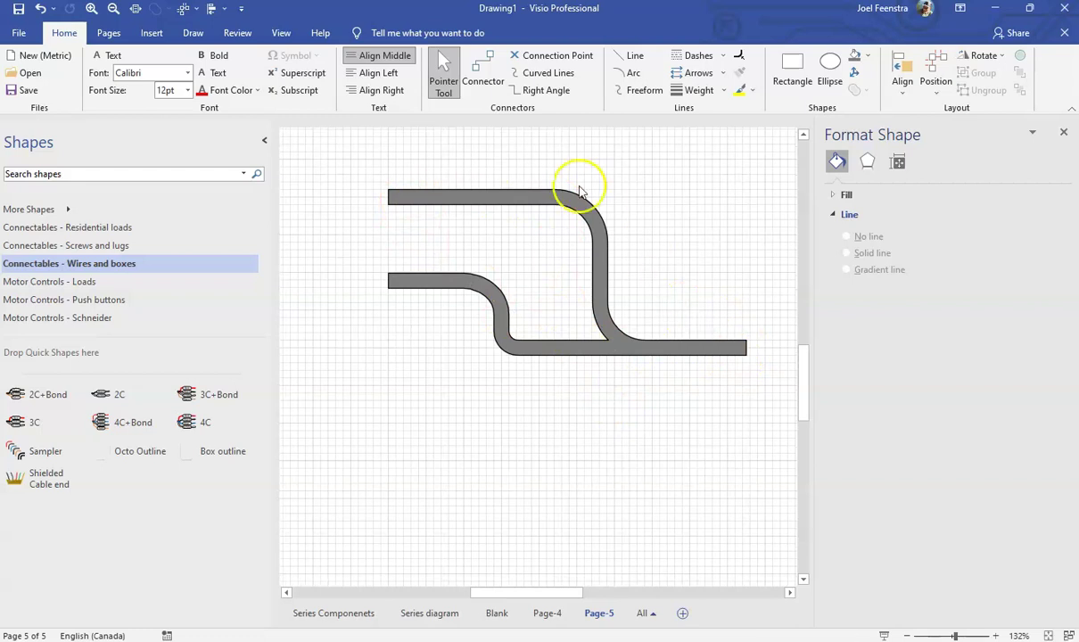
- Draw a three-segment stepped line 50 mm wide and 20 mm high below the gray branching outline
{"action": "left_click", "coordinate": [631, 58]}
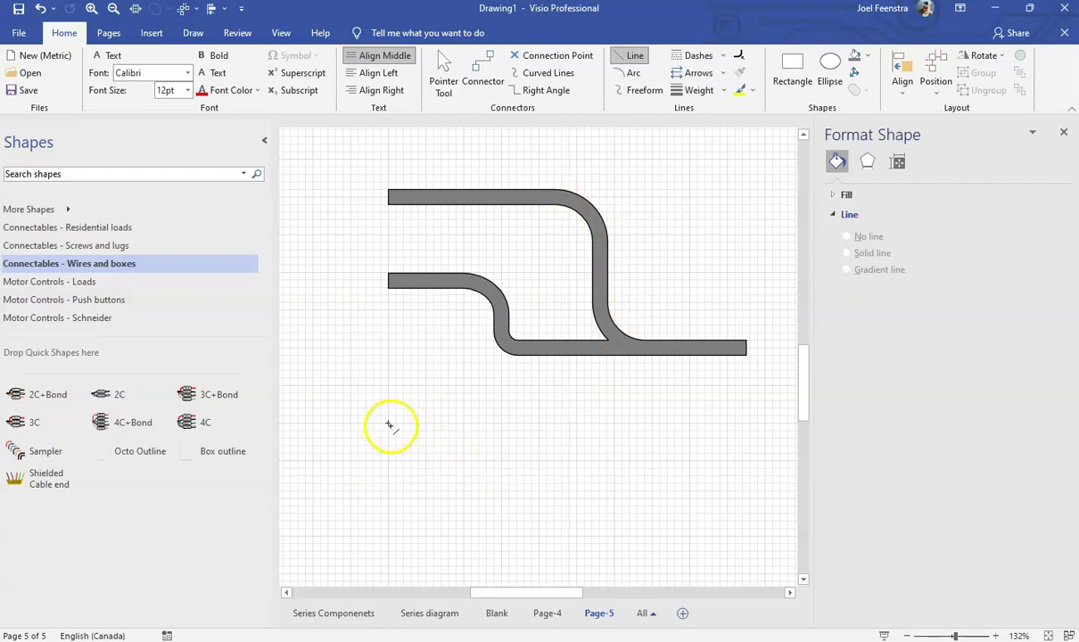
{"action": "left_click_drag", "start_coordinate": [390, 426], "coordinate": [575, 500]}
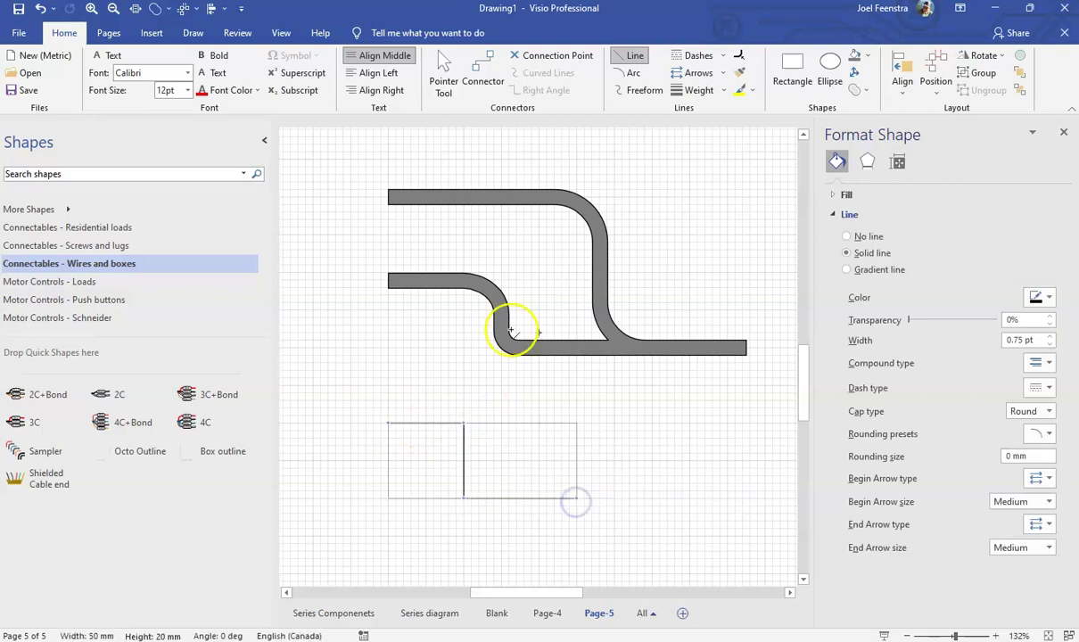
{"action": "left_click", "coordinate": [435, 69]}
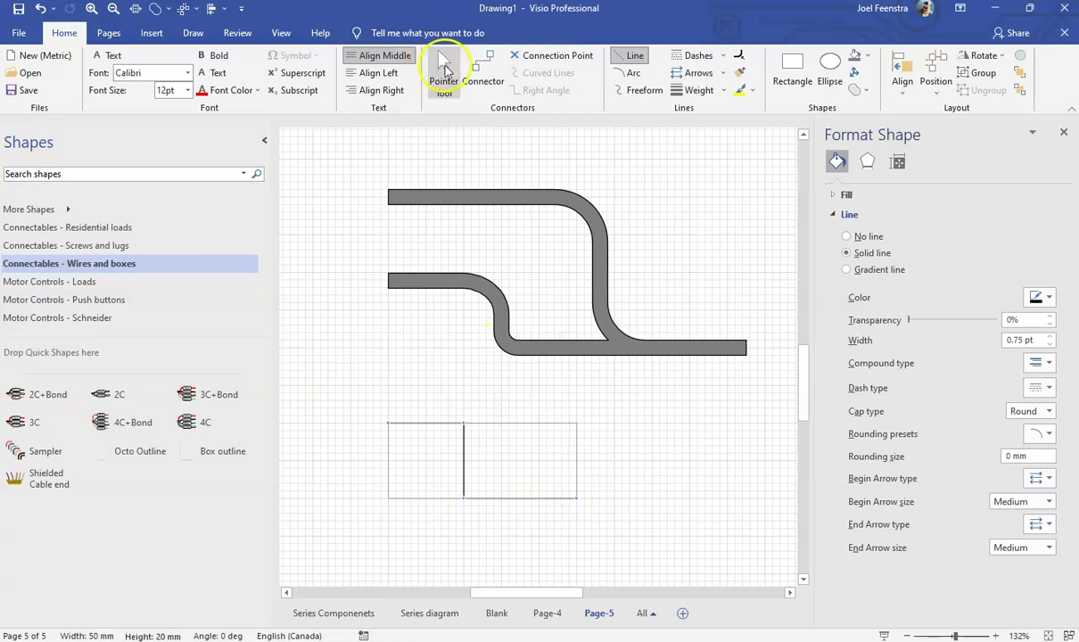
- Offset the new stepped line by 2 mm to create parallel lines on both sides of it
{"action": "left_click", "coordinate": [858, 90]}
{"action": "left_click", "coordinate": [933, 238]}
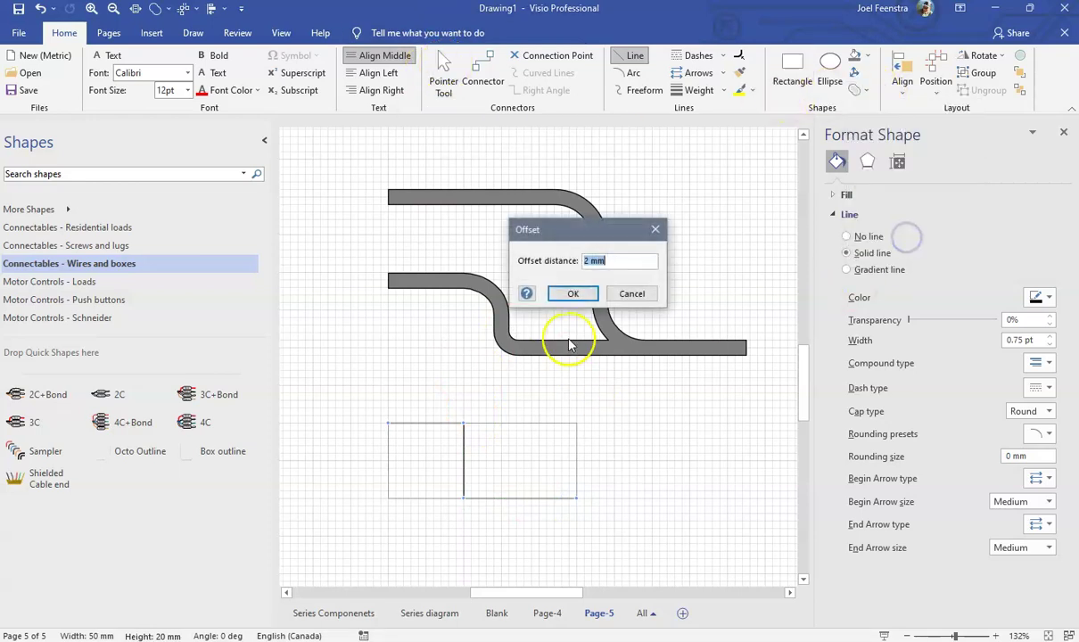
{"action": "left_click", "coordinate": [574, 294]}
{"action": "left_click", "coordinate": [649, 497]}
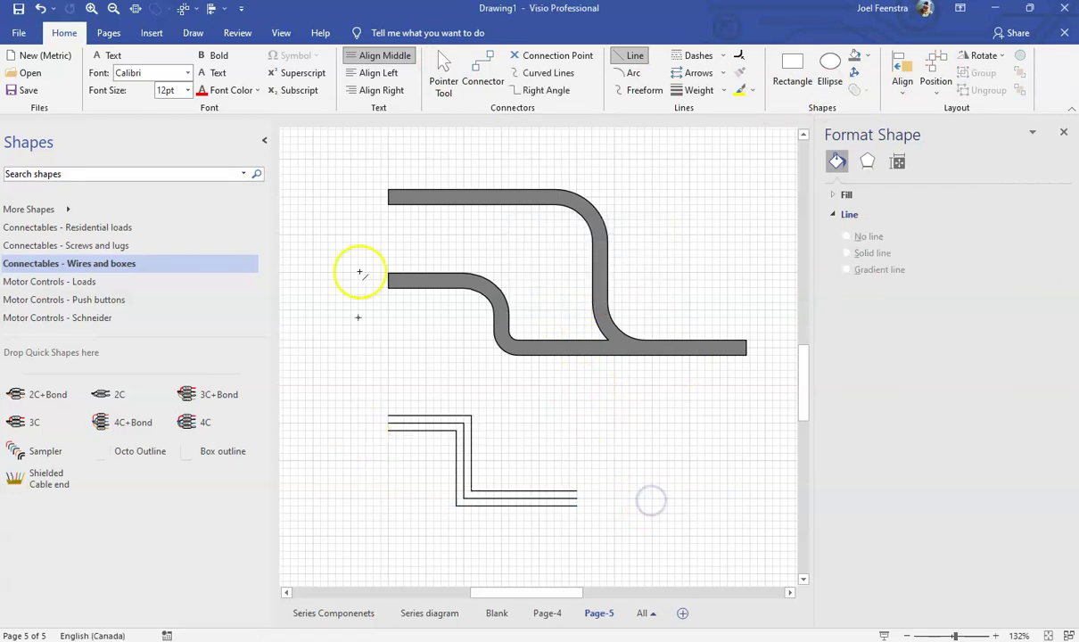
- Close both open ends of the square-cornered parallel lines with vertical lines about 4 mm long
{"action": "left_click", "coordinate": [624, 58]}
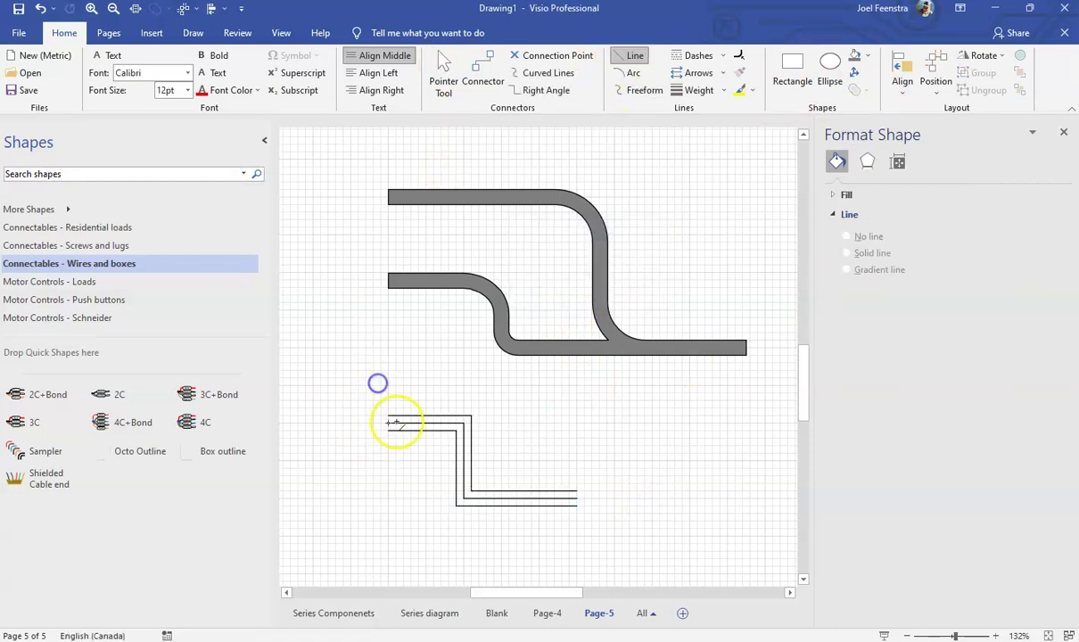
{"action": "scroll", "coordinate": [395, 423], "scroll_direction": "up", "scroll_amount": 4}
{"action": "left_click_drag", "start_coordinate": [406, 400], "coordinate": [408, 441]}
{"action": "scroll", "coordinate": [419, 499], "scroll_direction": "down", "scroll_amount": 5}
{"action": "mouse_move", "coordinate": [497, 593]}
{"action": "left_mouse_down"}
{"action": "mouse_move", "coordinate": [539, 589]}
{"action": "mouse_move", "coordinate": [518, 591]}
{"action": "left_mouse_up"}
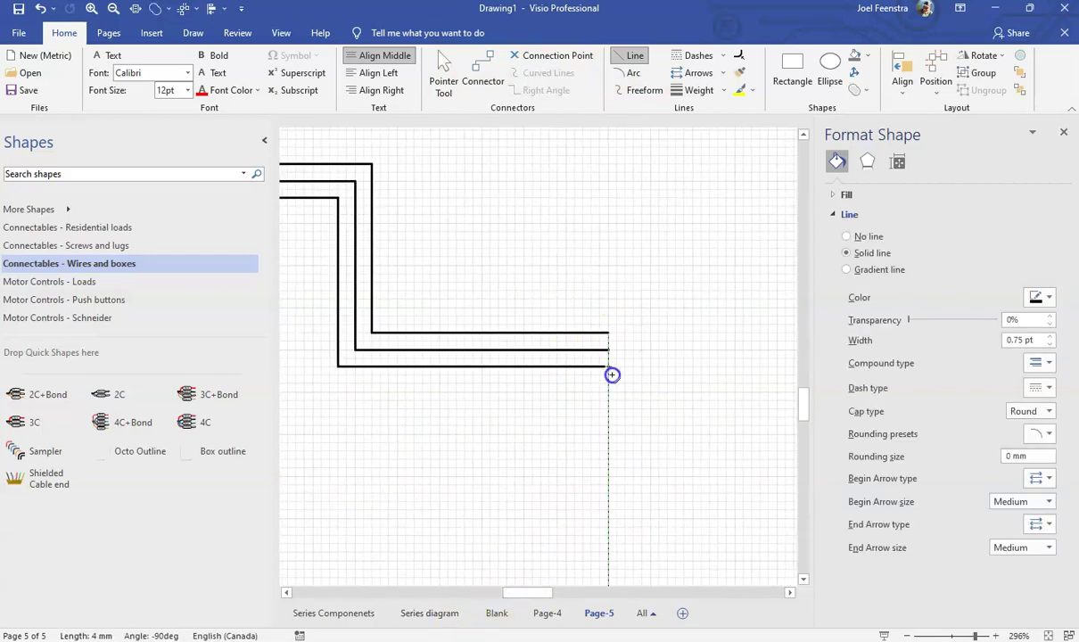
{"action": "left_click", "coordinate": [655, 388]}
{"action": "scroll", "coordinate": [662, 389], "scroll_direction": "down", "scroll_amount": 4}
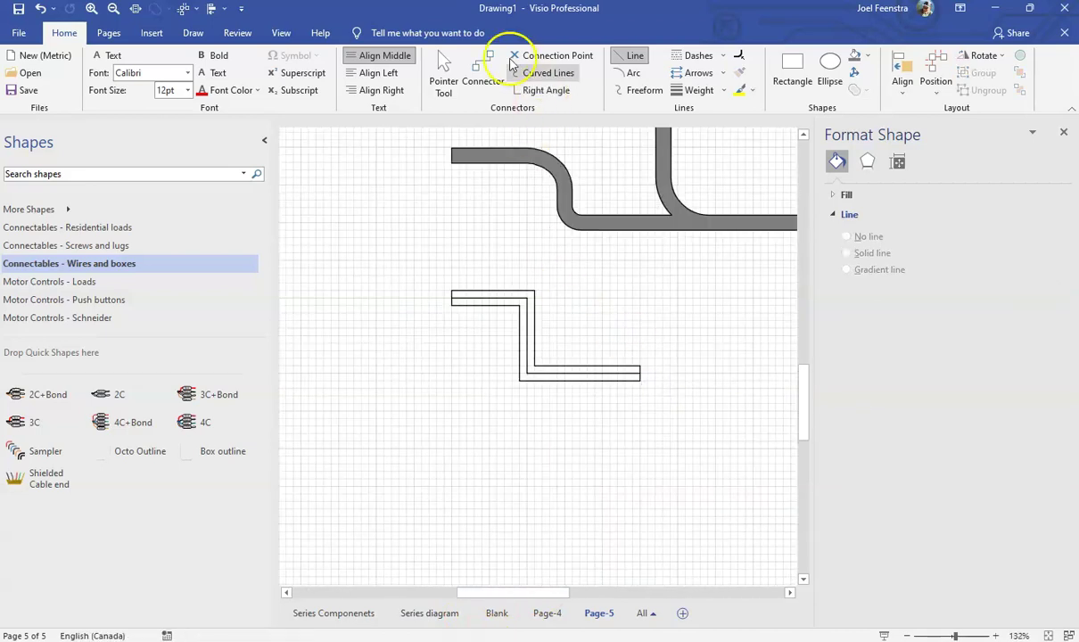
- Fragment the closed square-cornered parallel lines, then unite the resulting pieces into one stepped outline
{"action": "left_click", "coordinate": [443, 73]}
{"action": "left_click_drag", "start_coordinate": [422, 249], "coordinate": [693, 493]}
{"action": "left_click", "coordinate": [872, 93]}
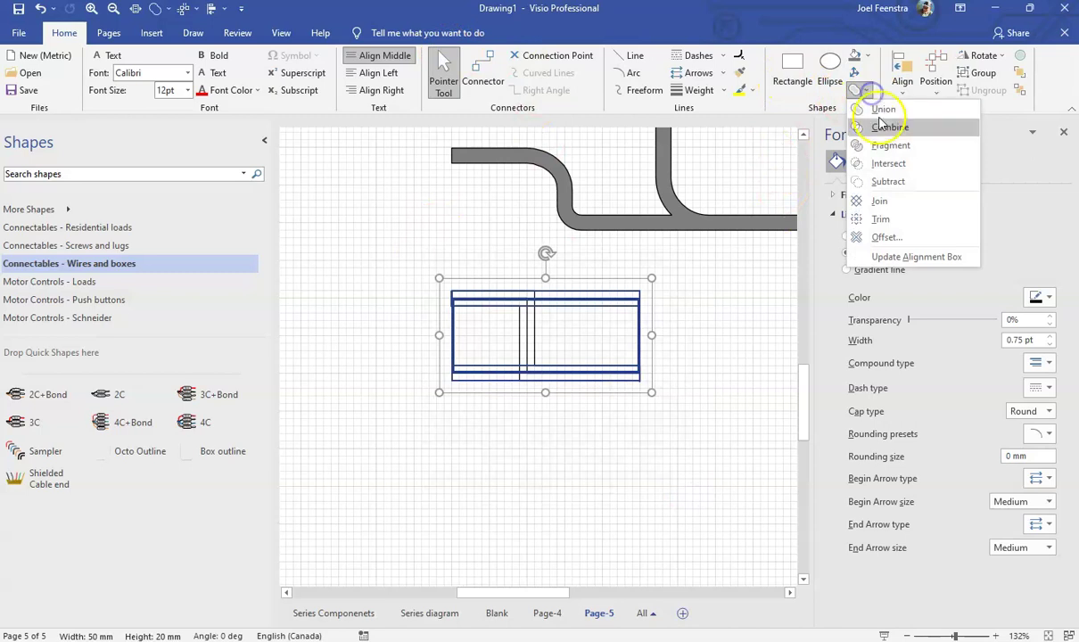
{"action": "left_click", "coordinate": [870, 141]}
{"action": "left_click_drag", "start_coordinate": [409, 233], "coordinate": [650, 424]}
{"action": "left_click", "coordinate": [864, 93]}
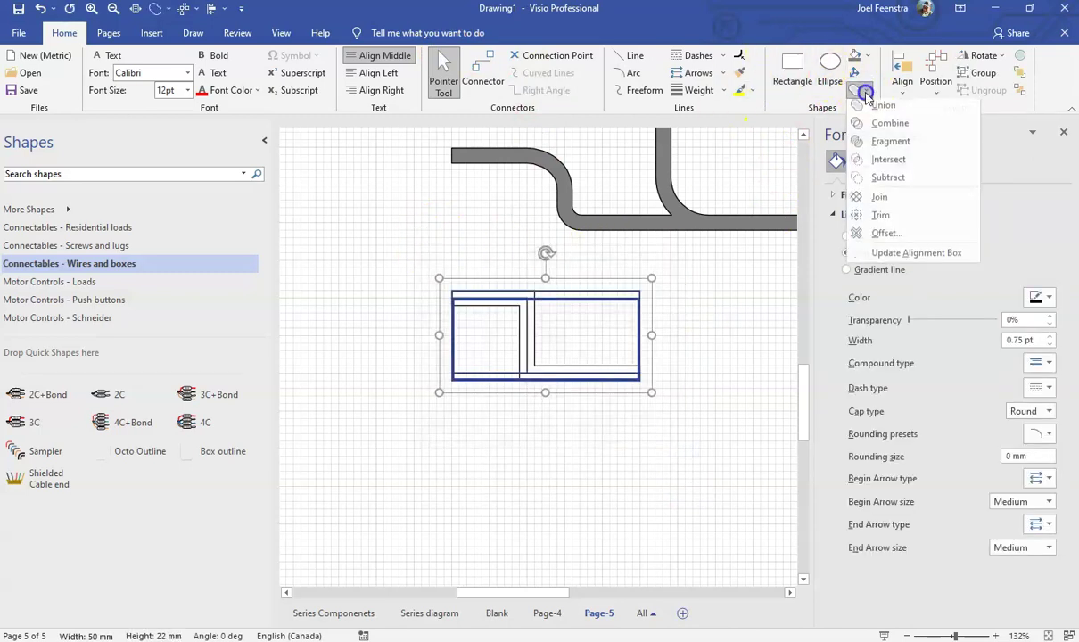
{"action": "left_click", "coordinate": [867, 107]}
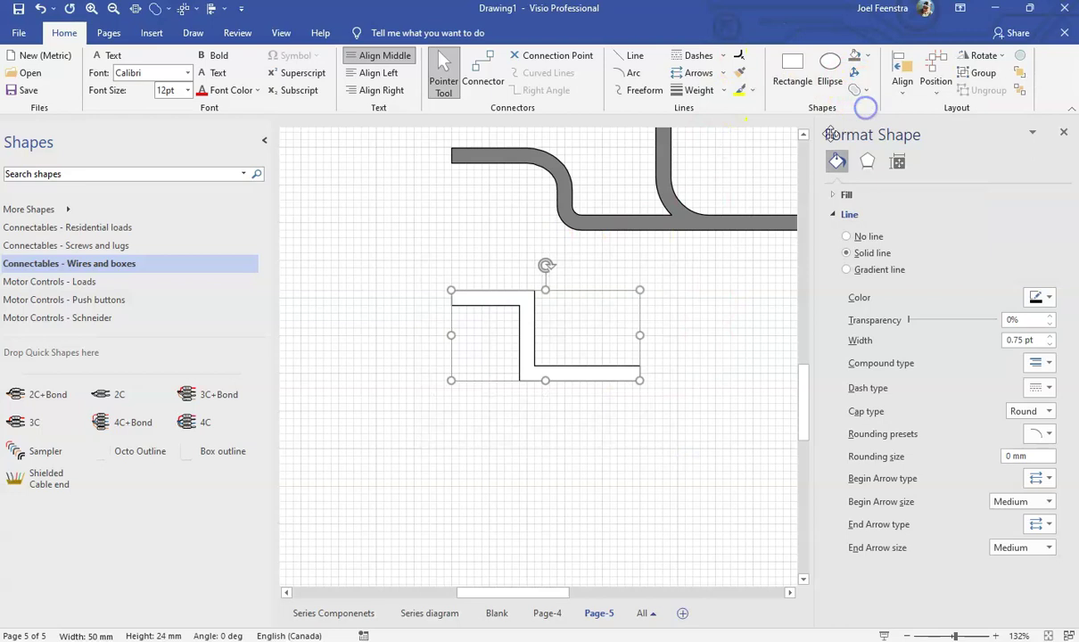
- Round all corners of the new stepped outline with the largest rounding preset, 12 mm
{"action": "left_click", "coordinate": [1051, 435]}
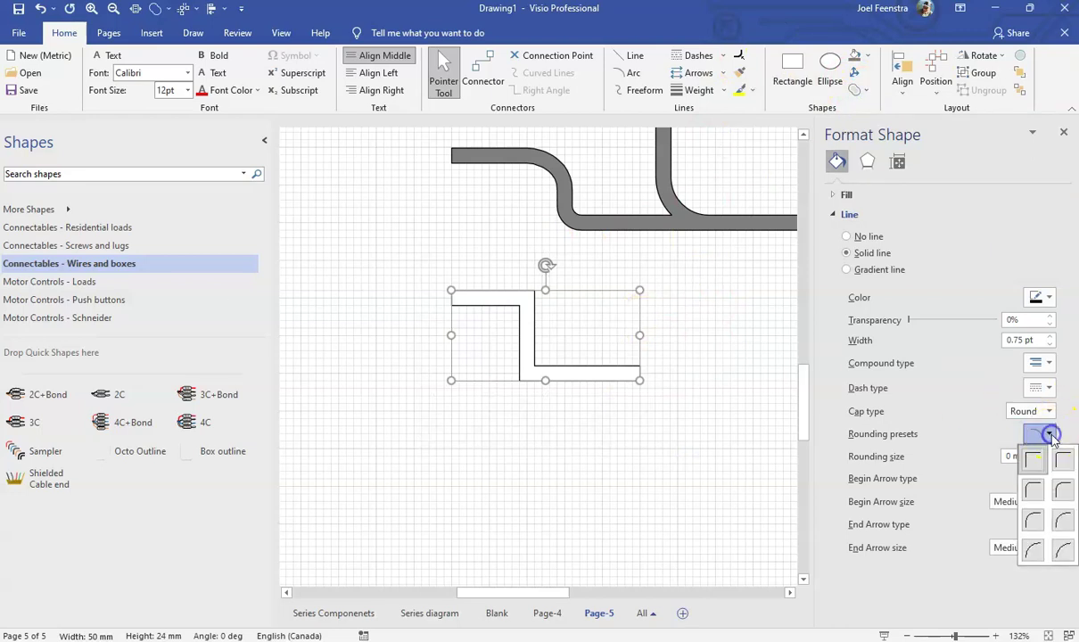
{"action": "left_click", "coordinate": [1064, 551]}
{"action": "left_click", "coordinate": [621, 478]}
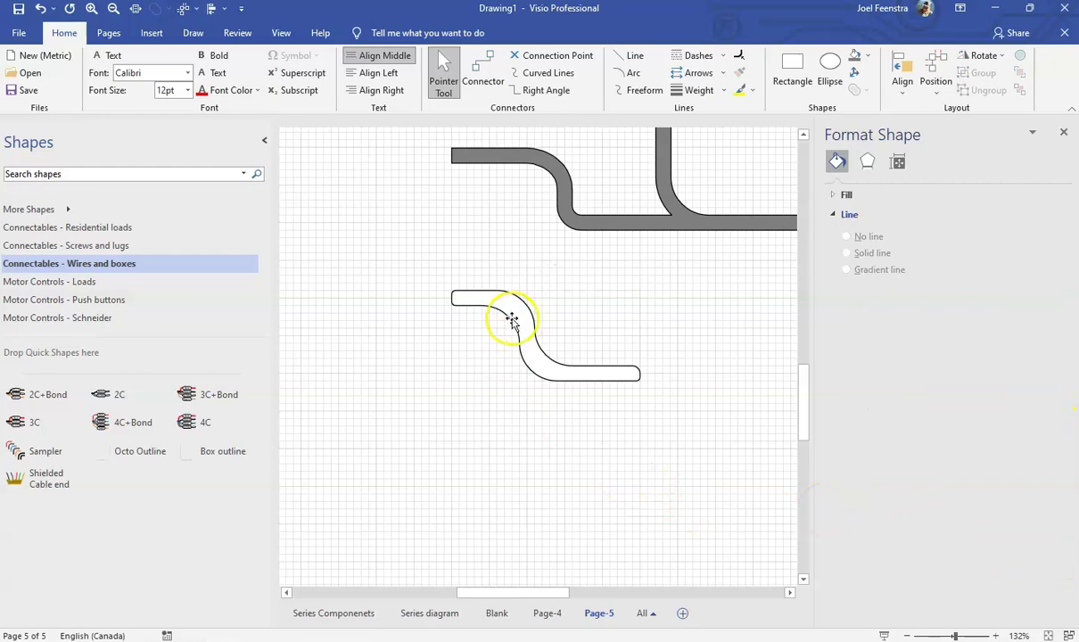
- Draw a vertical line across each rounded end of the white outline, about 16 mm long at the lower end
{"action": "scroll", "coordinate": [544, 384], "scroll_direction": "up", "scroll_amount": 2, "text": "ctrl"}
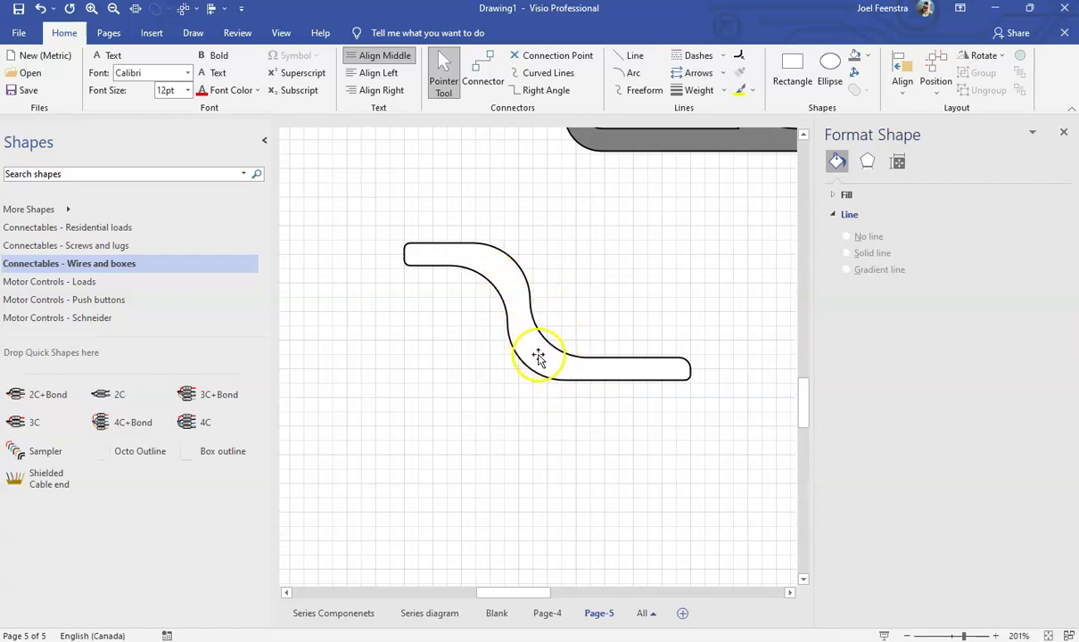
{"action": "scroll", "coordinate": [542, 360], "scroll_direction": "up", "scroll_amount": 3}
{"action": "scroll", "coordinate": [546, 363], "scroll_direction": "down", "scroll_amount": 2}
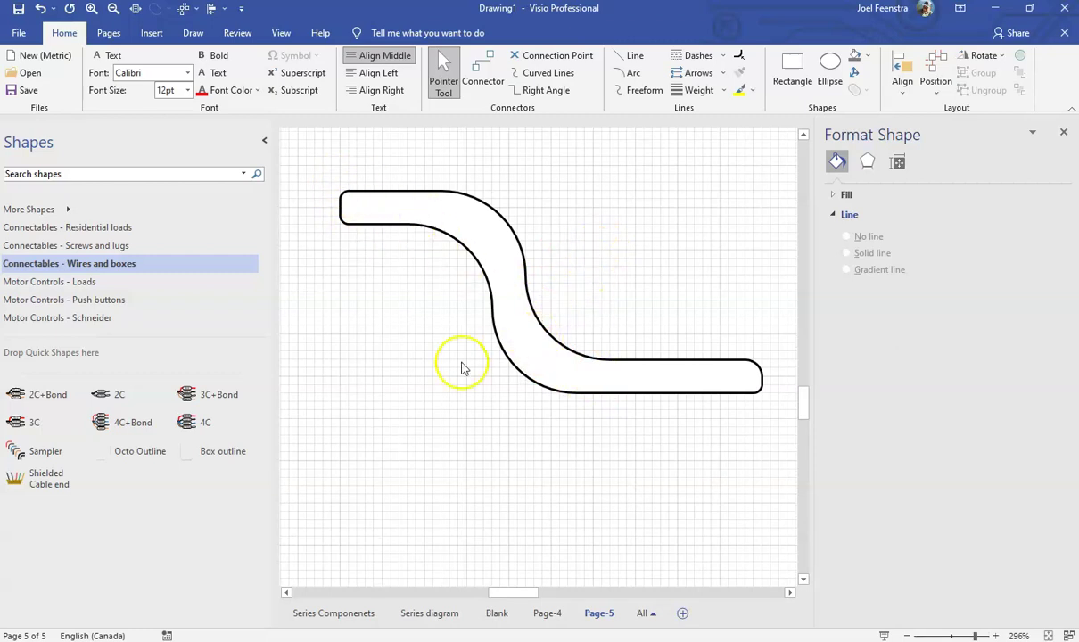
{"action": "left_click", "coordinate": [634, 55]}
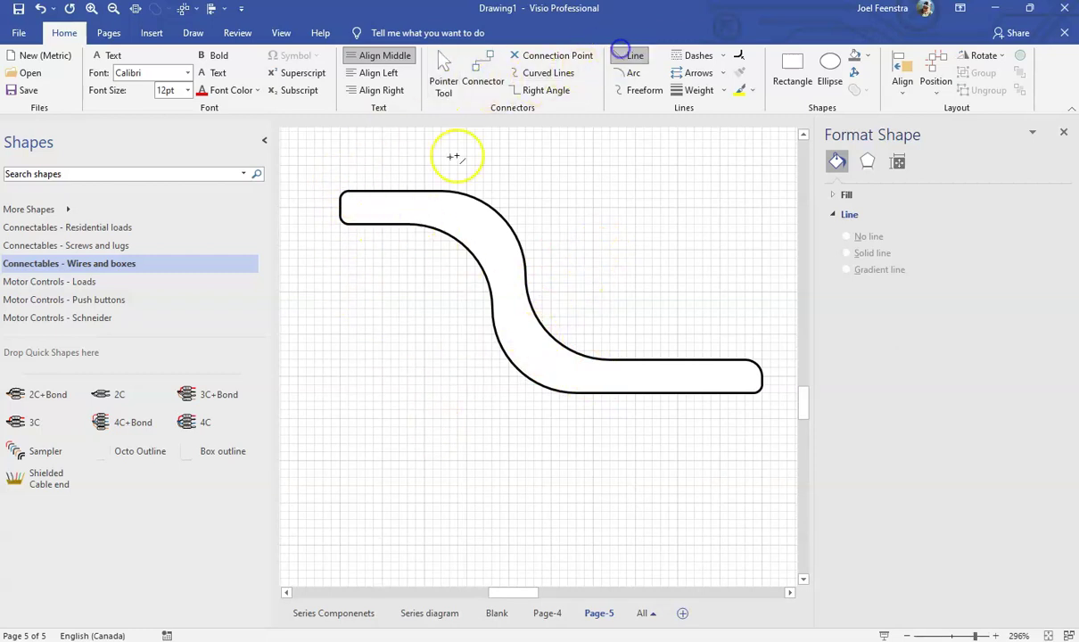
{"action": "left_click_drag", "start_coordinate": [357, 173], "coordinate": [357, 260]}
{"action": "left_click_drag", "start_coordinate": [740, 301], "coordinate": [740, 434]}
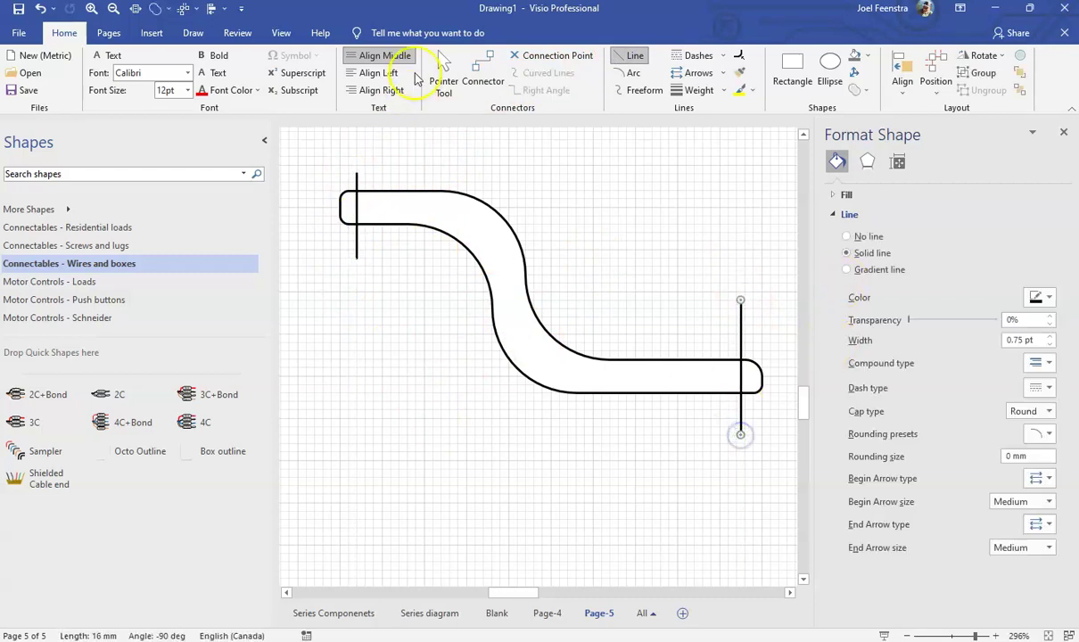
- Fragment the white outline with the two vertical lines and delete the rounded end pieces to leave square ends
{"action": "left_click", "coordinate": [435, 69]}
{"action": "left_click_drag", "start_coordinate": [330, 181], "coordinate": [731, 526]}
{"action": "left_click", "coordinate": [868, 99]}
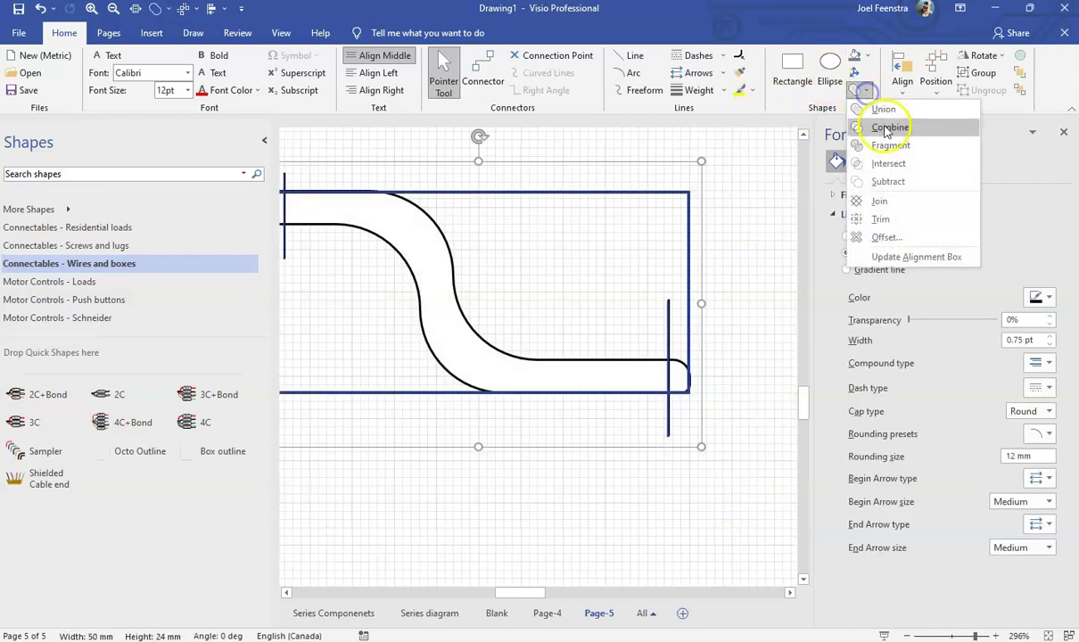
{"action": "left_click", "coordinate": [893, 142]}
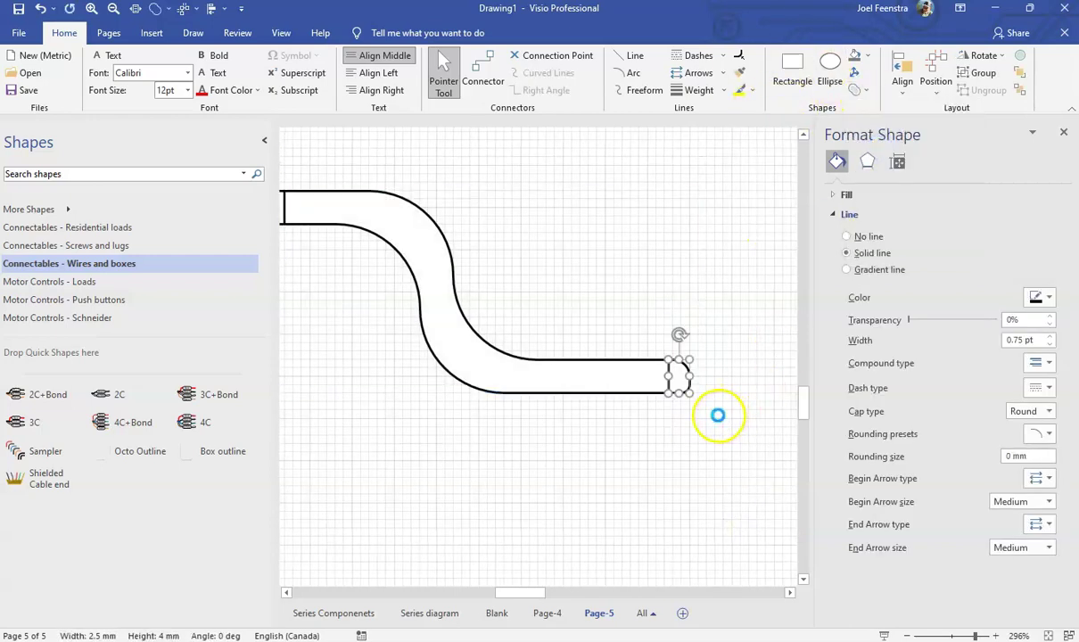
{"action": "left_click", "coordinate": [712, 433]}
{"action": "left_click_drag", "start_coordinate": [521, 595], "coordinate": [501, 593]}
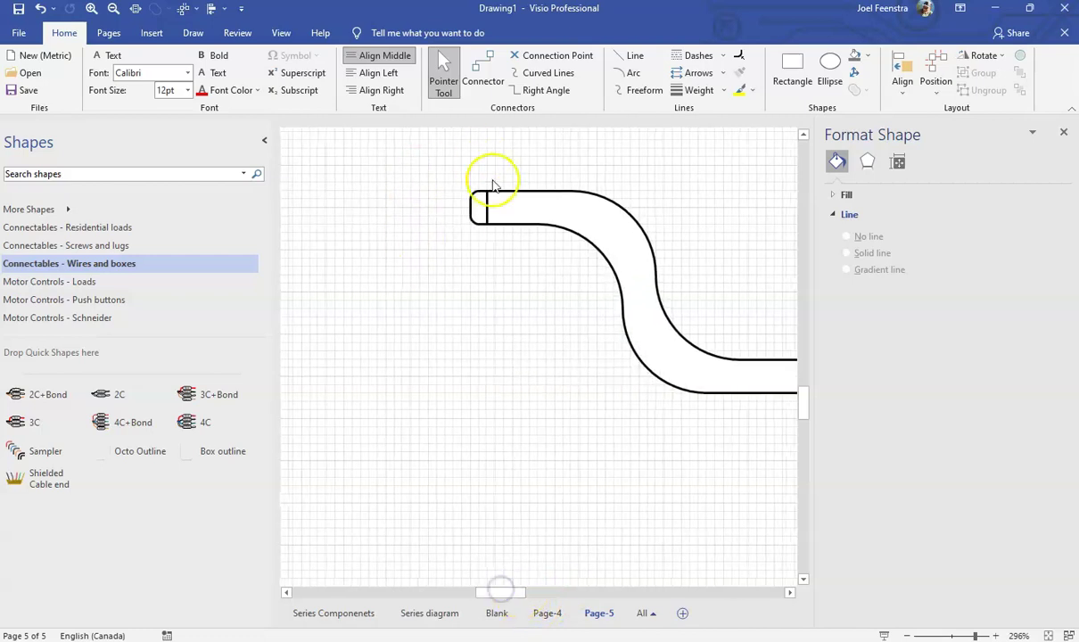
{"action": "left_click", "coordinate": [482, 206]}
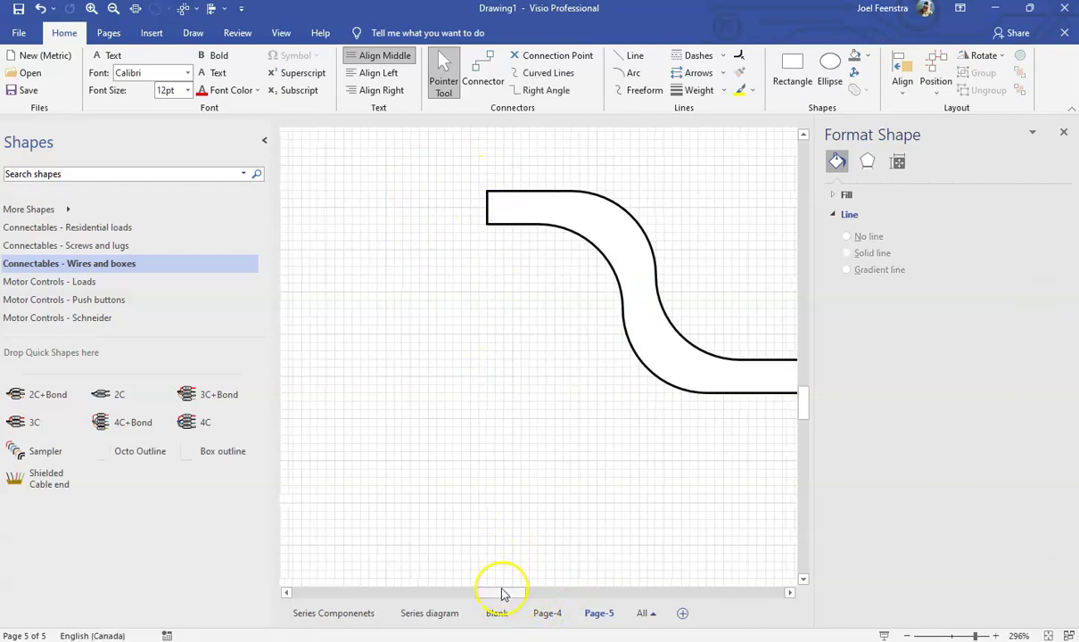
{"action": "scroll", "coordinate": [510, 590], "scroll_direction": "down", "scroll_amount": 5}
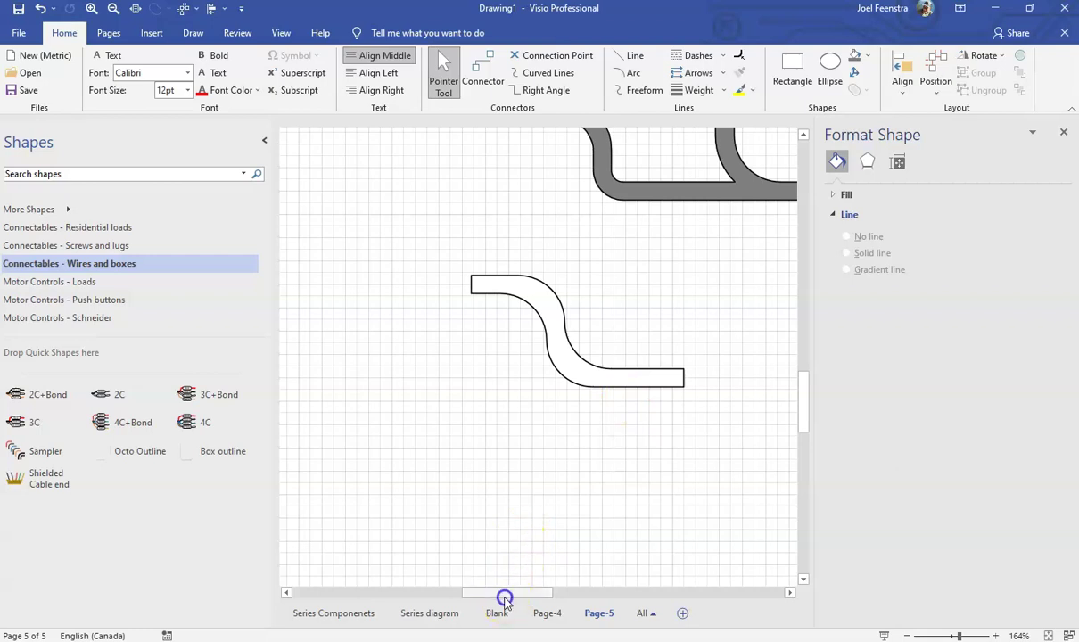
- Move the white curved outline up to just below the gray branching outline's lower branch
{"action": "left_click_drag", "start_coordinate": [505, 600], "coordinate": [523, 594]}
{"action": "scroll", "coordinate": [603, 379], "scroll_direction": "up", "scroll_amount": 3}
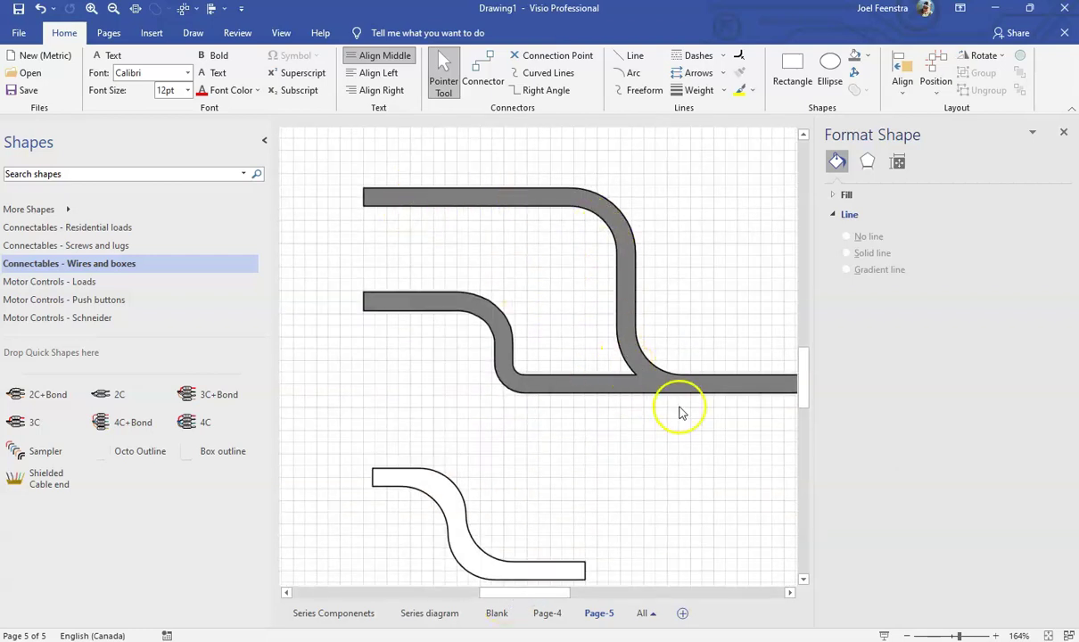
{"action": "left_click_drag", "start_coordinate": [446, 523], "coordinate": [457, 390]}
{"action": "left_click", "coordinate": [490, 359]}
- Compare the bends of the white and gray outlines up close, closing the Format Shape pane for more room
{"action": "scroll", "coordinate": [477, 364], "scroll_direction": "up", "scroll_amount": 4}
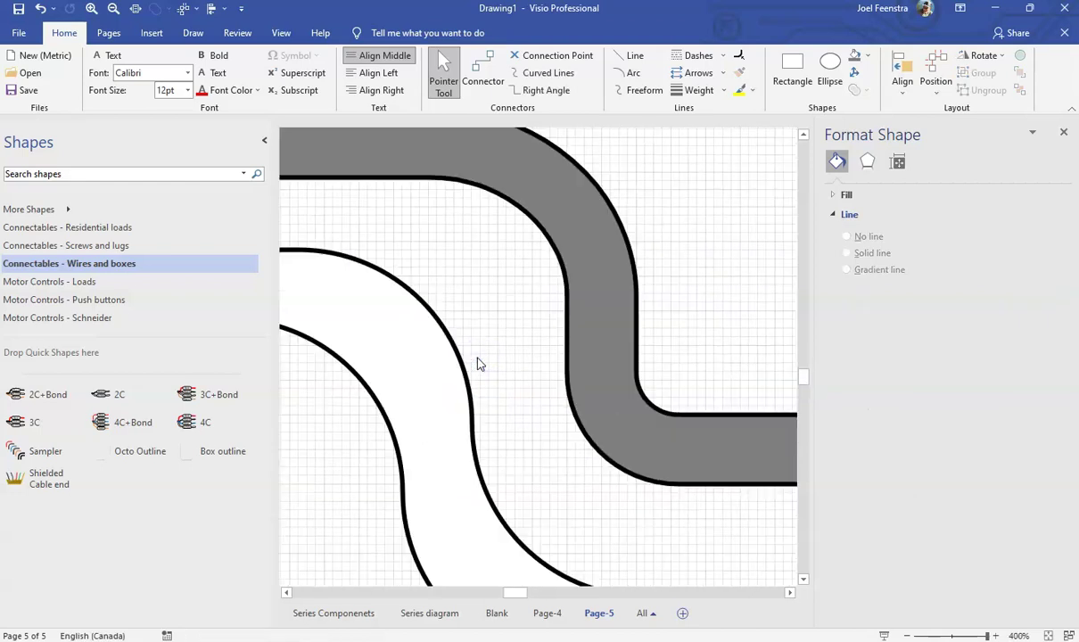
{"action": "scroll", "coordinate": [482, 356], "scroll_direction": "down", "scroll_amount": 2}
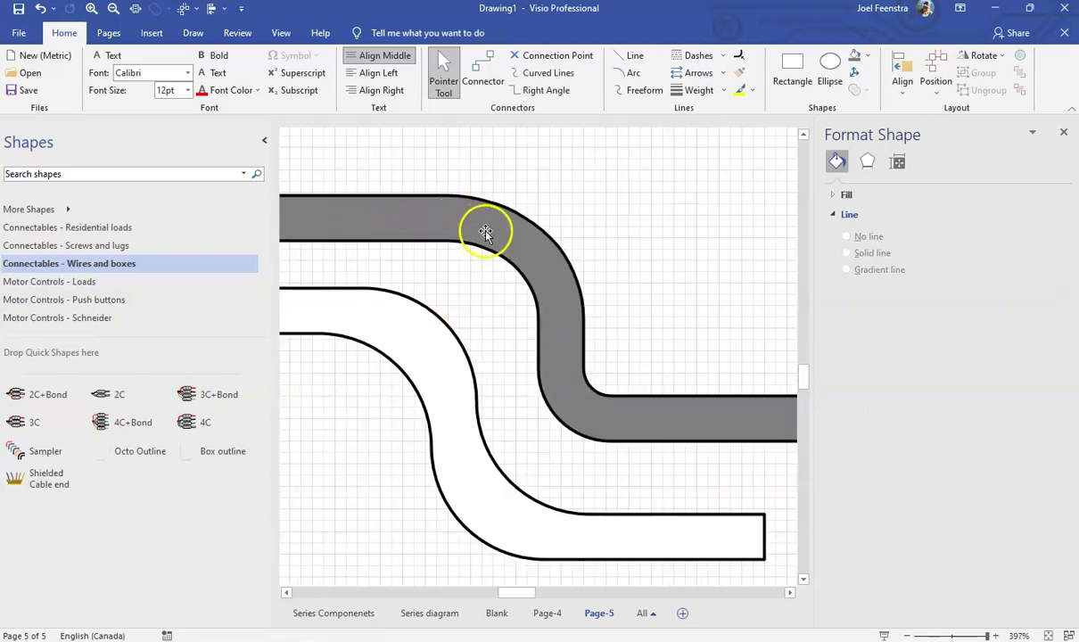
{"action": "left_click_drag", "start_coordinate": [528, 593], "coordinate": [518, 559]}
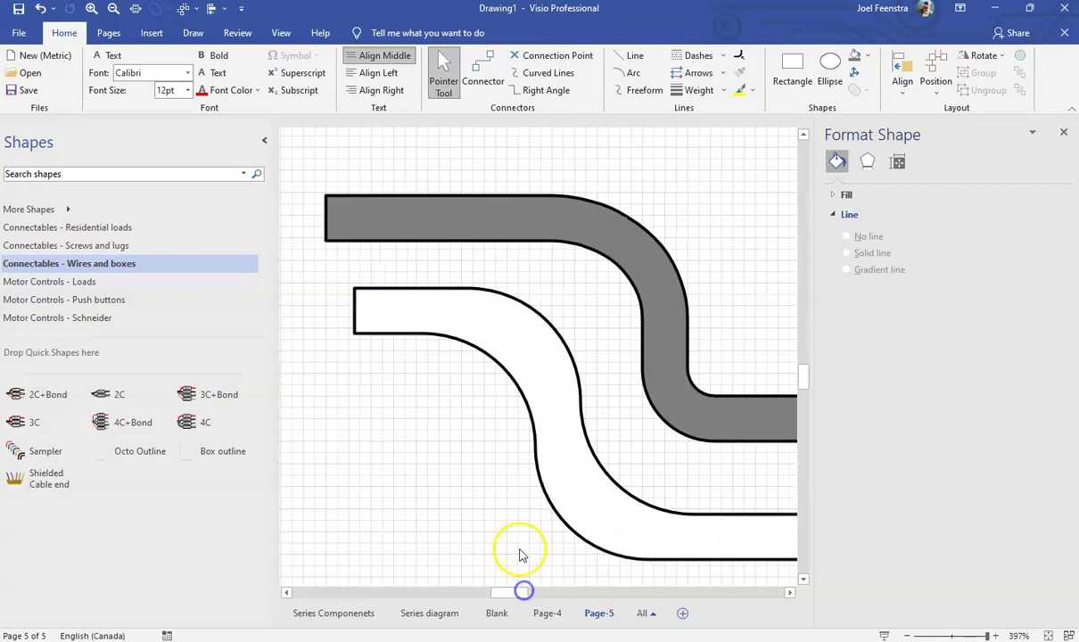
{"action": "left_click", "coordinate": [1067, 134]}
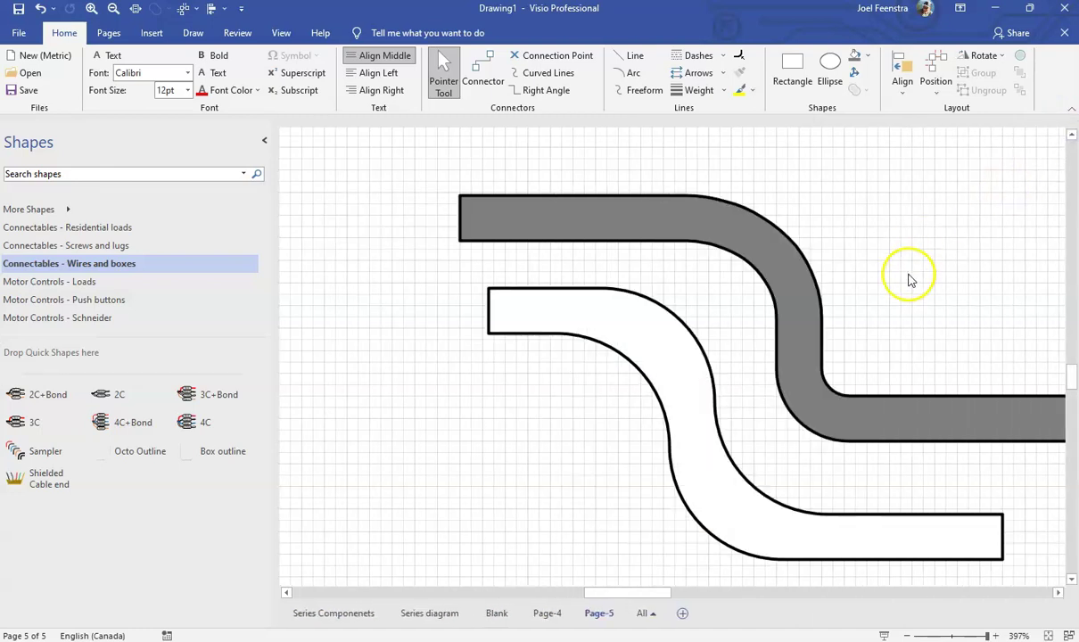
{"action": "left_click_drag", "start_coordinate": [619, 595], "coordinate": [636, 595]}
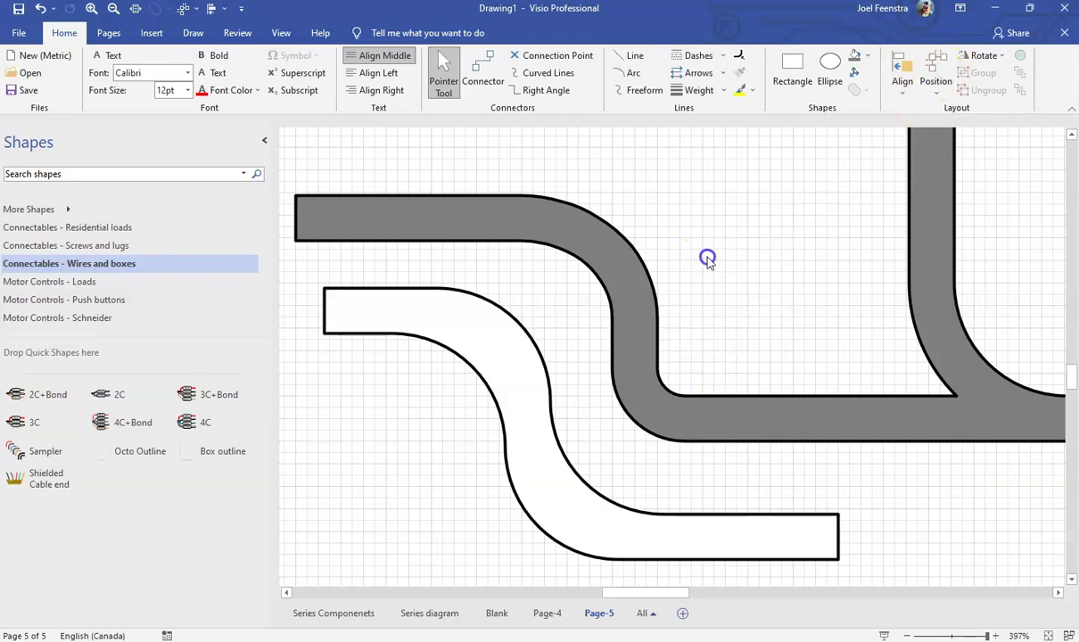
{"action": "scroll", "coordinate": [714, 361], "scroll_direction": "down", "scroll_amount": 4}
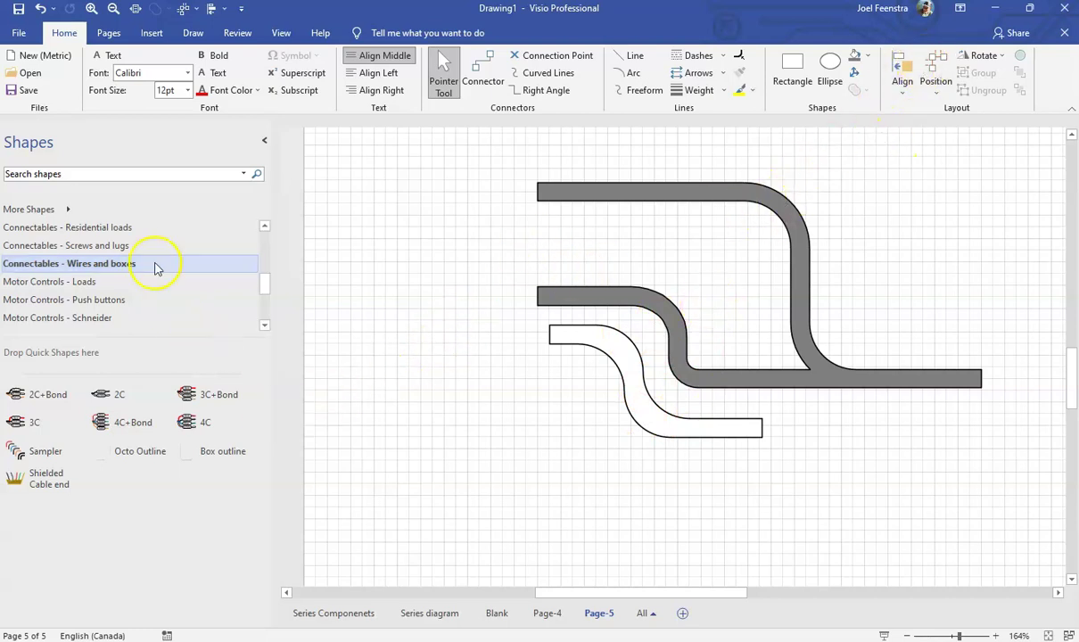
- Place a Liquidtight connector from the Blocks - Connectors and nipples stencil beside the white outline's lower left
{"action": "scroll", "coordinate": [52, 308], "scroll_direction": "up", "scroll_amount": 1}
{"action": "scroll", "coordinate": [50, 312], "scroll_direction": "up", "scroll_amount": 1}
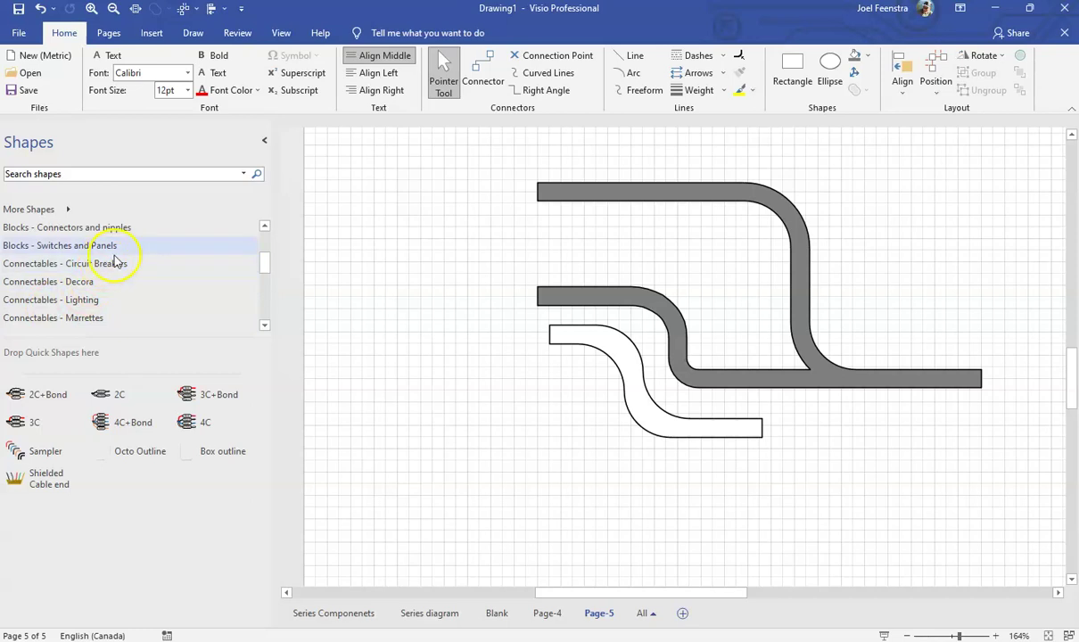
{"action": "scroll", "coordinate": [89, 251], "scroll_direction": "up", "scroll_amount": 1}
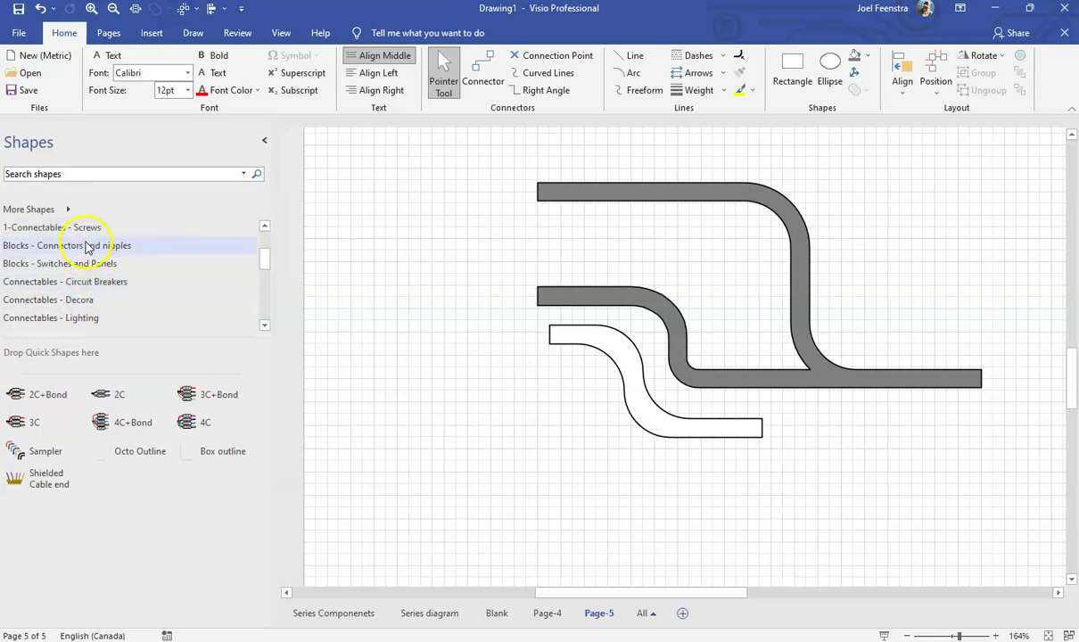
{"action": "left_click", "coordinate": [76, 247]}
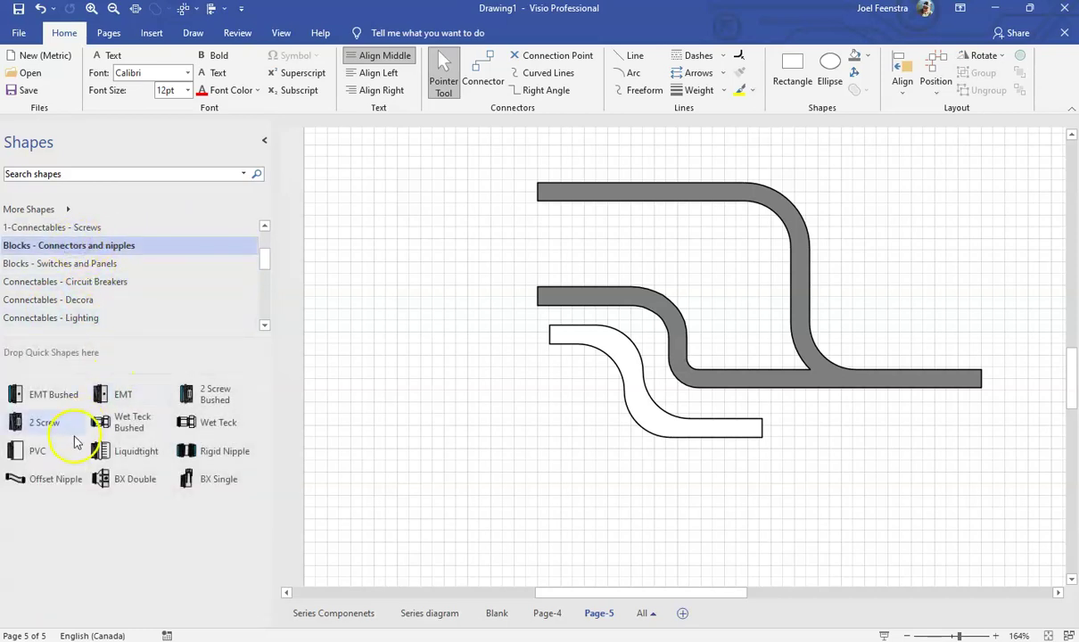
{"action": "left_click_drag", "start_coordinate": [199, 450], "coordinate": [502, 440]}
{"action": "left_click", "coordinate": [488, 522]}
- Inspect the Liquidtight connector's details up close and view it alongside the white and gray outlines
{"action": "scroll", "coordinate": [486, 500], "scroll_direction": "up", "scroll_amount": 5}
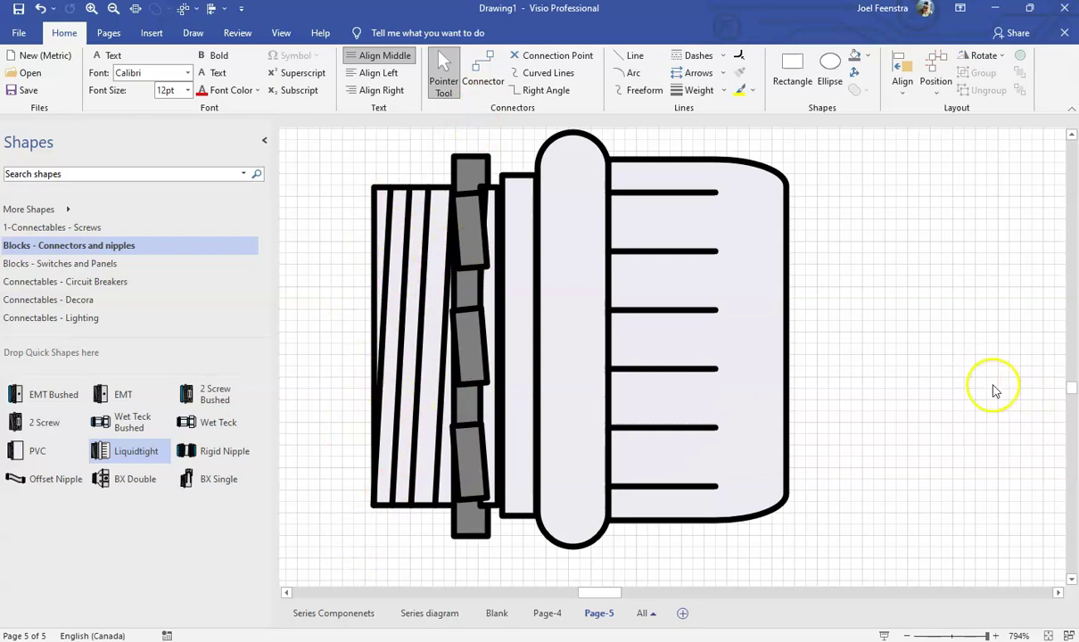
{"action": "scroll", "coordinate": [945, 374], "scroll_direction": "down", "scroll_amount": 5}
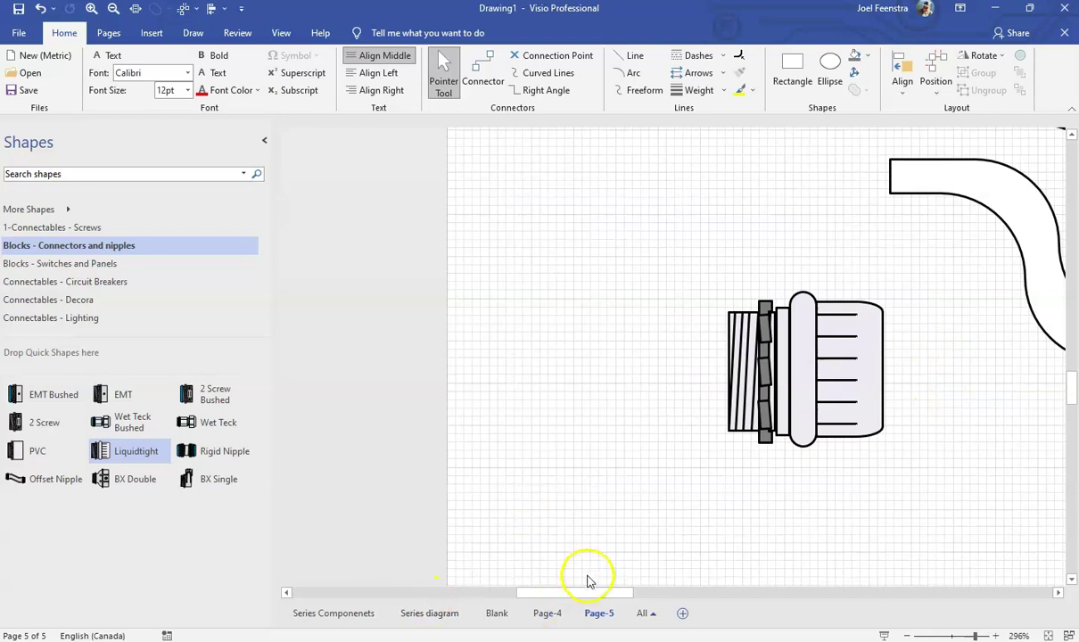
{"action": "left_click_drag", "start_coordinate": [571, 592], "coordinate": [631, 584]}
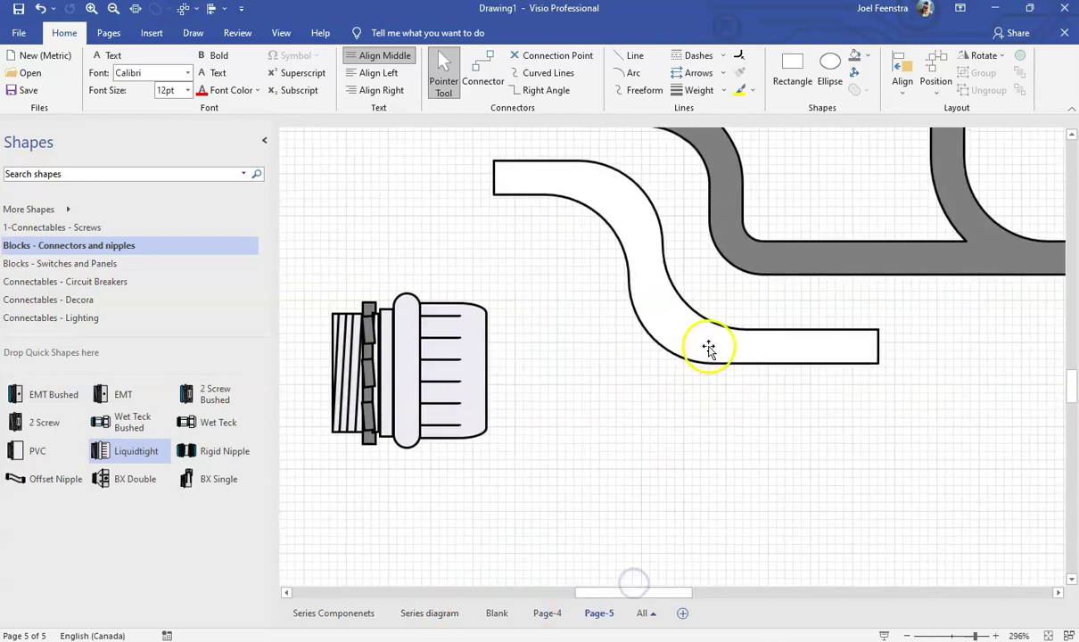
{"action": "scroll", "coordinate": [708, 348], "scroll_direction": "up", "scroll_amount": 3}
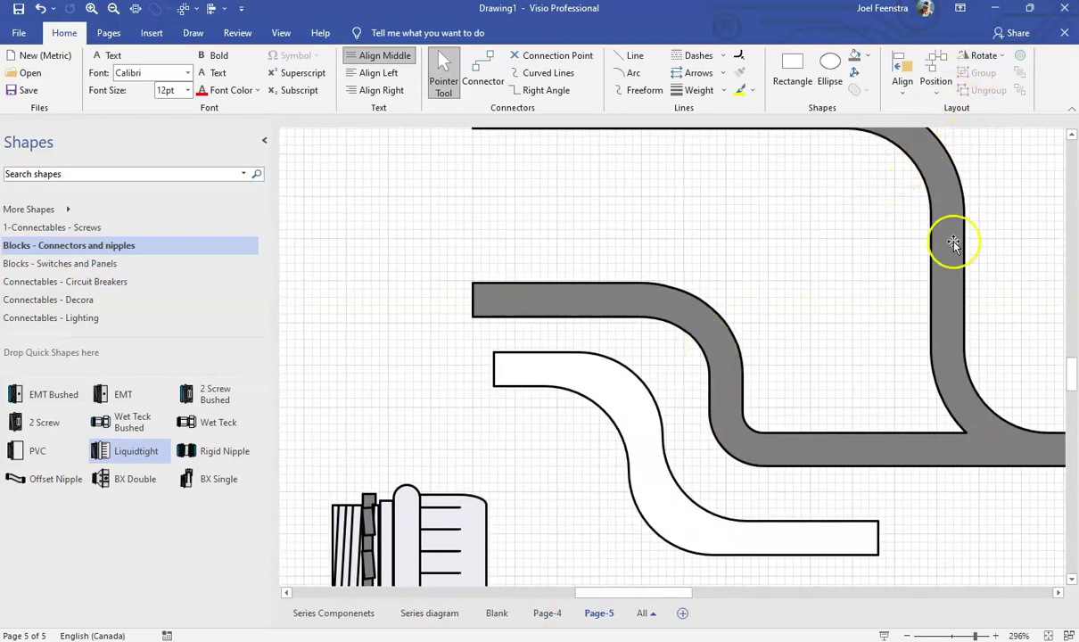